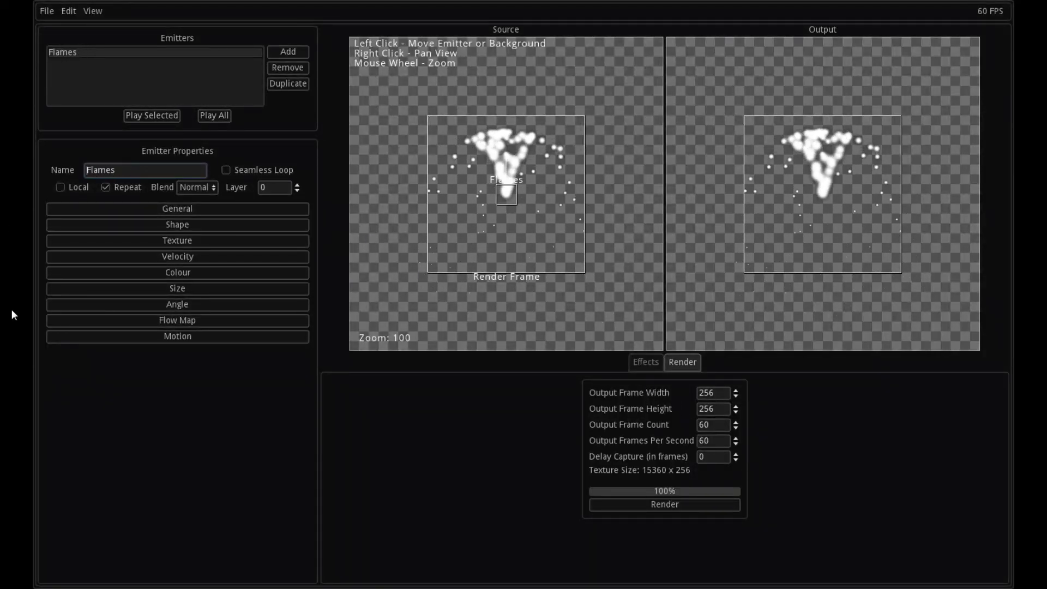
Step: Give the Flames particles the cloud-puff texture
click(183, 244)
click(164, 270)
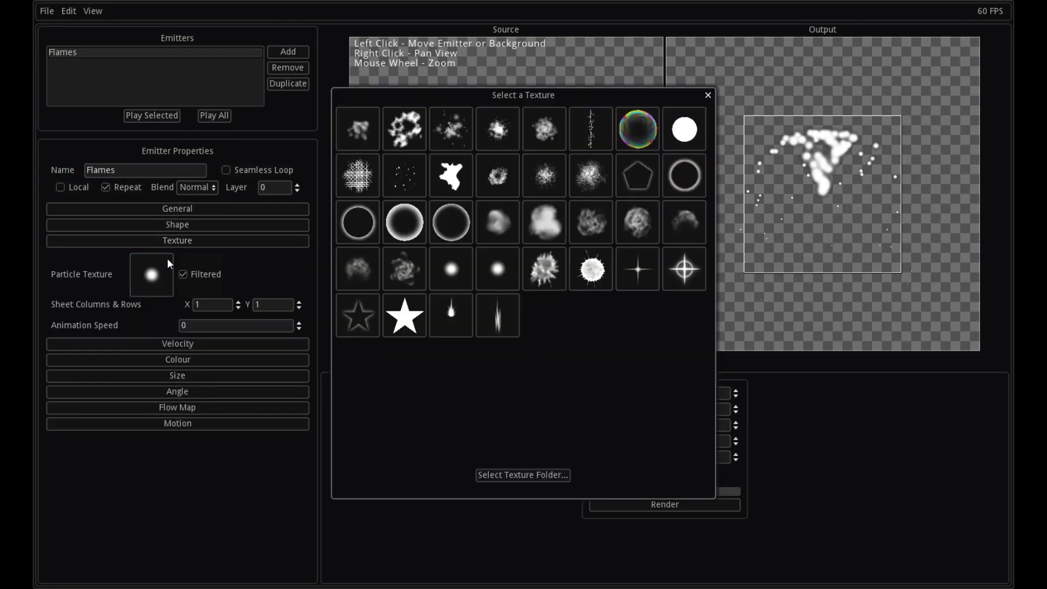
click(504, 219)
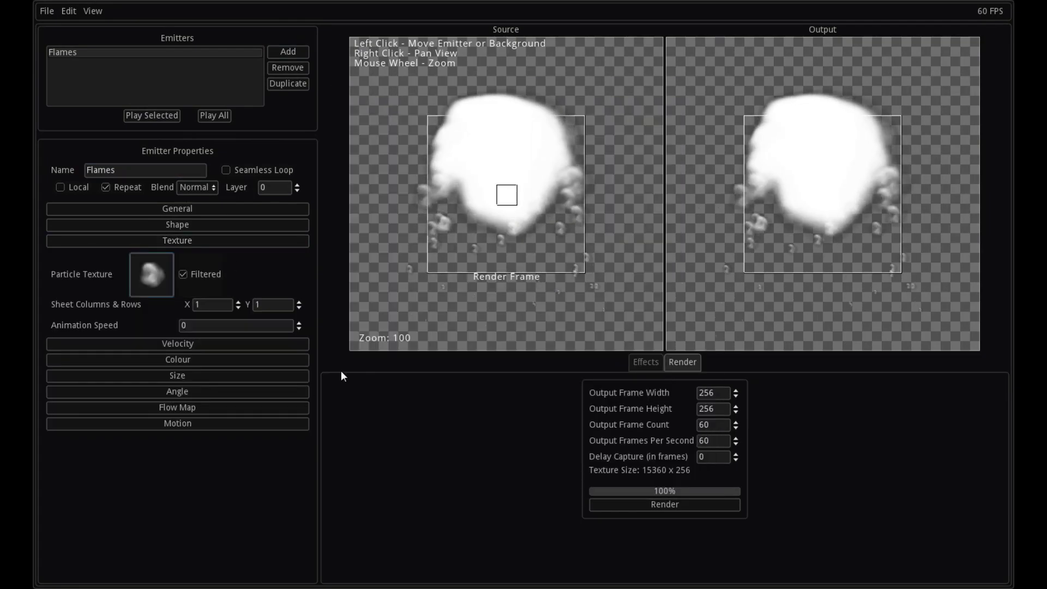
click(182, 243)
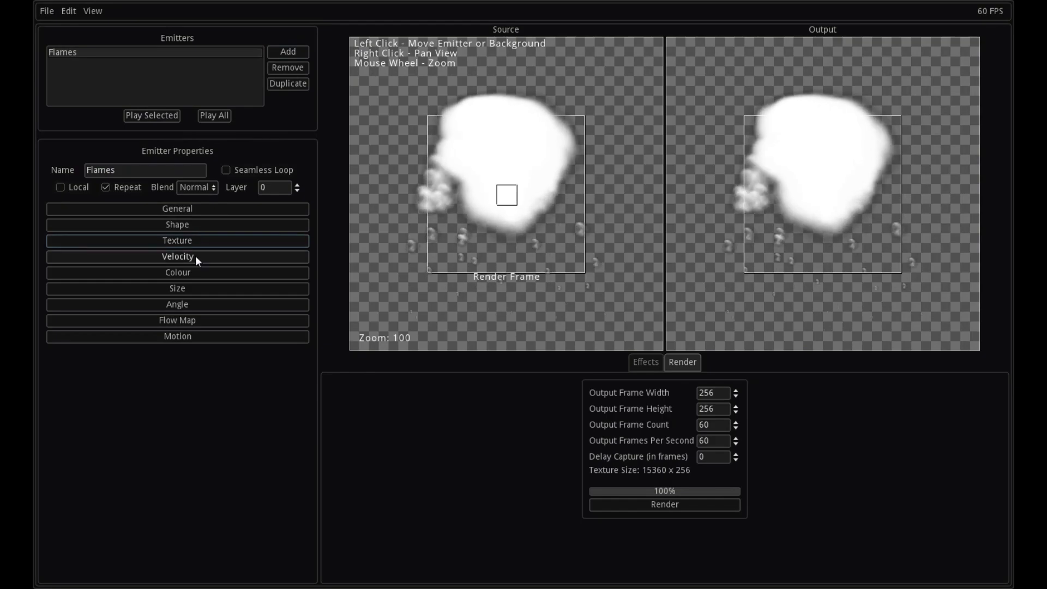
Step: Set the Flames initial velocity to 500
click(195, 256)
drag(230, 274, 125, 274)
text(500)
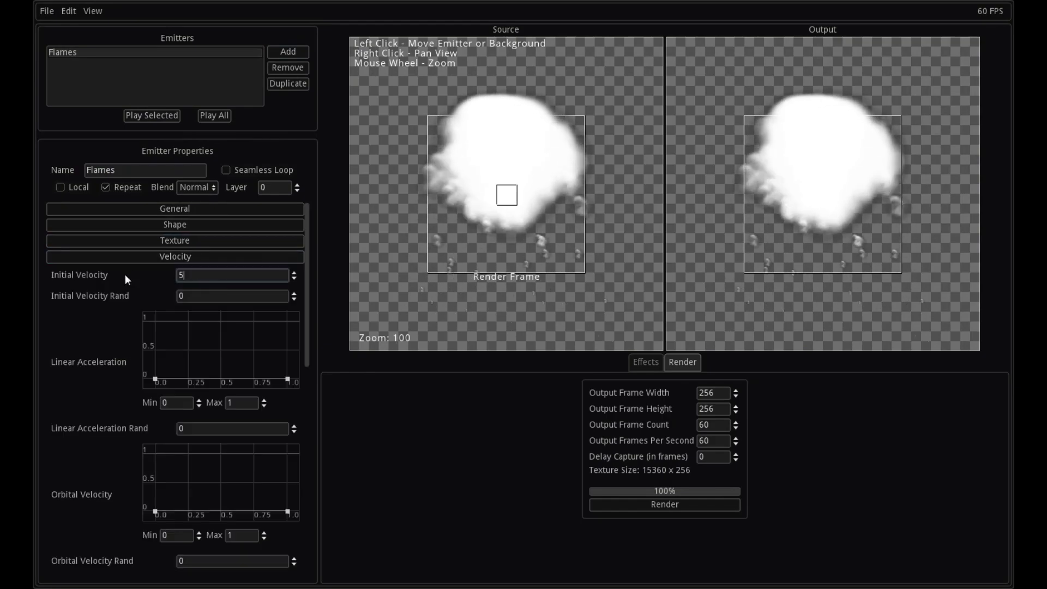
click(188, 256)
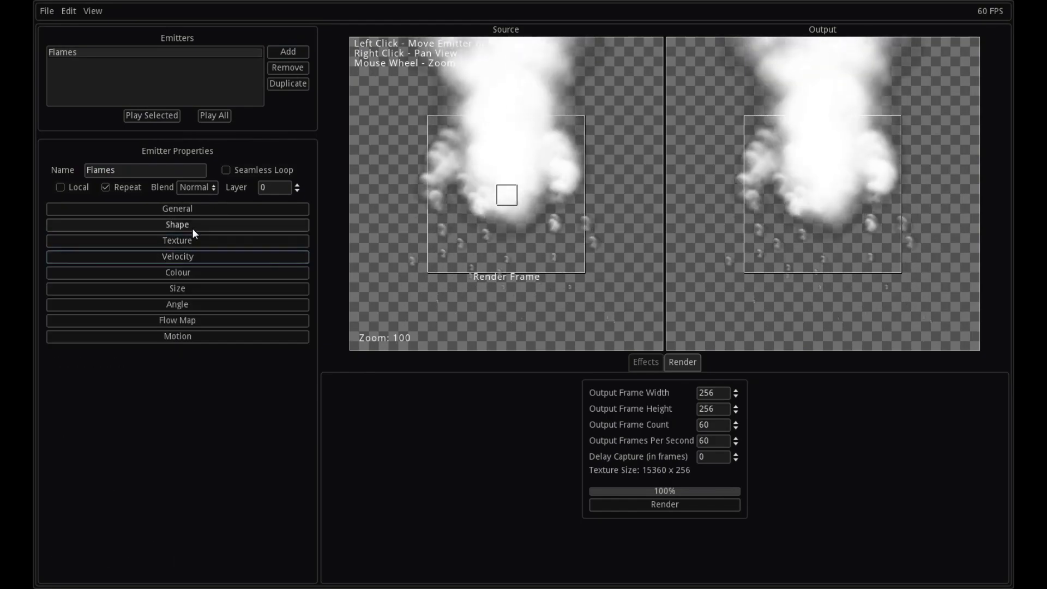
Step: In General, set Gravity Y to 0, Spread to 180 and Lifetime to 1
click(198, 208)
click(269, 436)
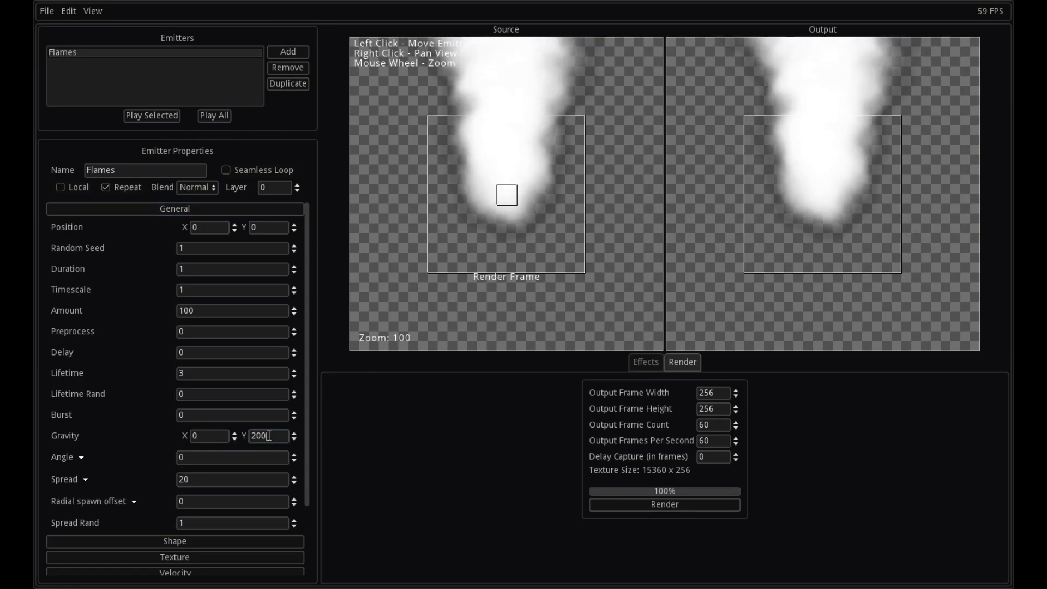
text(0)
double_click(190, 480)
text(180)
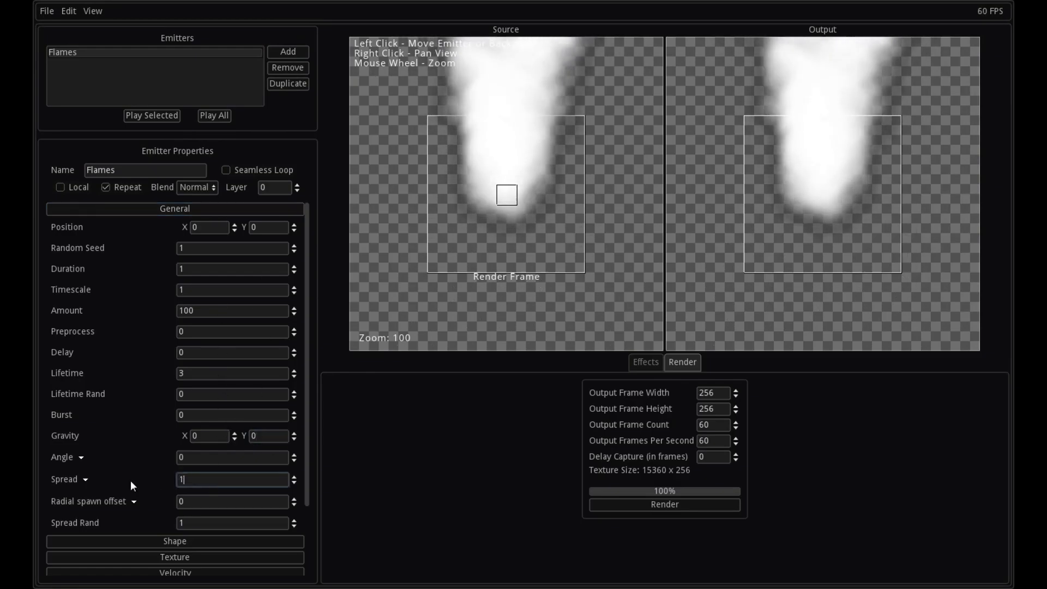
key(Return)
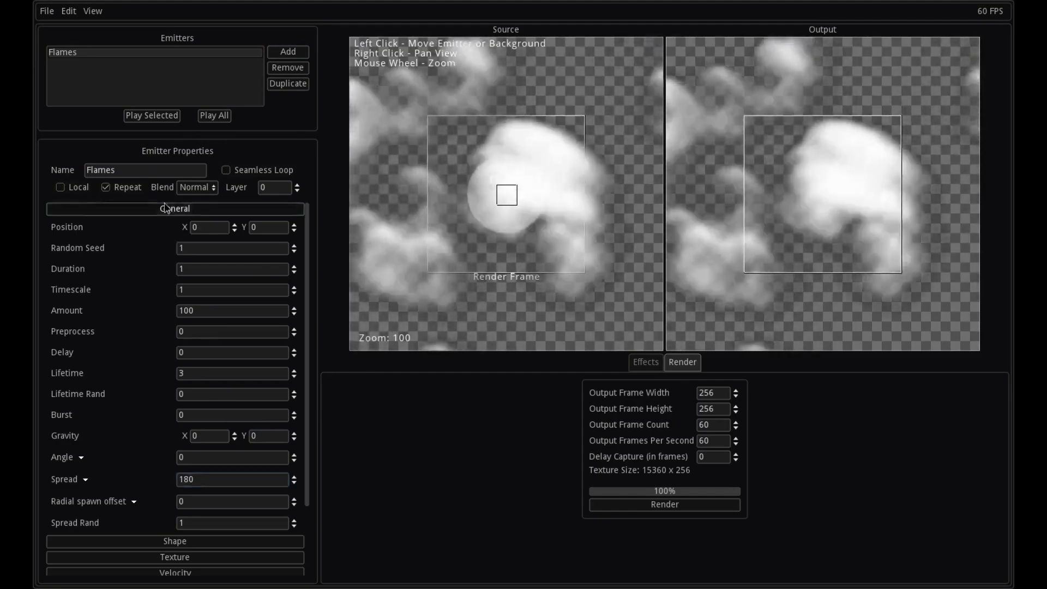
click(175, 207)
double_click(188, 373)
text(1)
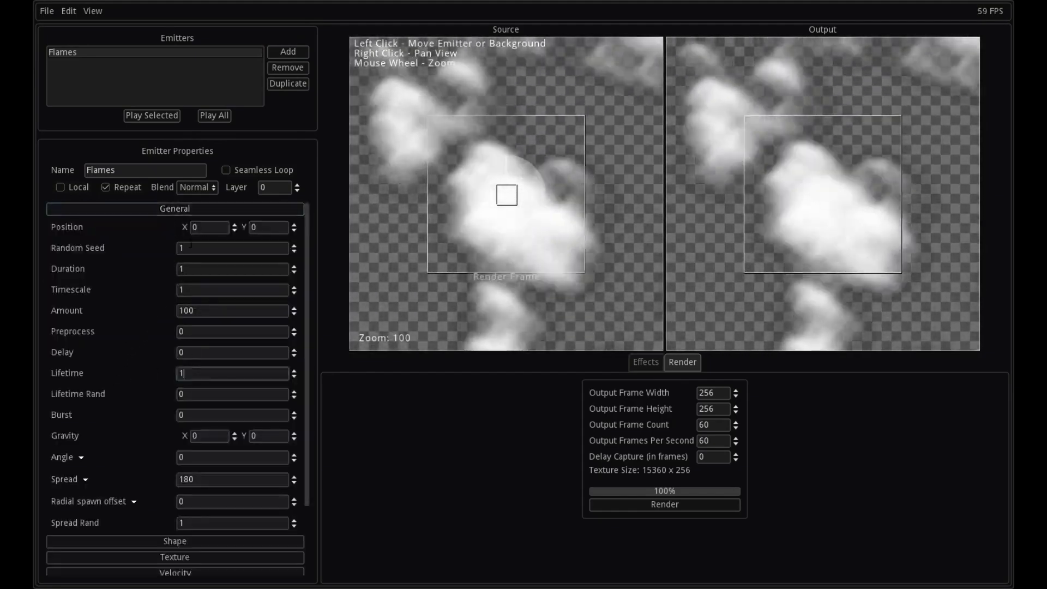
click(178, 205)
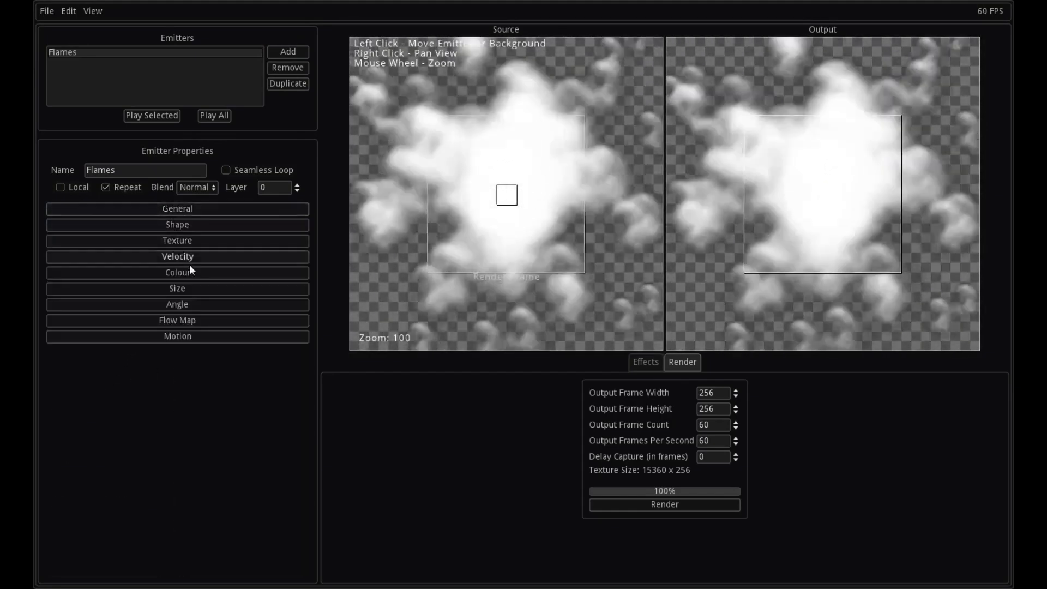
Step: Switch the Flames blend mode to Add
click(188, 278)
click(198, 187)
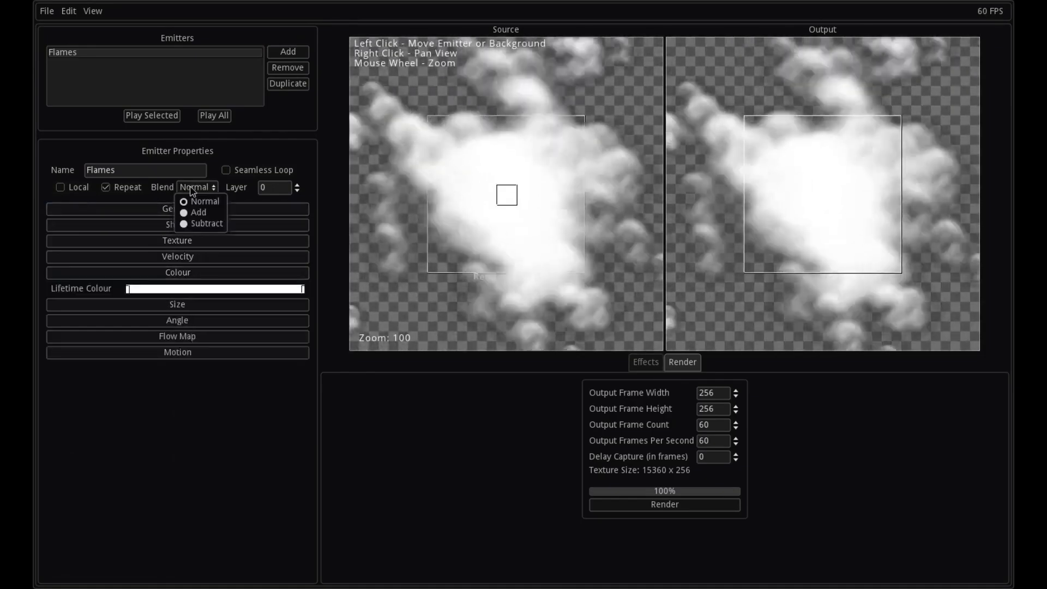
click(191, 212)
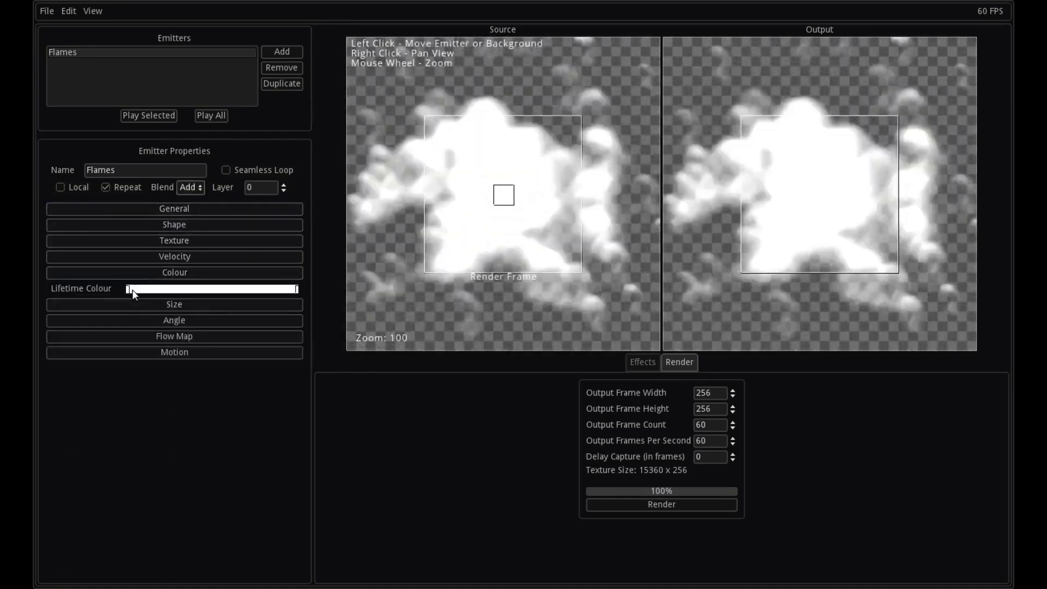
Step: Set the lifetime gradient's start stop to orange and its end stop to fully transparent
click(129, 288)
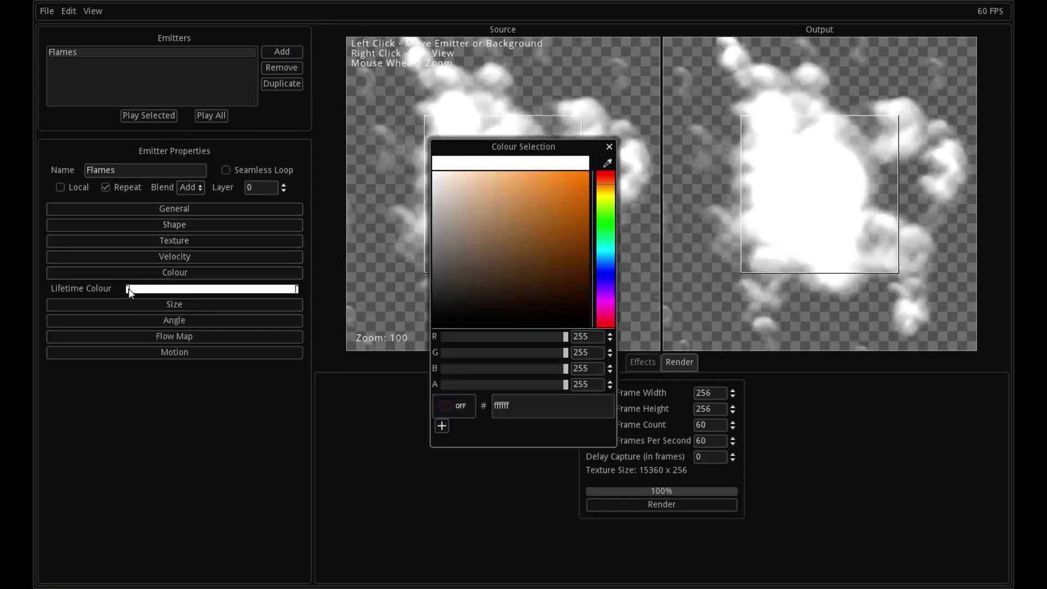
drag(603, 186, 561, 189)
click(577, 195)
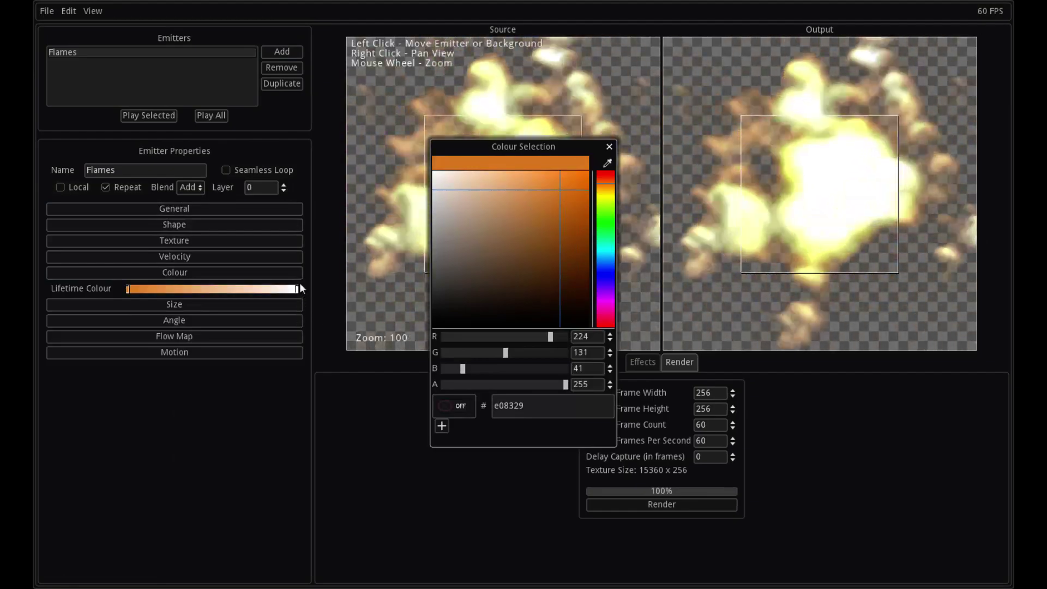
click(297, 293)
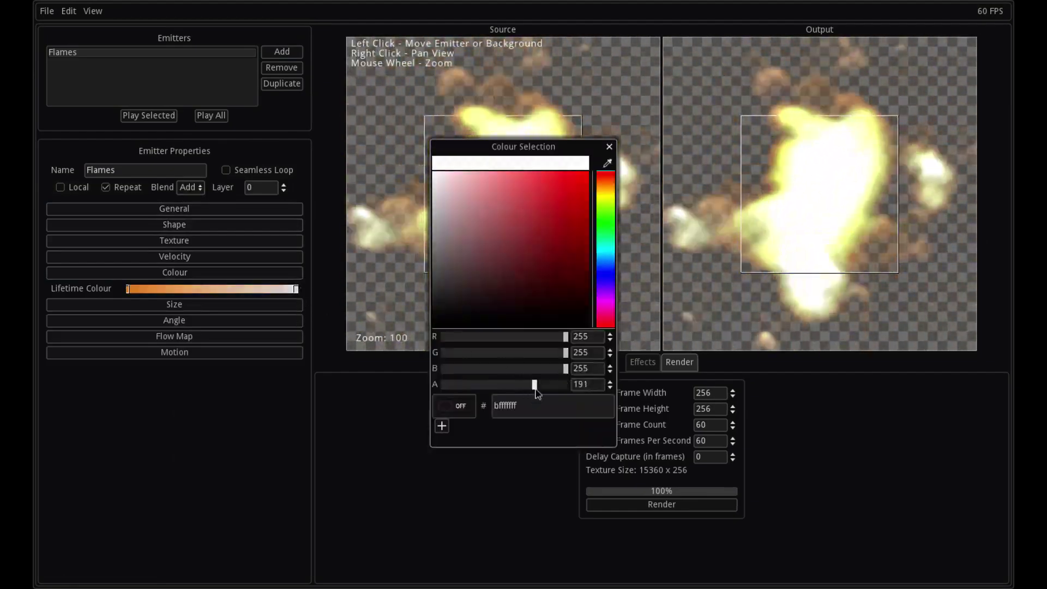
drag(568, 384, 401, 375)
click(564, 275)
drag(575, 288, 588, 326)
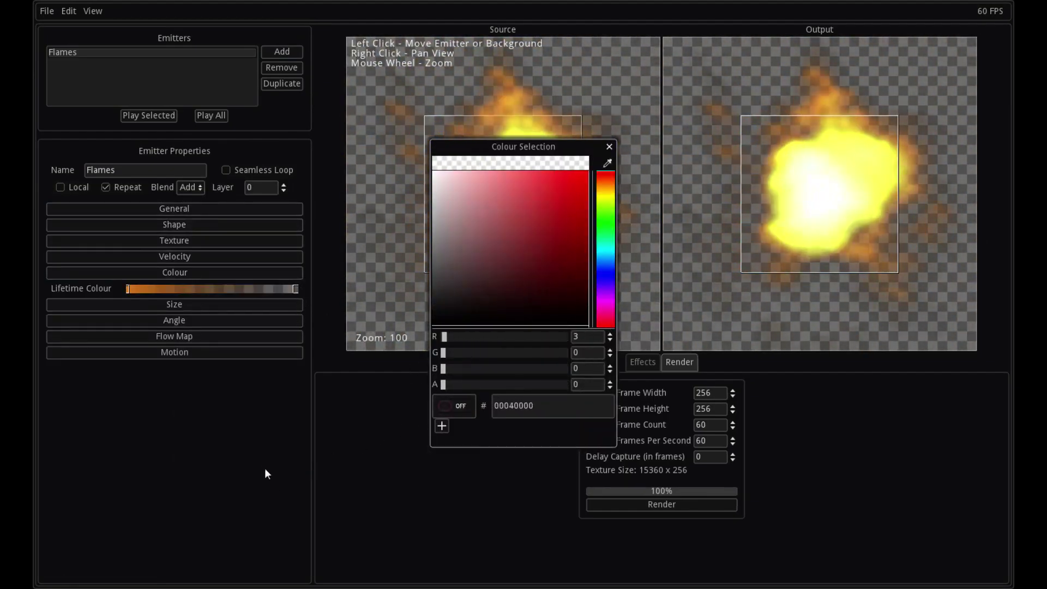
click(130, 290)
Step: Deepen the gradient's start colour to a reddish burnt orange
click(131, 290)
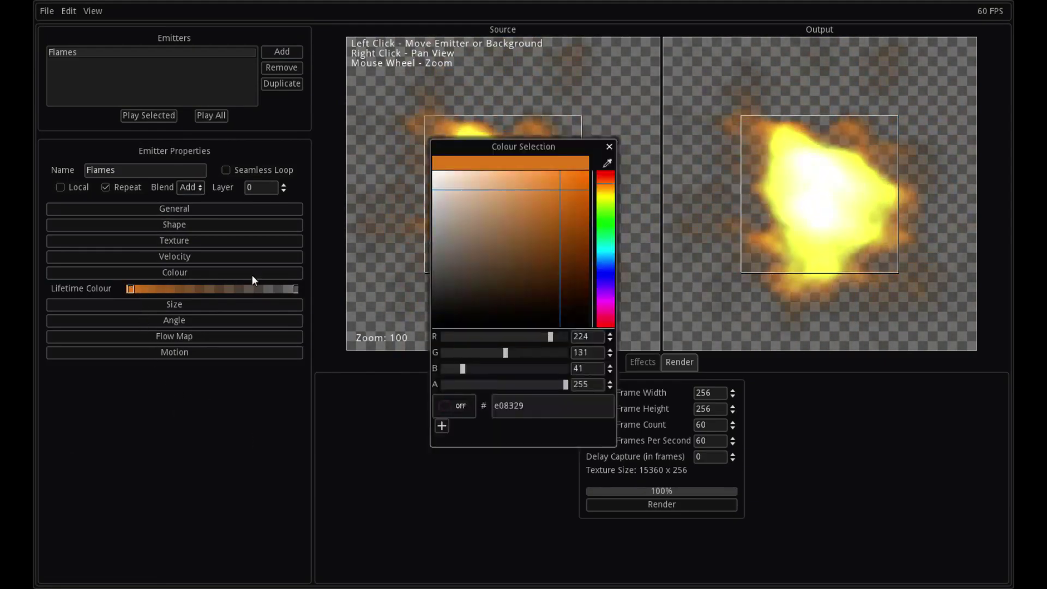
drag(578, 195, 546, 228)
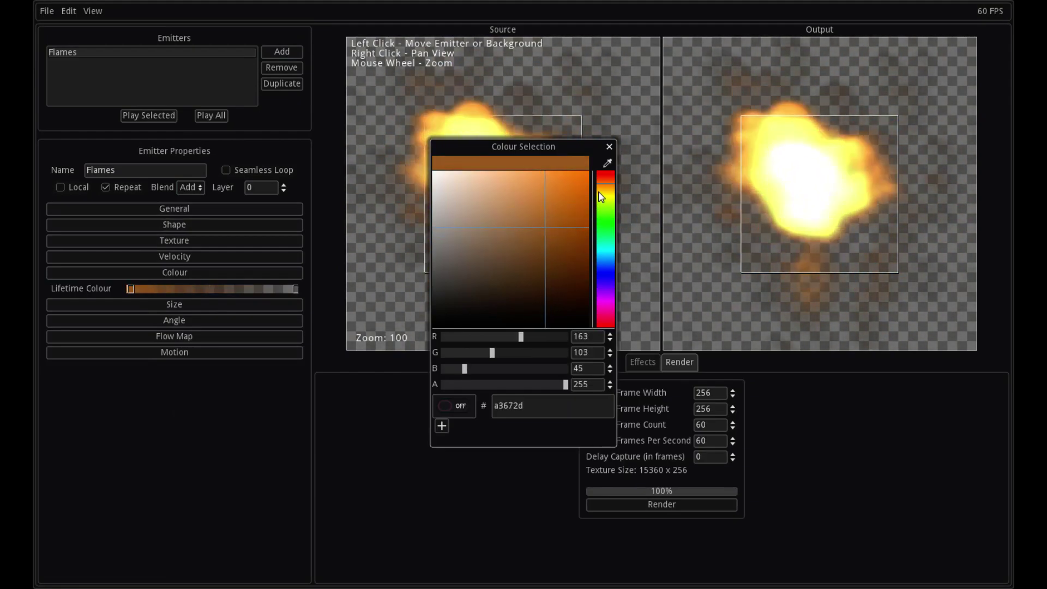
drag(606, 183, 605, 180)
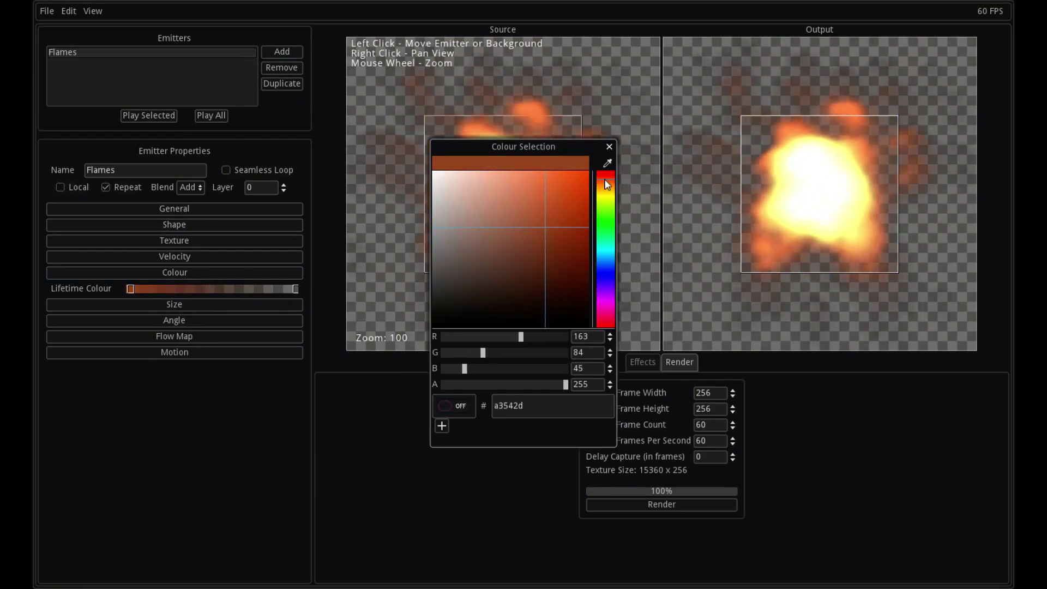
click(205, 427)
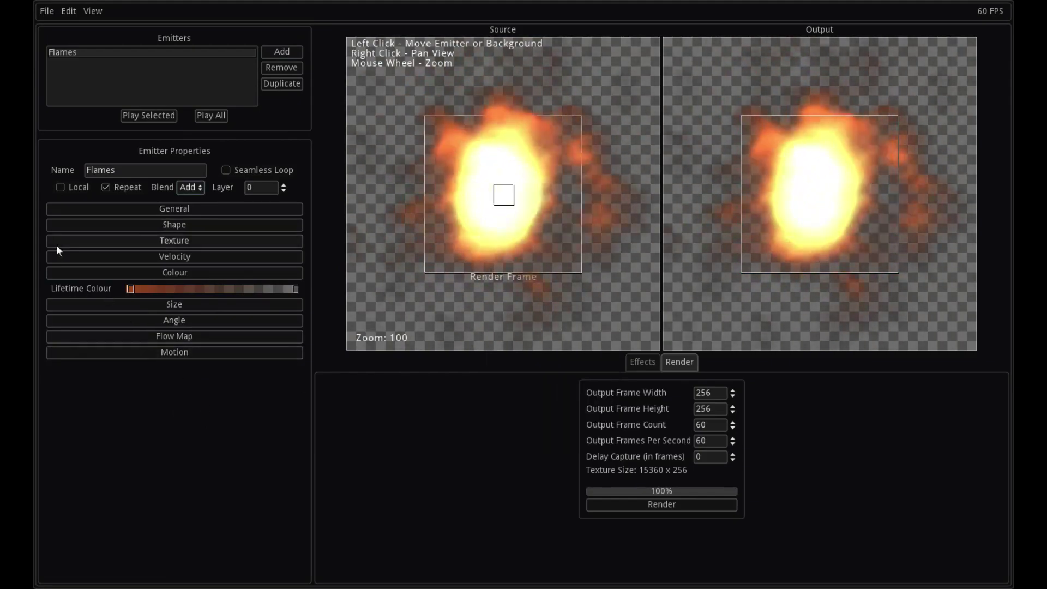
Step: Set Lifetime Rand to 0.5 and Burst to 1 in the Flames General settings
click(149, 272)
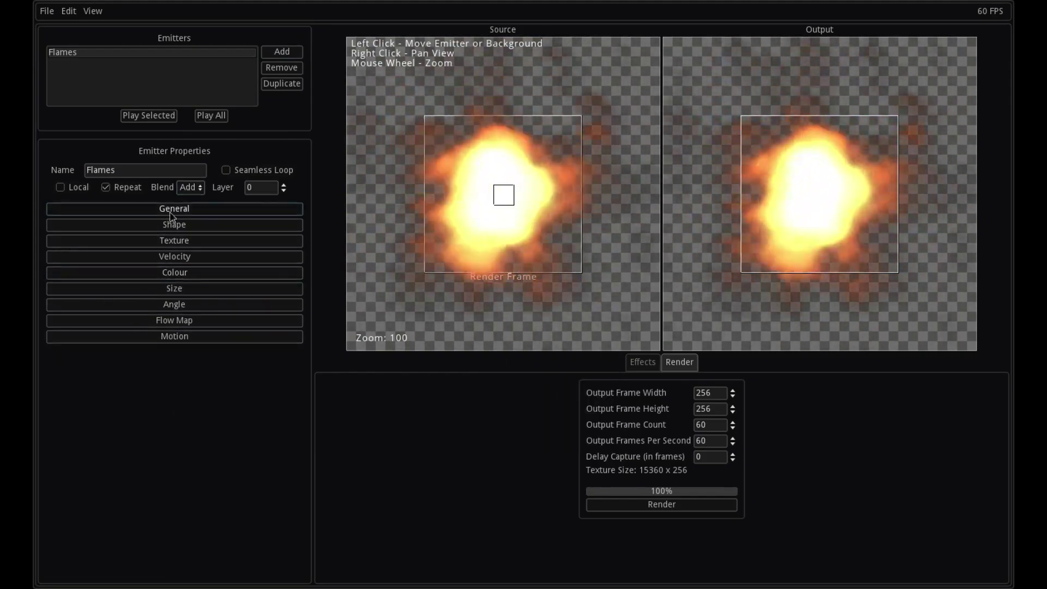
click(164, 209)
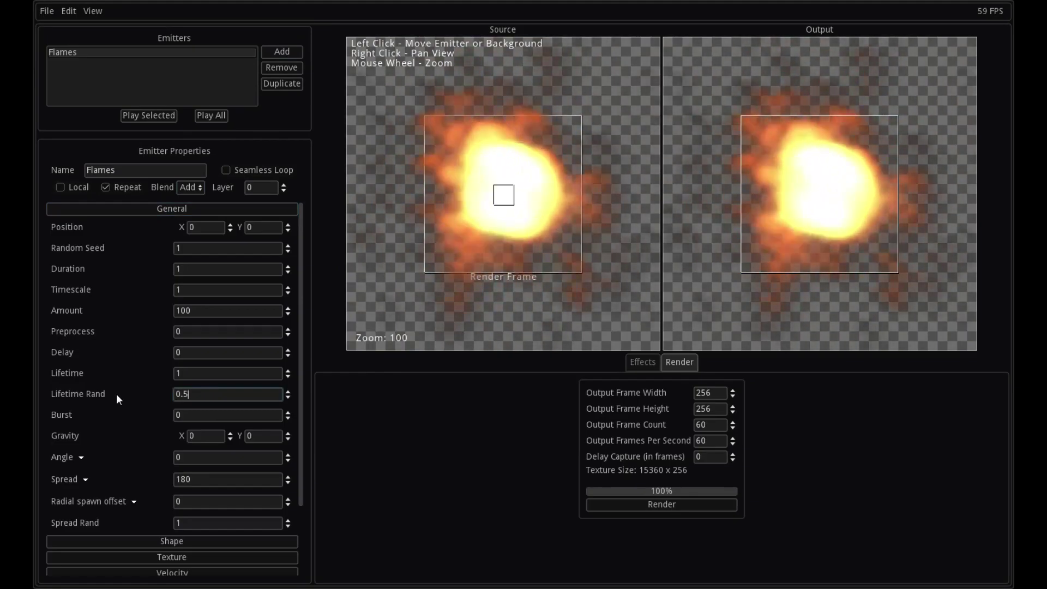
key(Home)
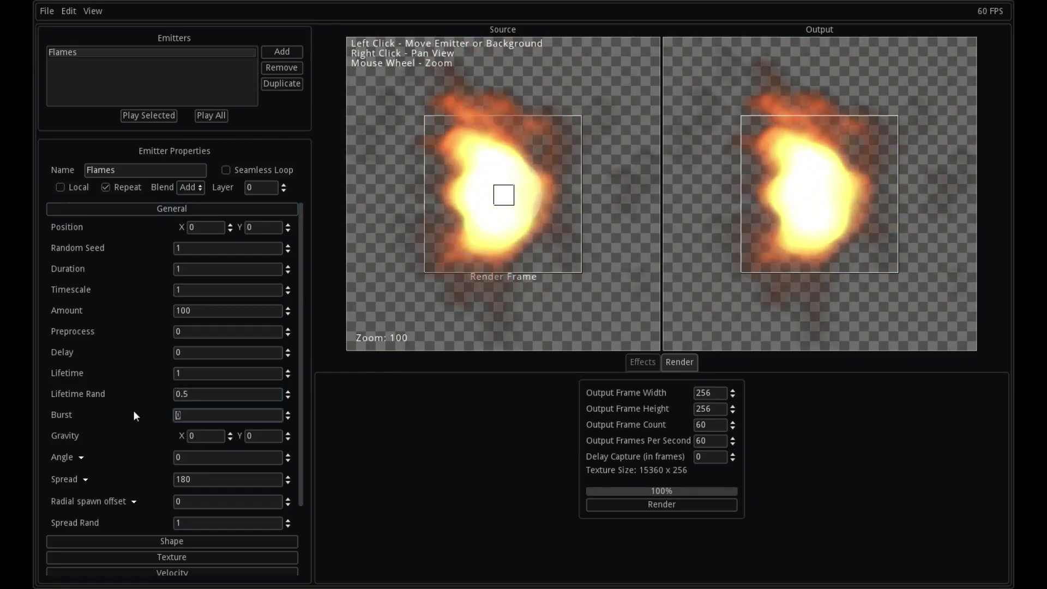
key(Tab)
text(1)
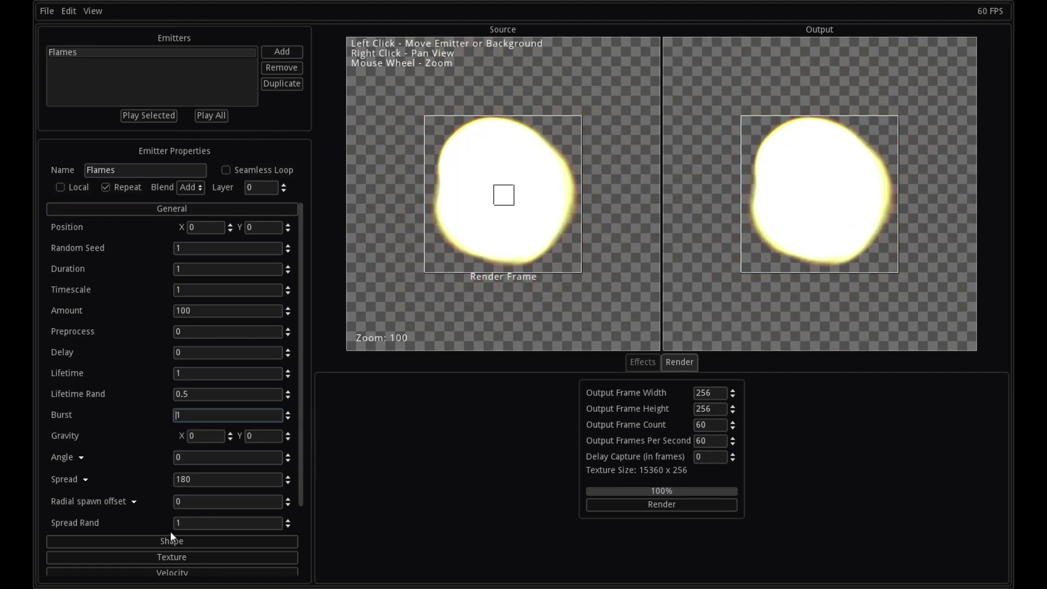
click(172, 210)
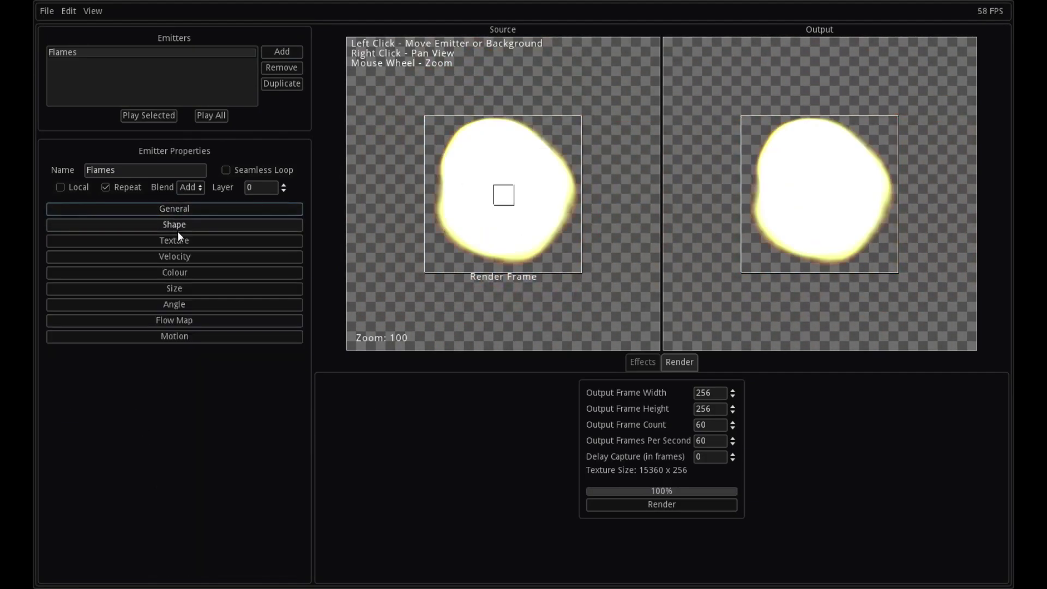
Step: Set the Flames Initial Velocity Rand to 1
click(182, 256)
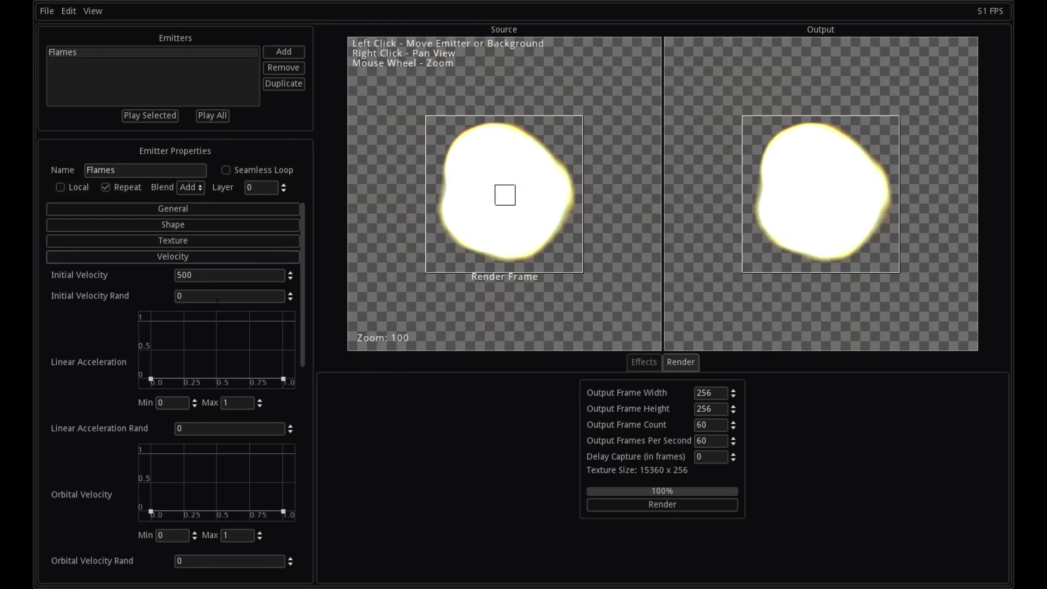
double_click(218, 298)
text(1)
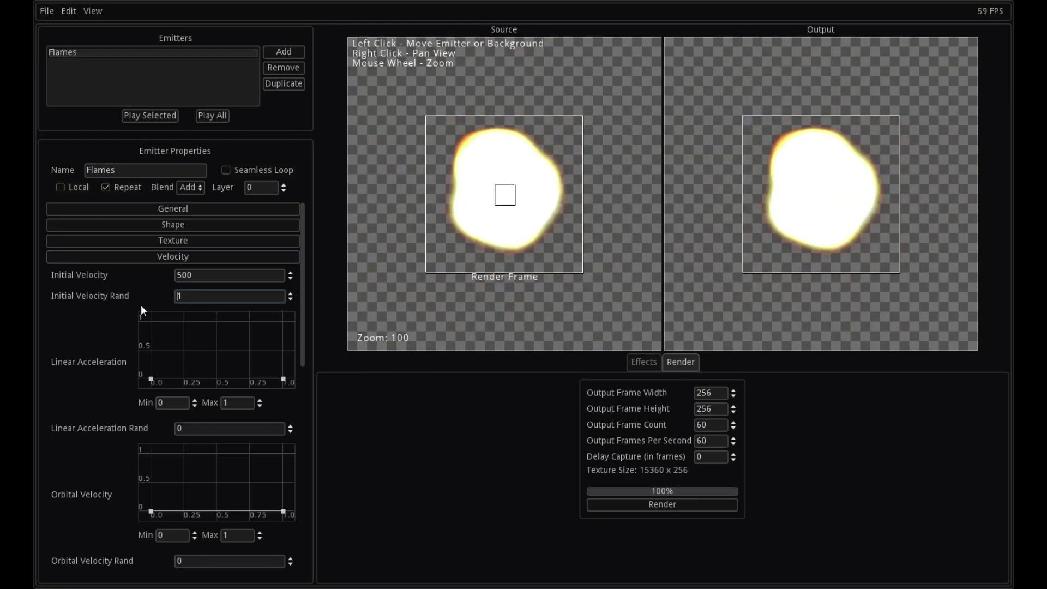
click(148, 257)
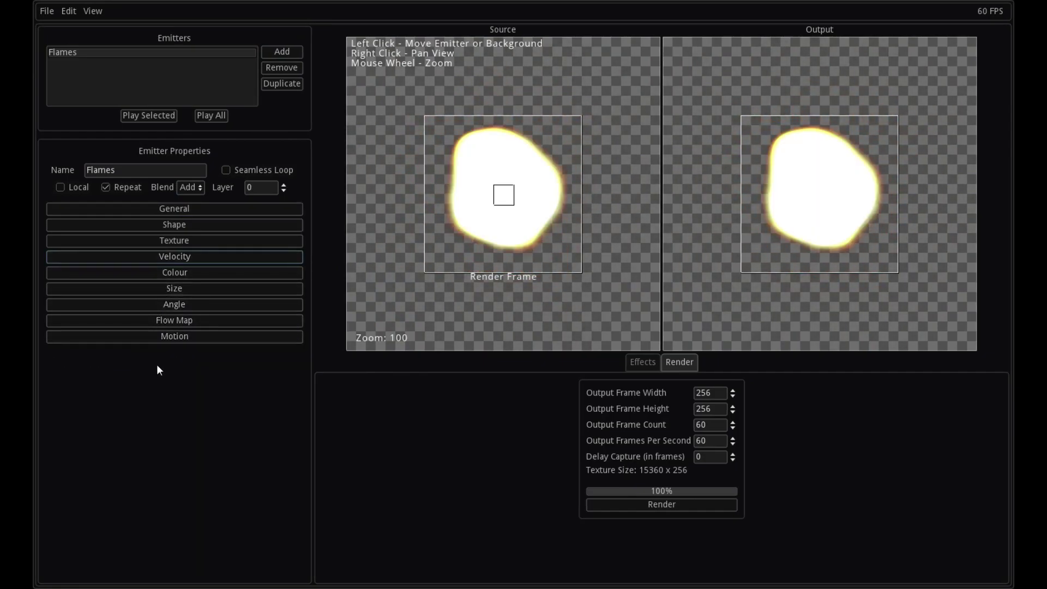
Step: Lower the start of the Flames size curve to about 0.6, then collapse Size
click(160, 289)
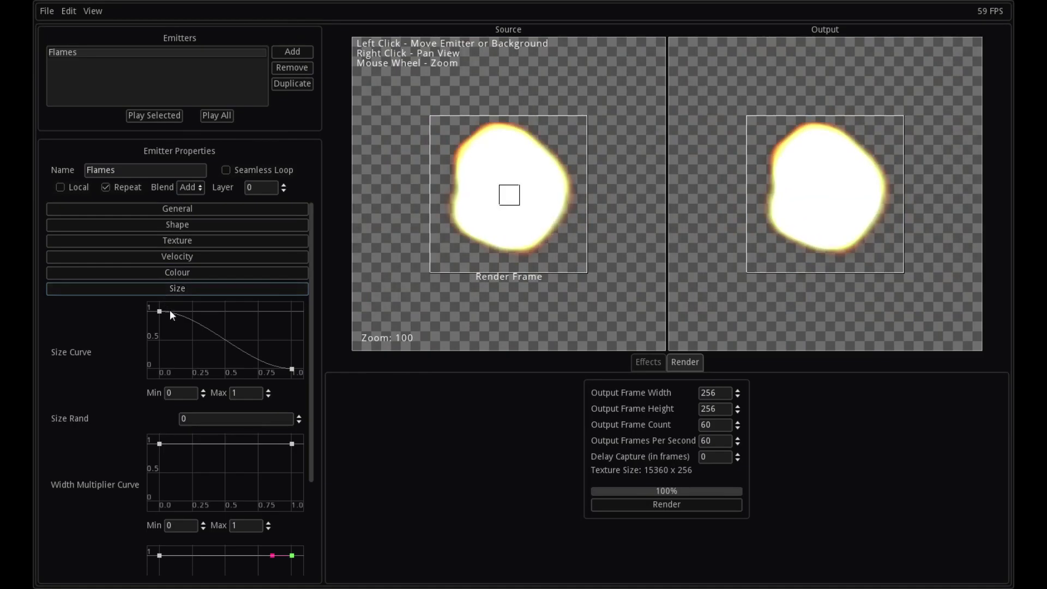
drag(159, 311, 159, 334)
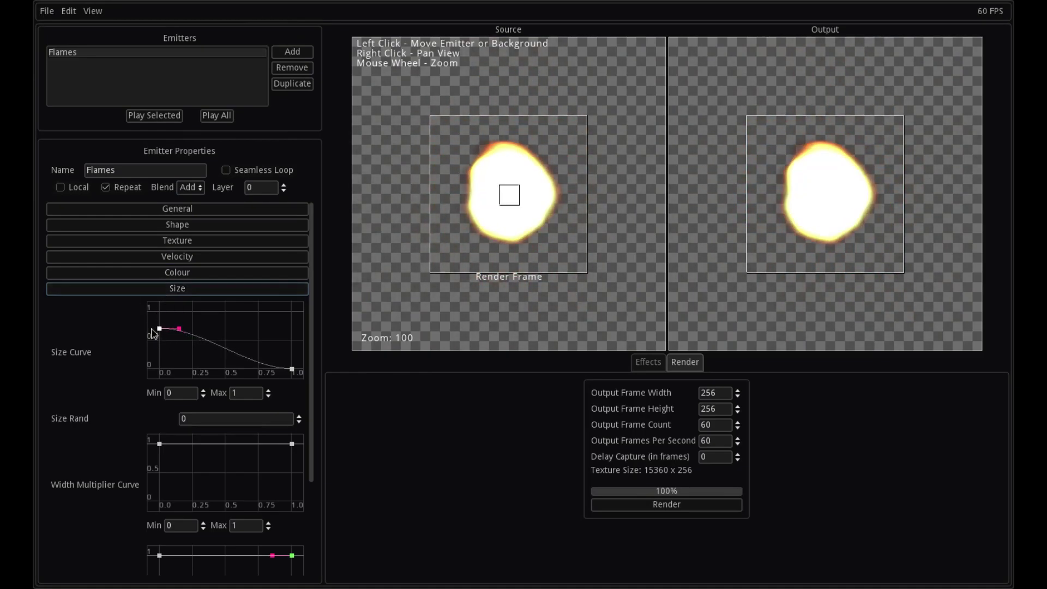
click(155, 286)
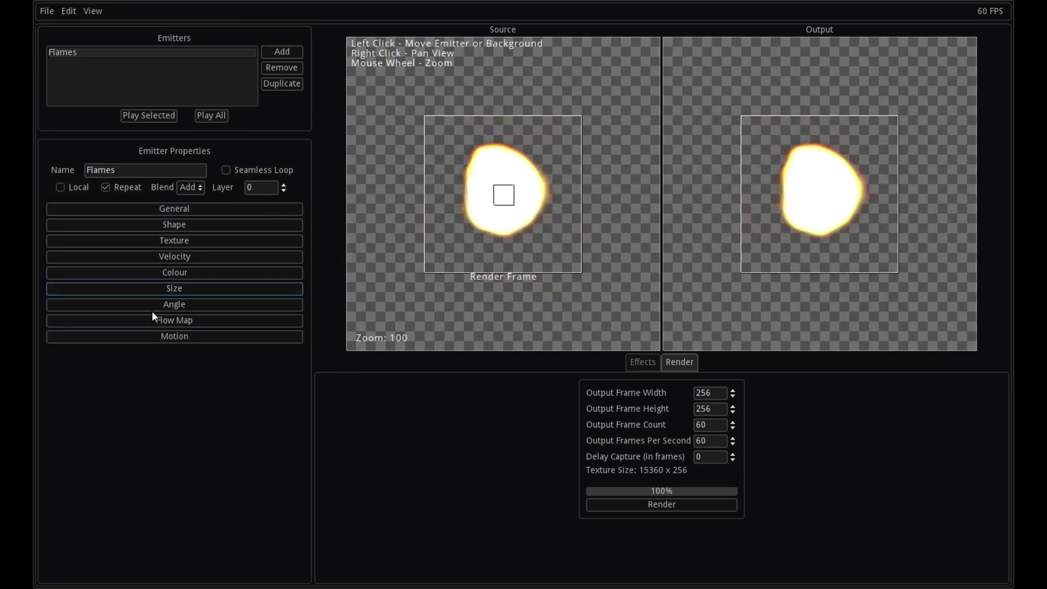
Step: Set Initial Angle 360, Angle Rand 1 and angular velocity curve Max 1000
click(154, 303)
text(360)
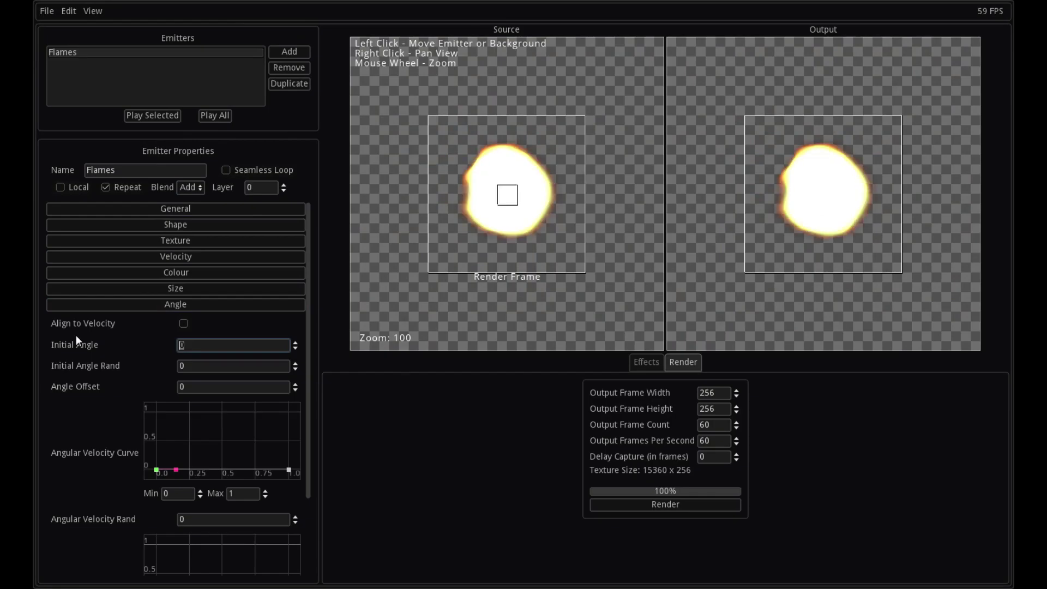
click(203, 366)
click(252, 488)
text(000)
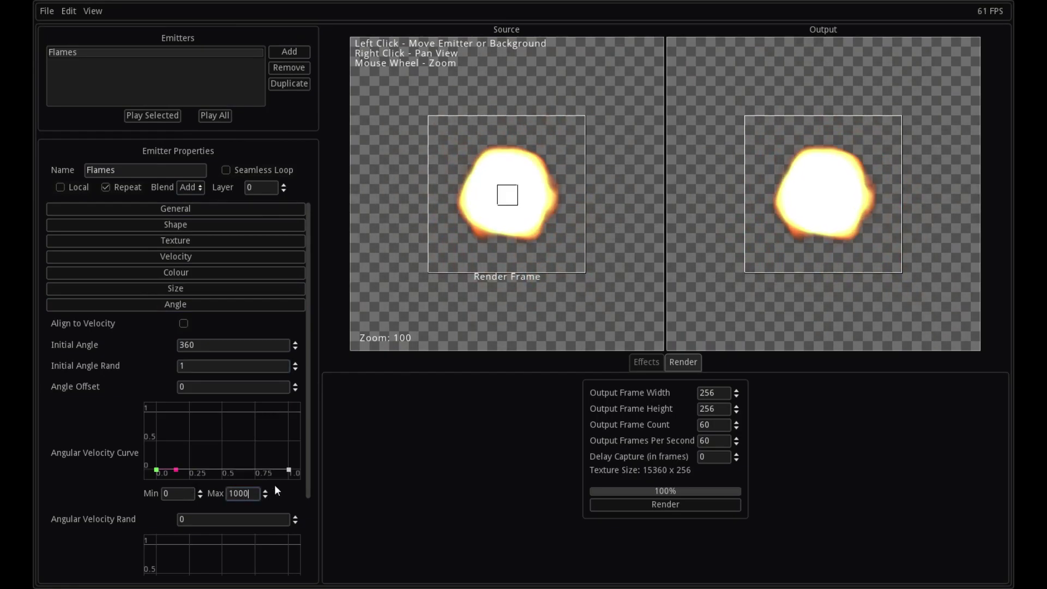
key(Home)
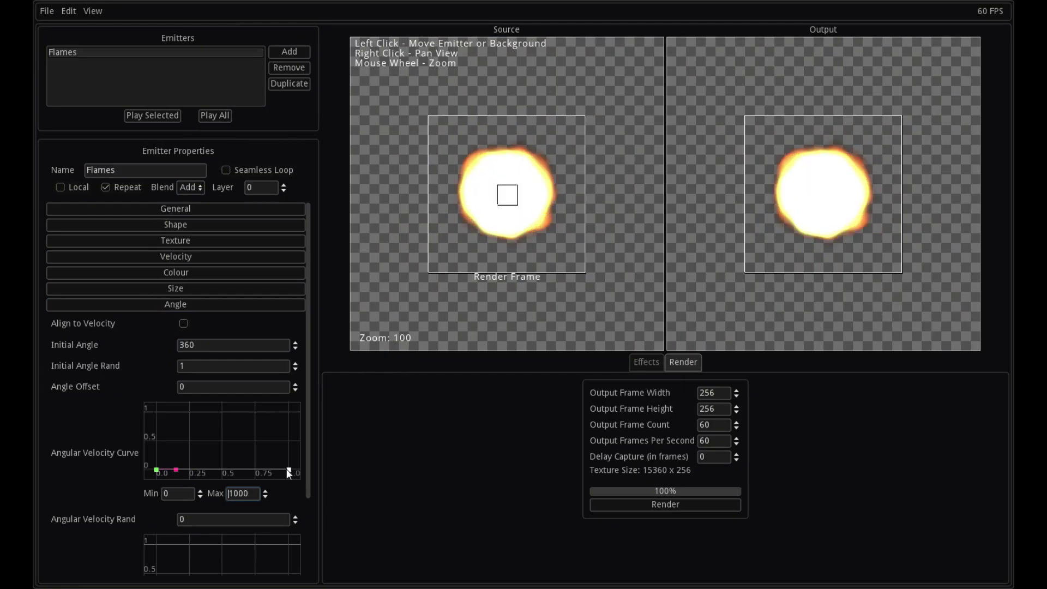
Step: Shape the Angular Velocity Curve and set Angular Velocity Rand to 1
drag(286, 469, 296, 439)
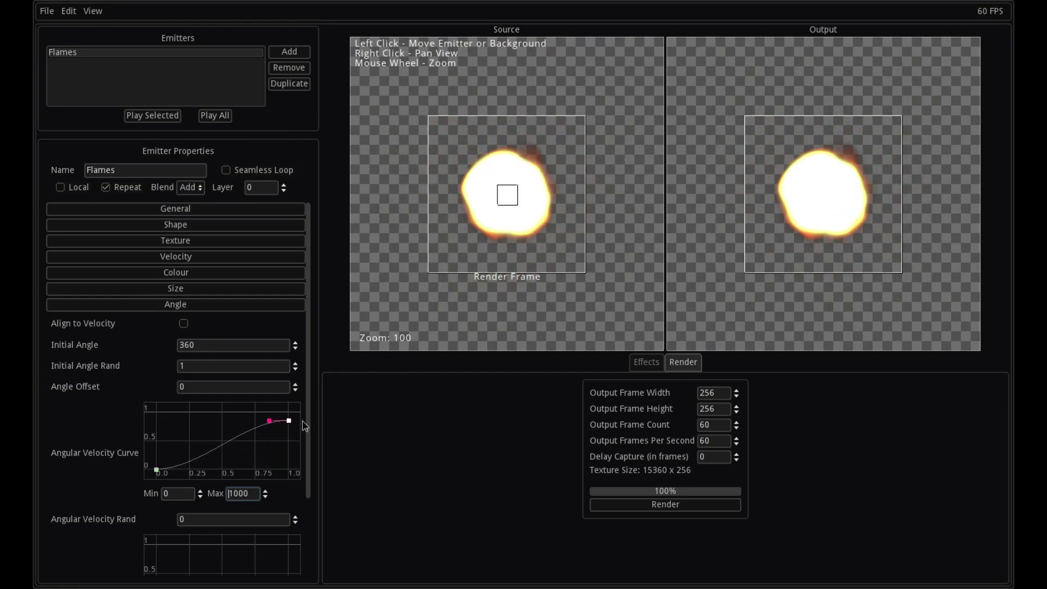
drag(305, 434, 304, 453)
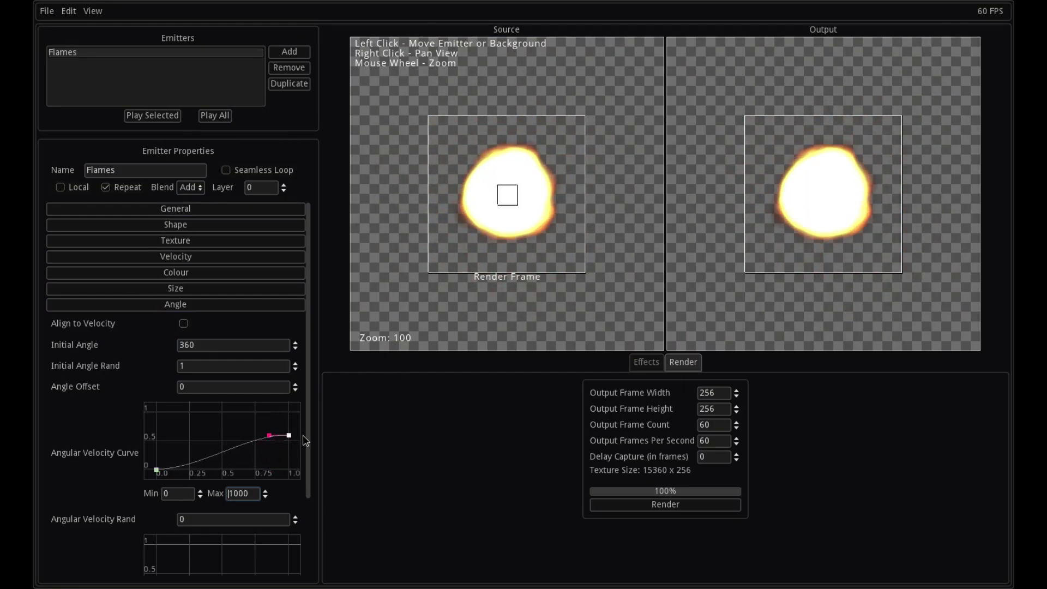
drag(156, 468, 156, 433)
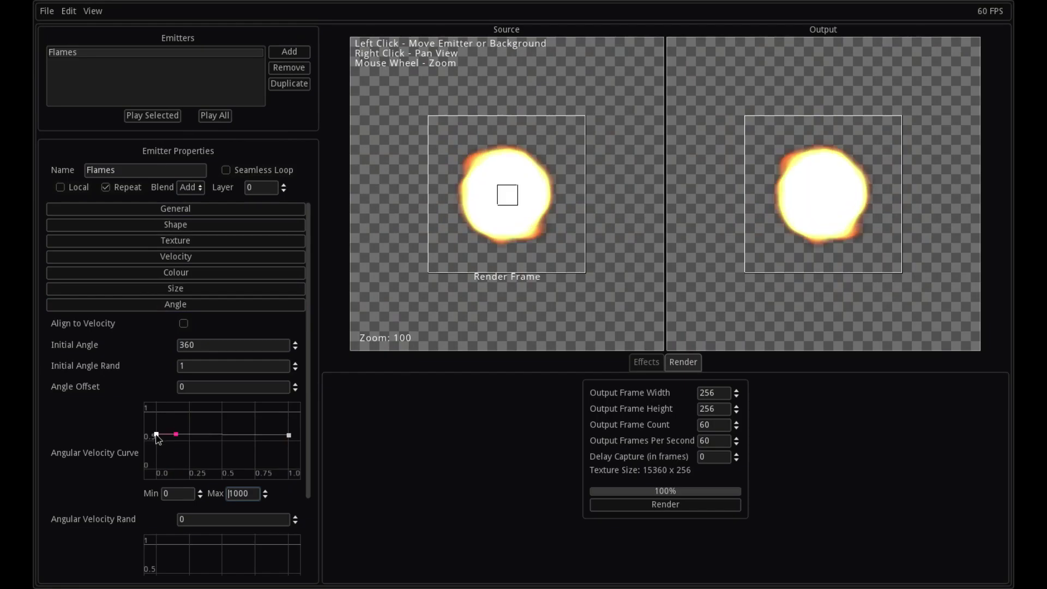
drag(156, 435, 153, 441)
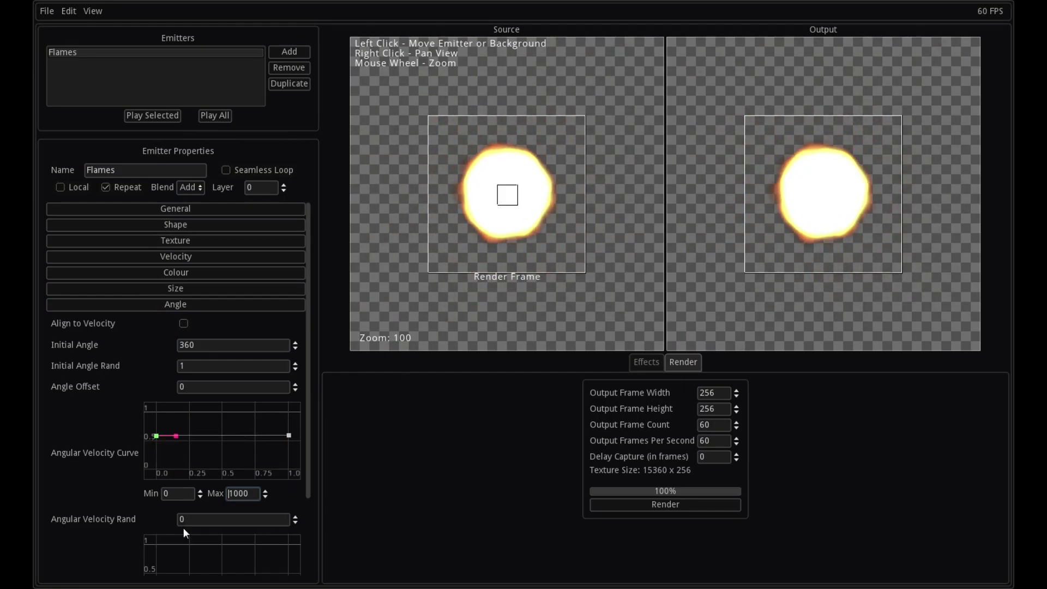
key(Tab)
text(1)
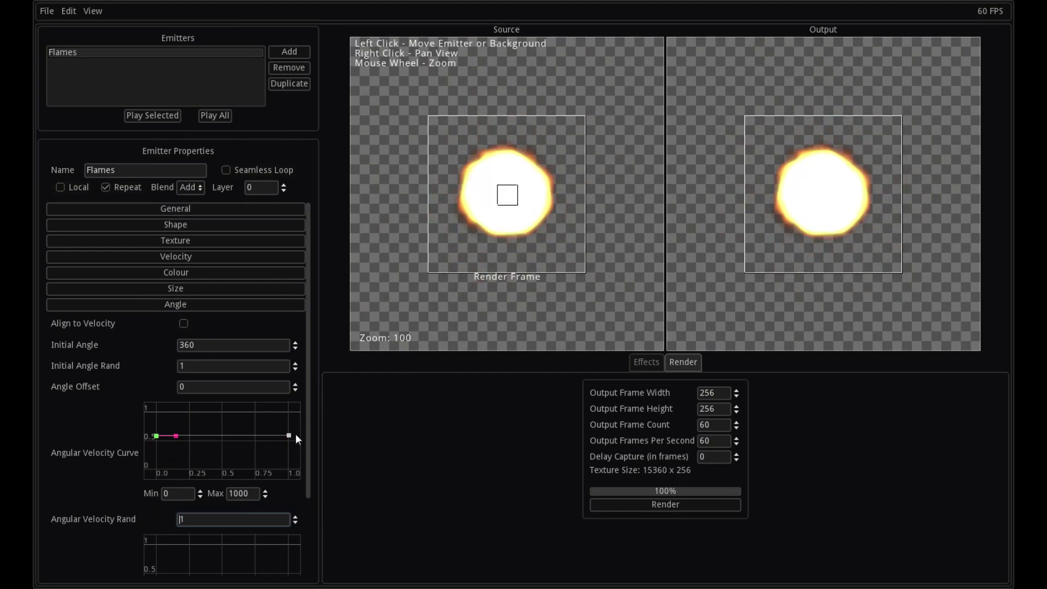
mouse_move(287, 440)
mouse_down()
mouse_move(289, 406)
mouse_move(288, 435)
mouse_up()
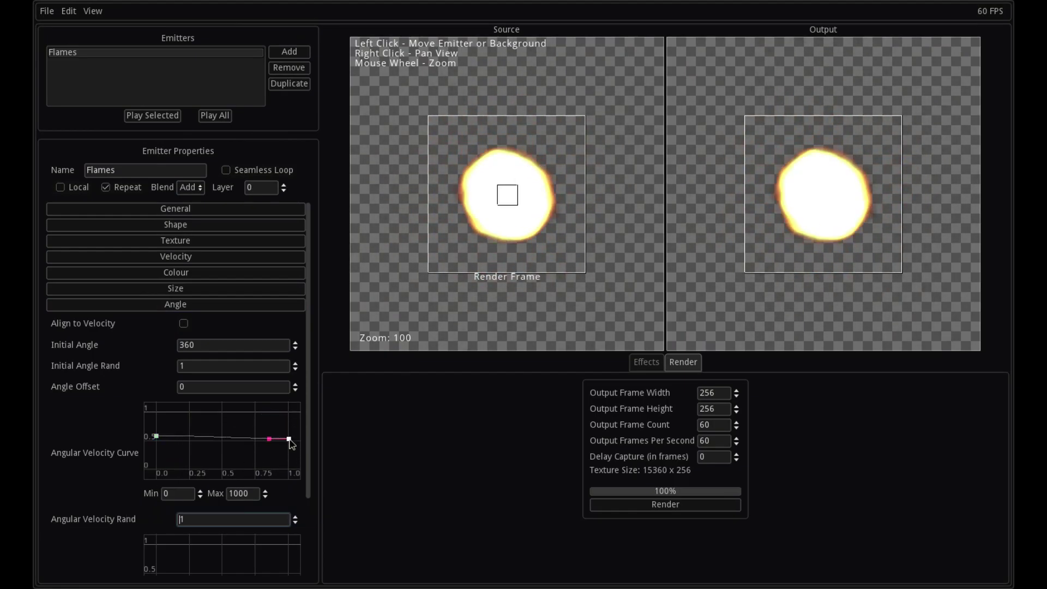
Step: Change the Flames Amount to 500, then add a second emitter, Emitter1
click(151, 307)
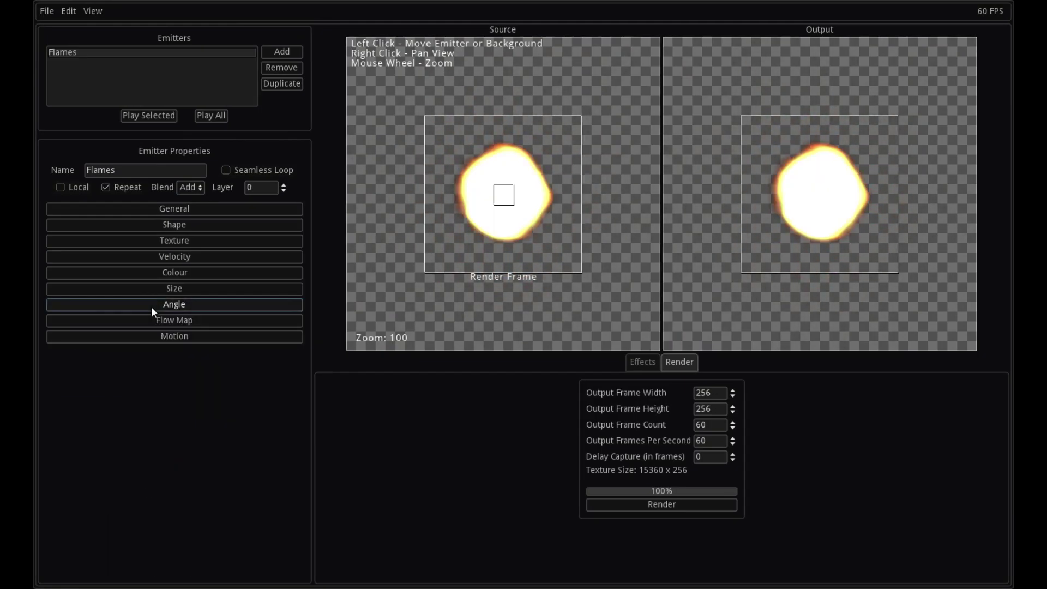
click(169, 206)
click(205, 308)
text(000)
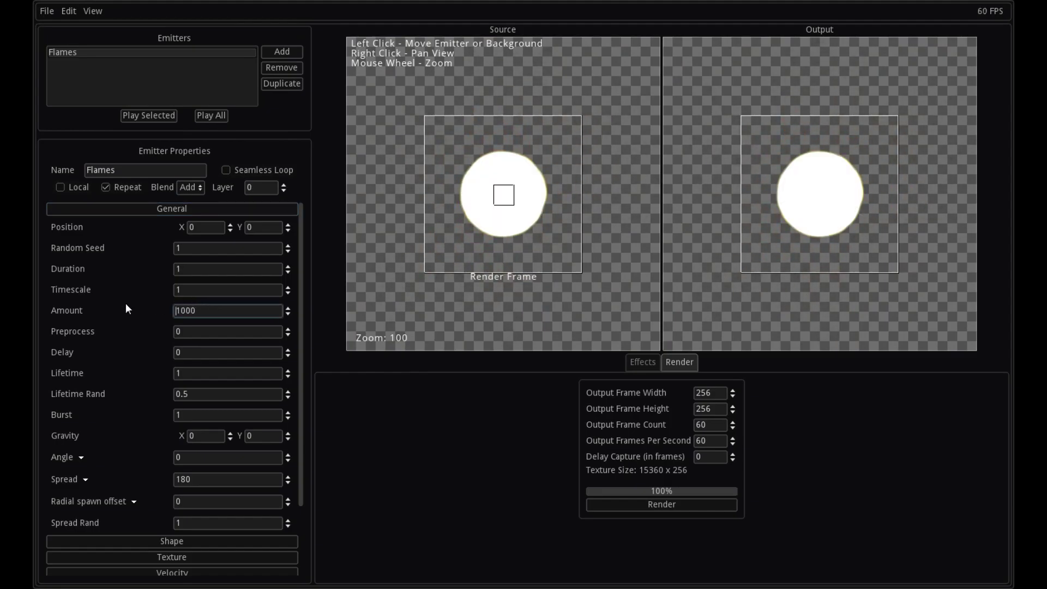
key(Delete)
text(5)
key(Delete)
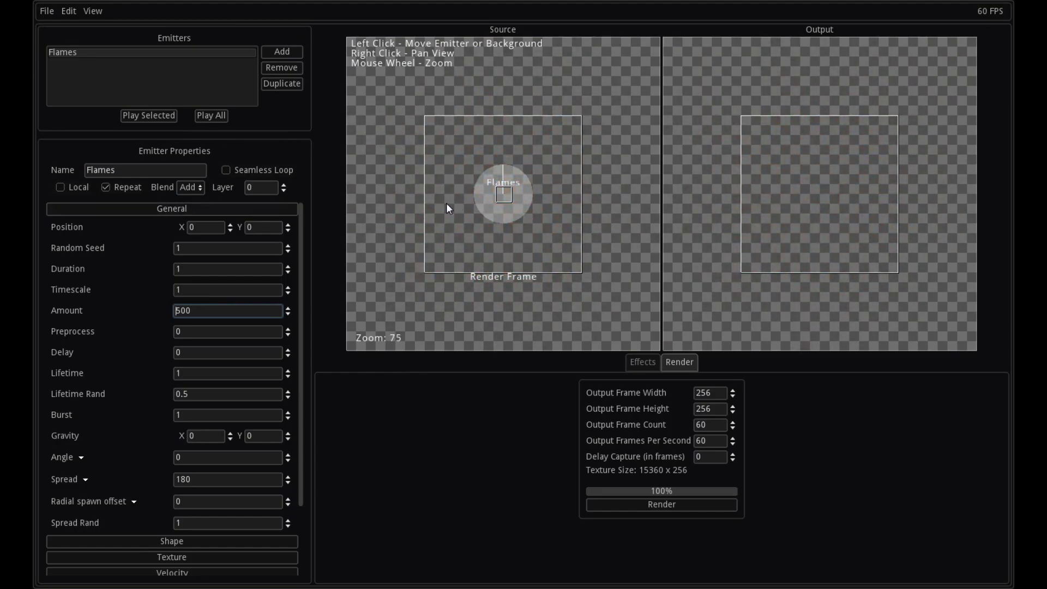
click(115, 209)
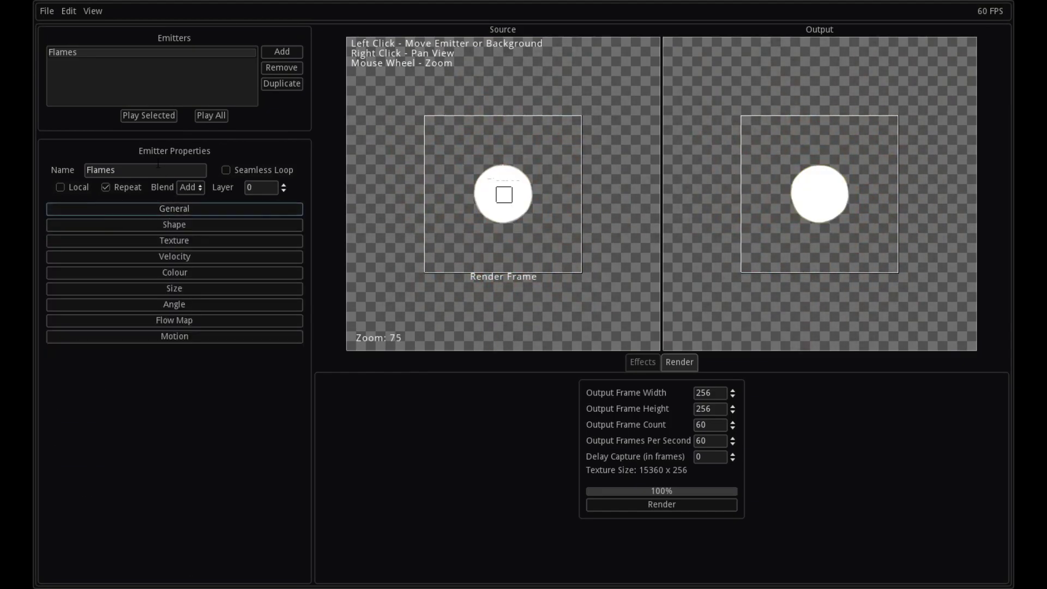
click(281, 51)
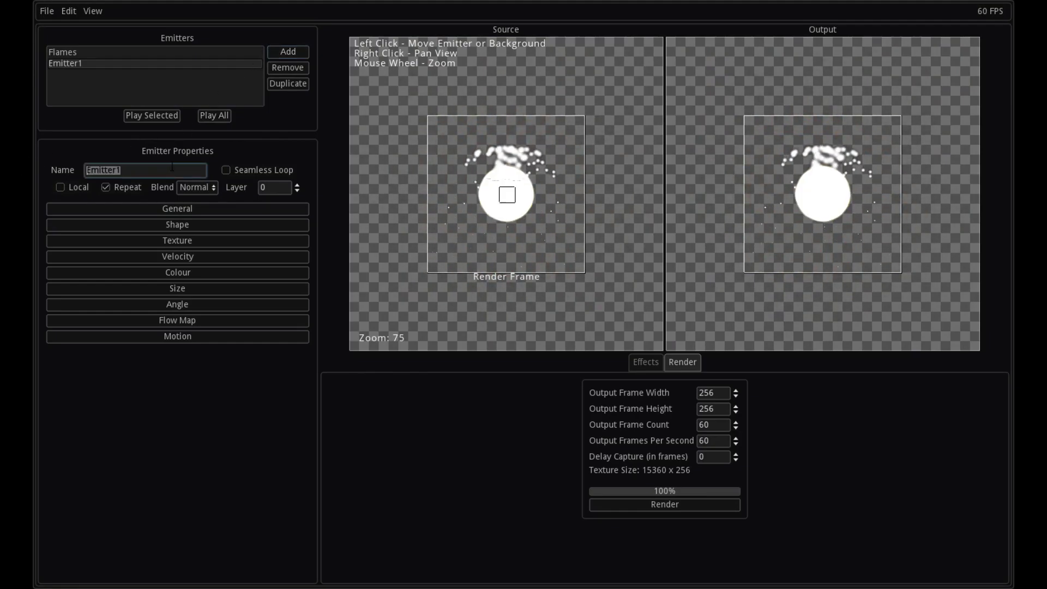
Step: Rename the new emitter to Flash and set Amount 1 and Gravity Y 0
text(Flash)
key(Return)
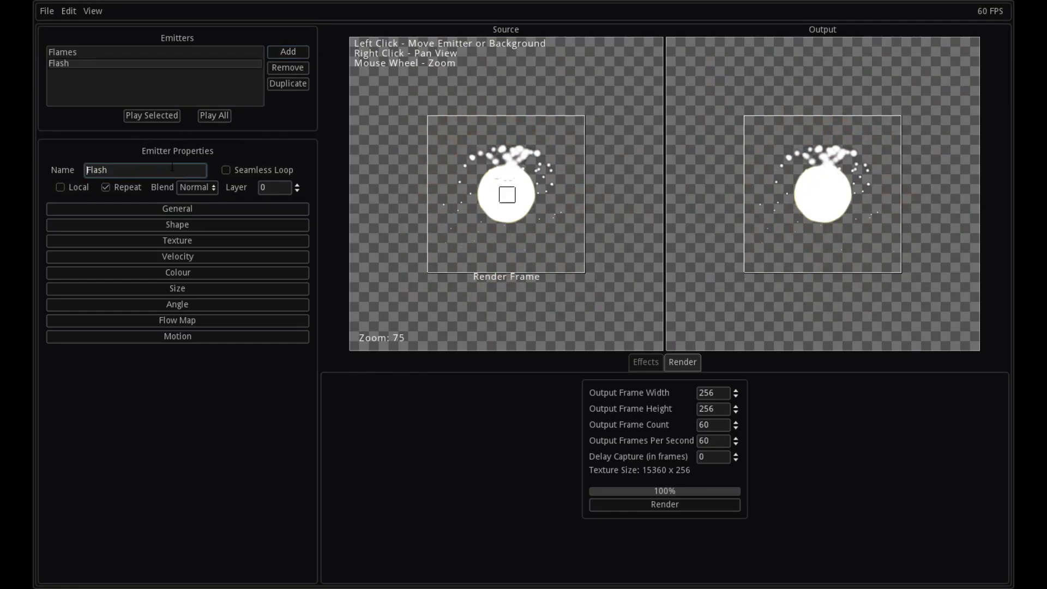
click(194, 207)
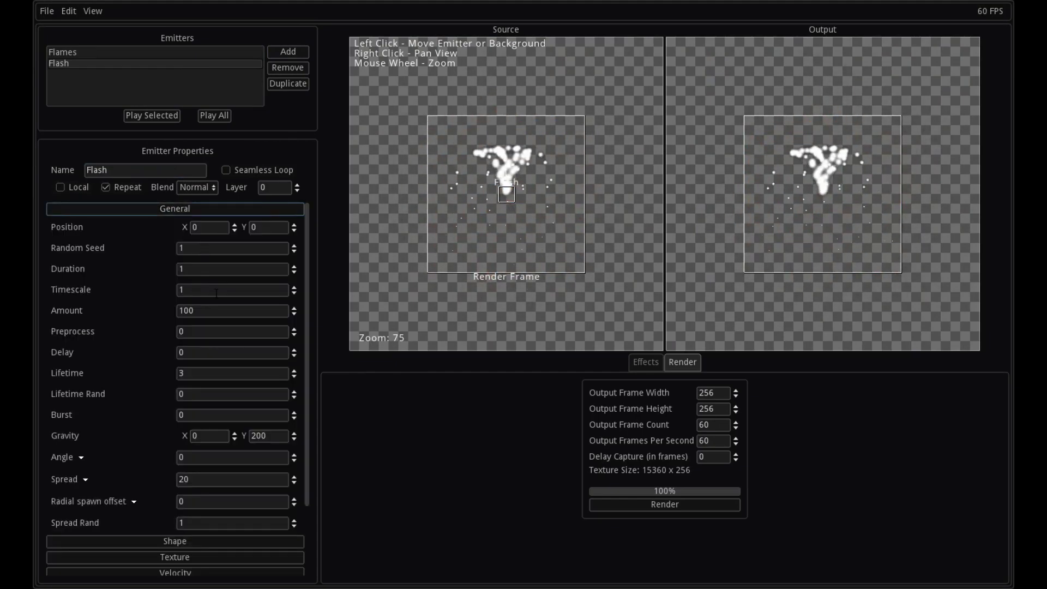
text(1)
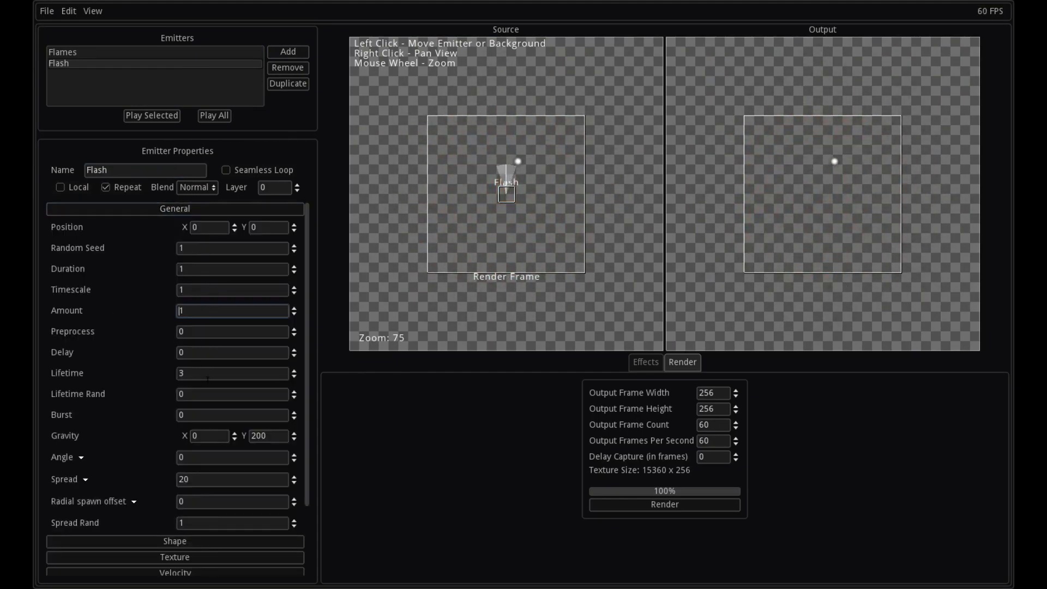
click(268, 436)
key(BackSpace)
key(BackSpace)
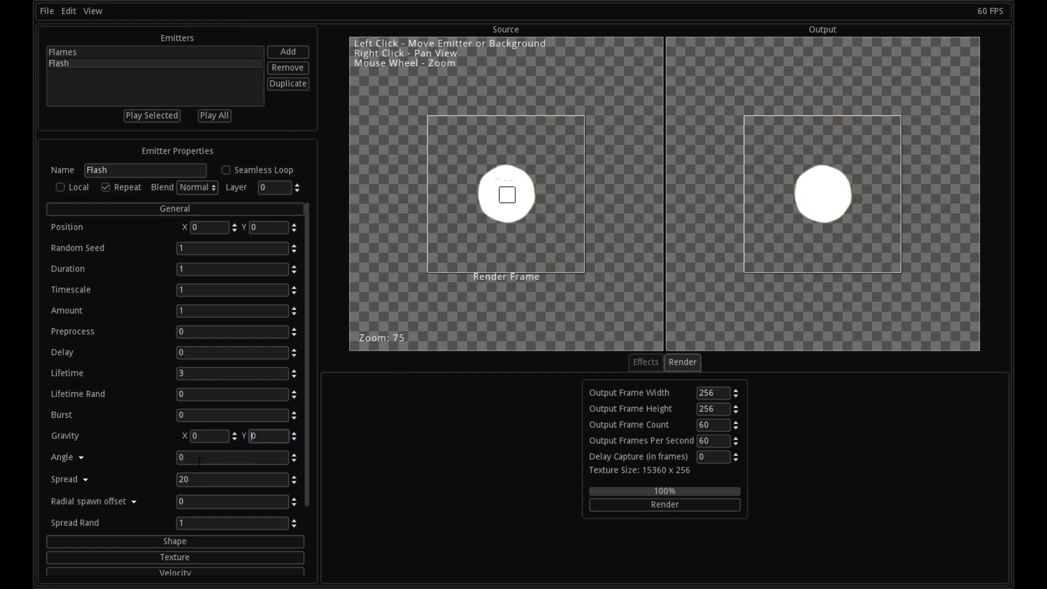
click(171, 209)
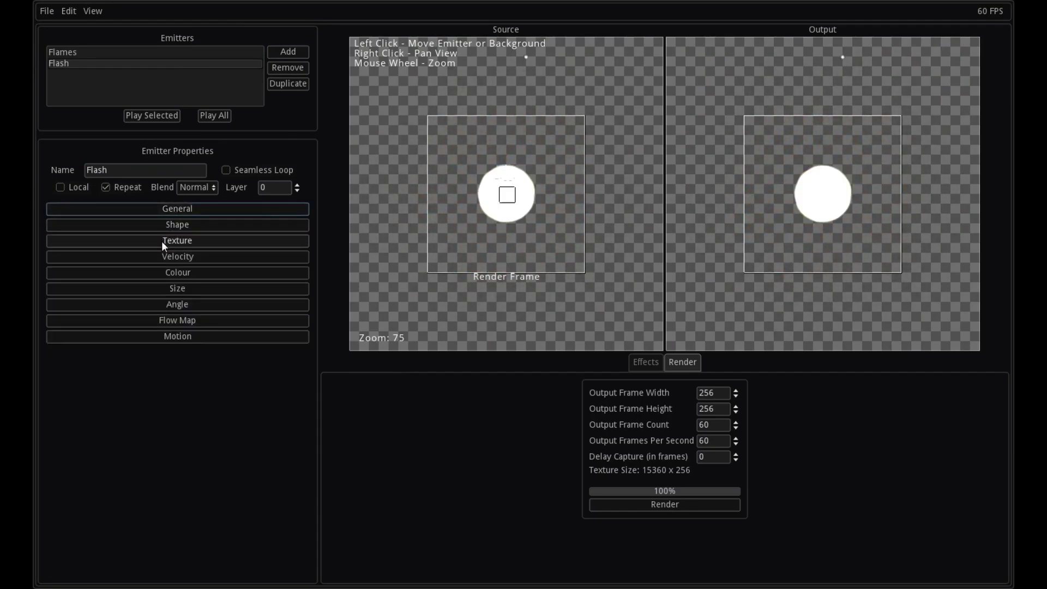
Step: Set Flash's initial velocity to 0 and give it the solid white circle texture
click(165, 256)
double_click(230, 275)
text(0)
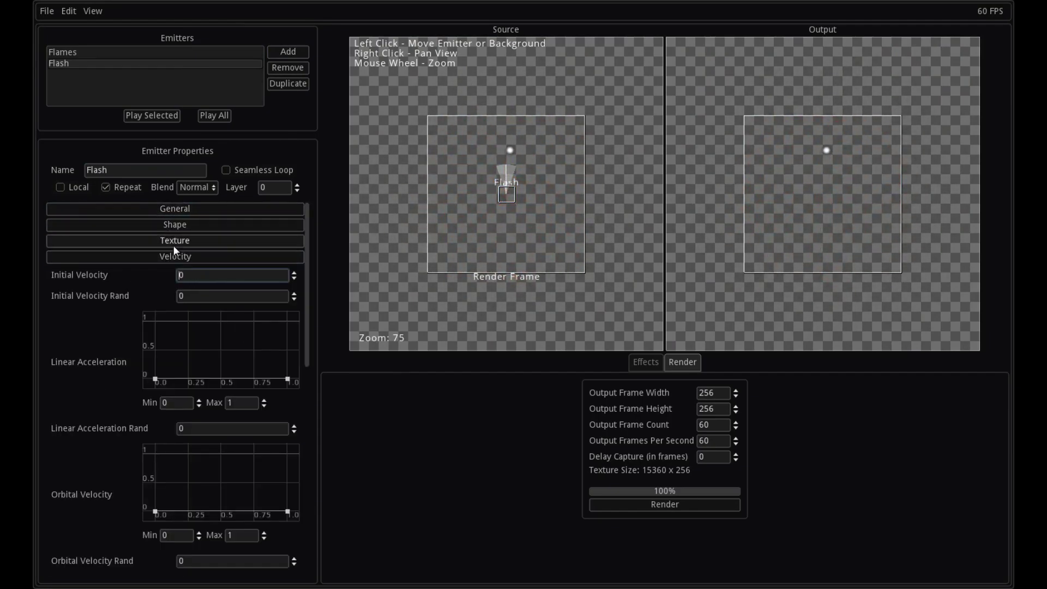
click(159, 254)
click(157, 286)
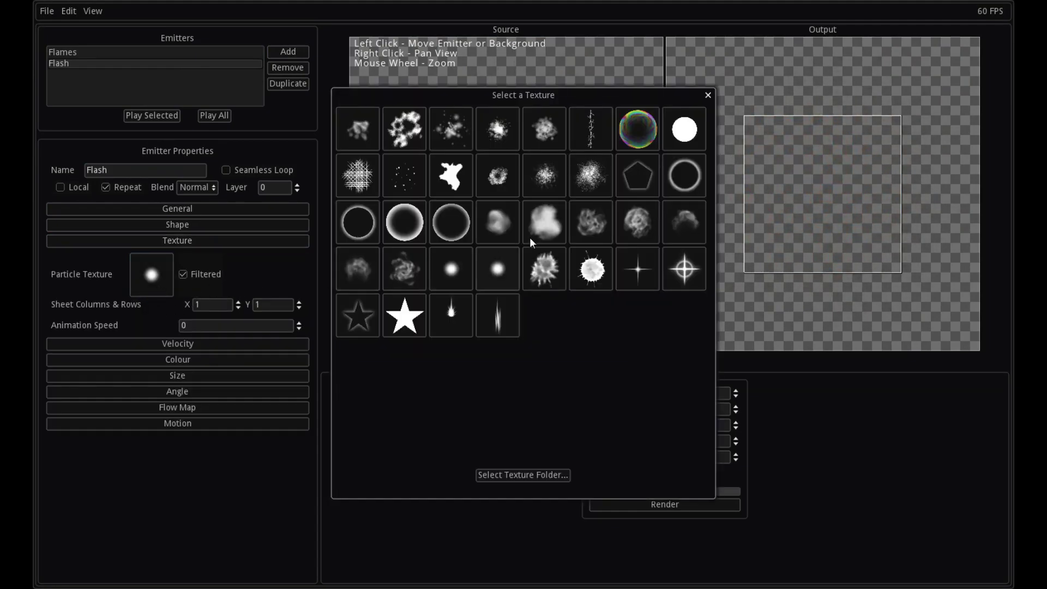
click(676, 136)
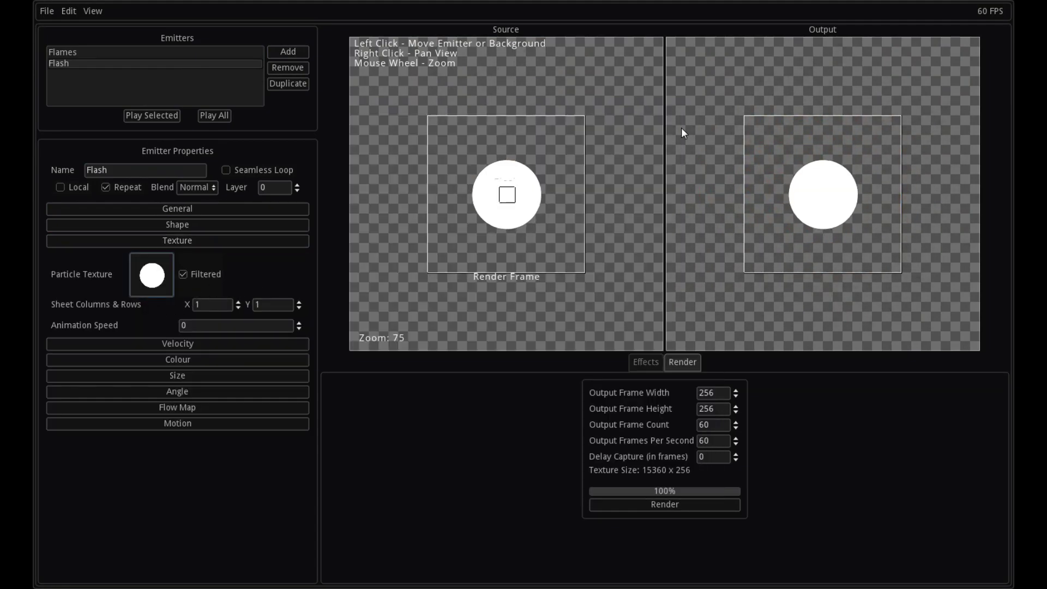
Step: Set the Flash size curve Max to 2 and flatten the curve at full size
click(181, 378)
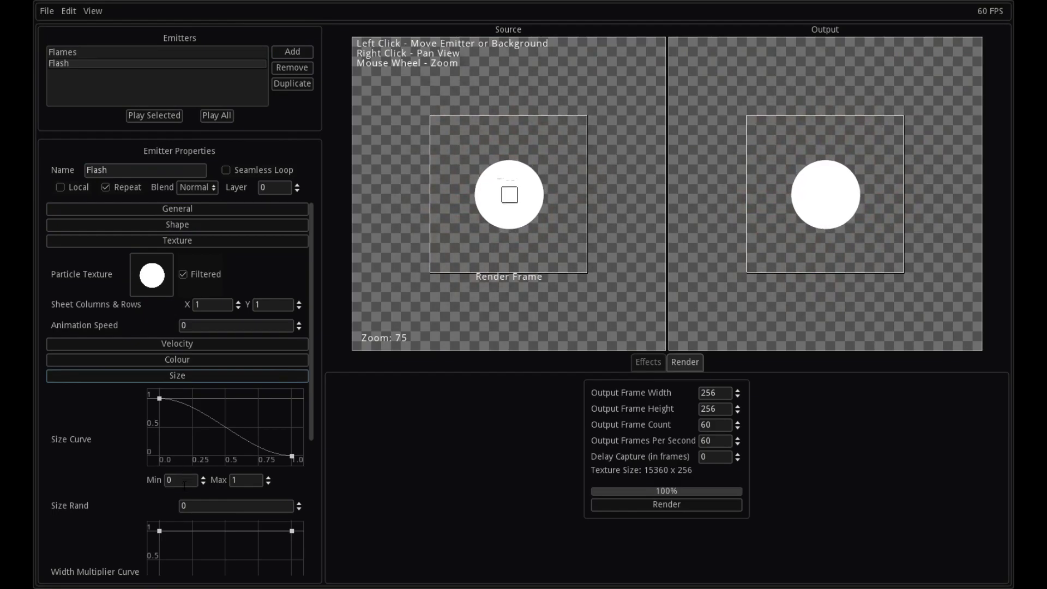
drag(268, 480, 267, 478)
text(2)
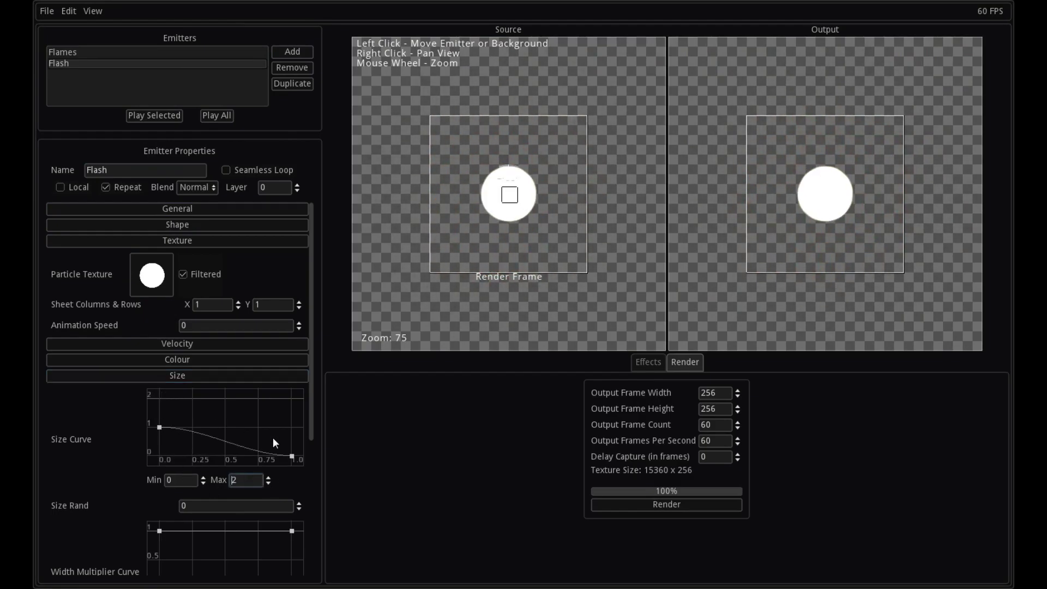
drag(292, 455, 292, 428)
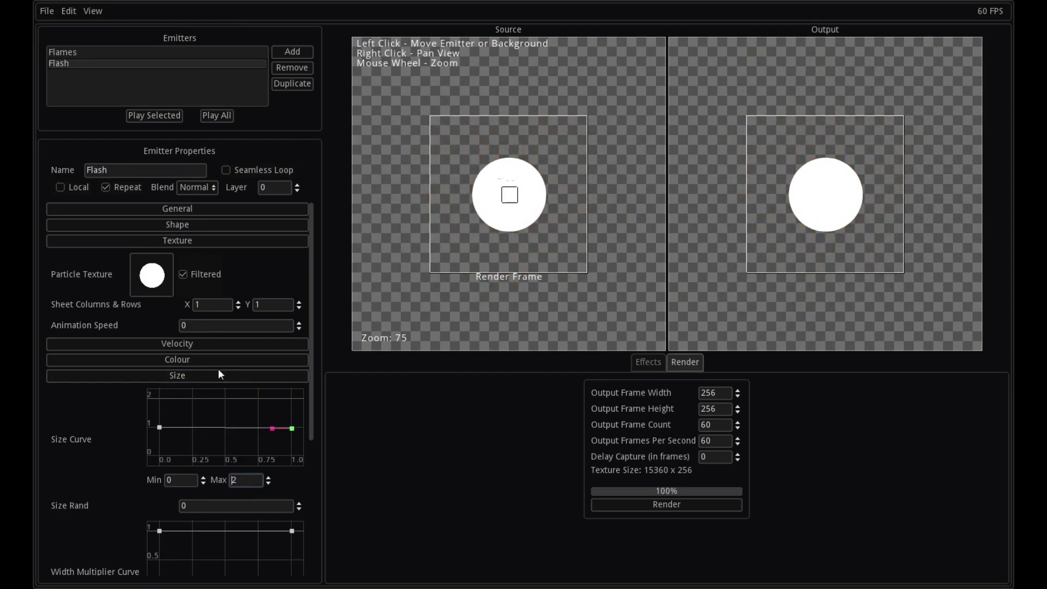
click(195, 376)
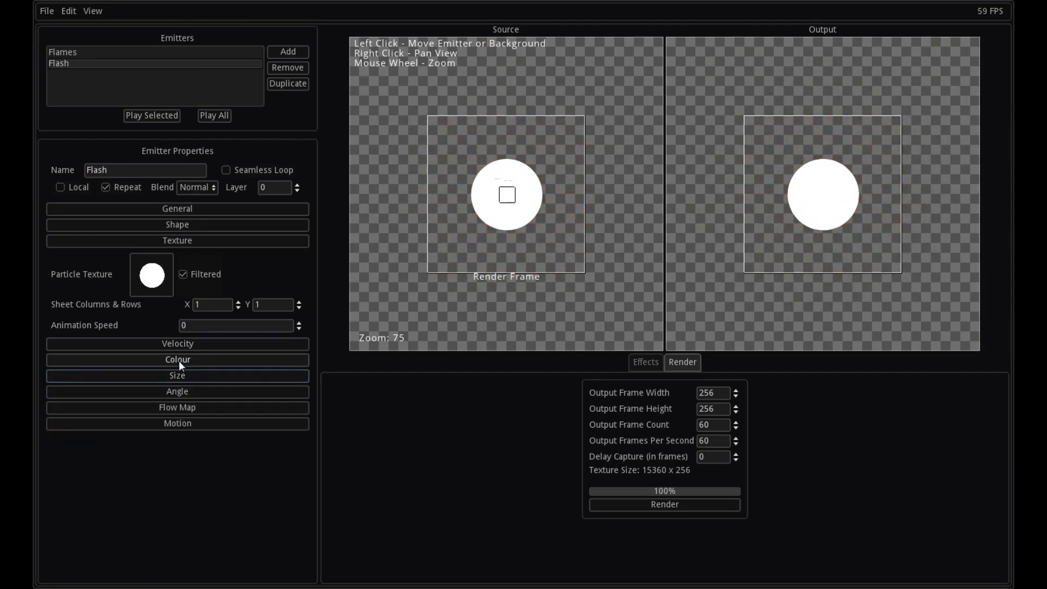
Step: Set the Flash particle lifetime to 1
click(176, 208)
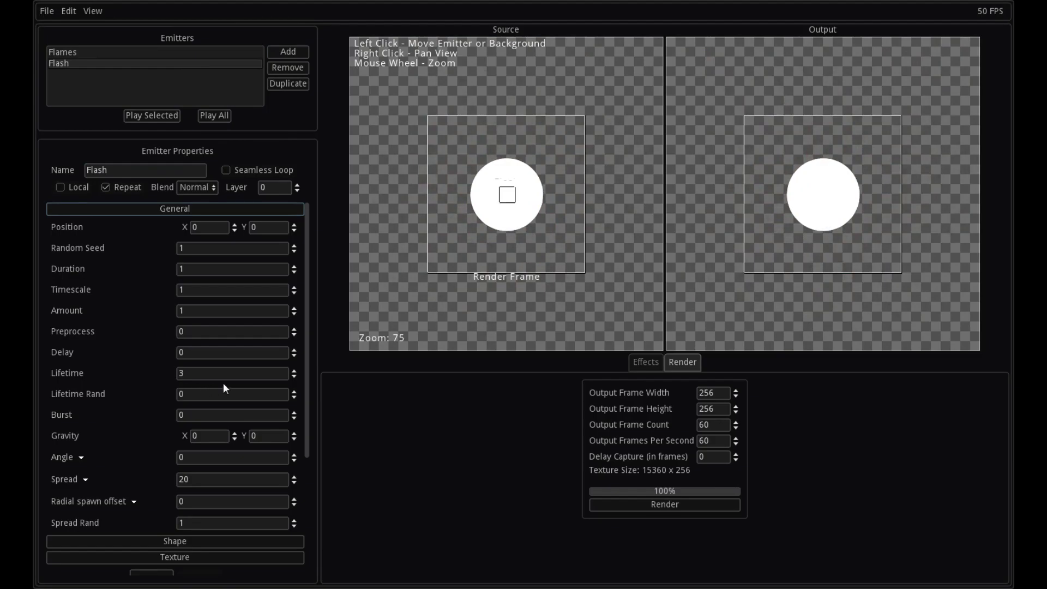
double_click(183, 373)
text(1)
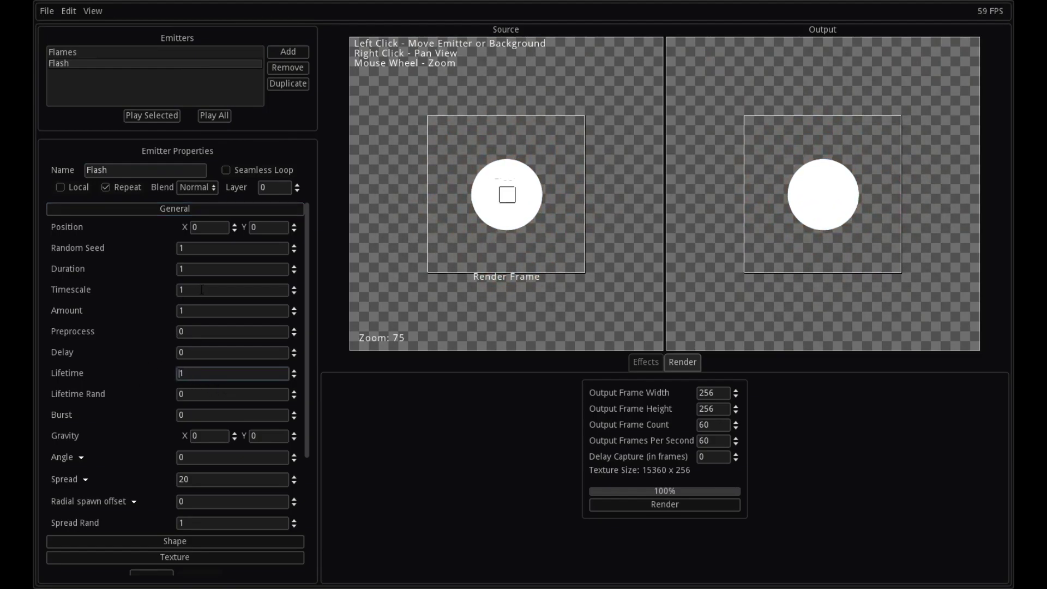
click(164, 209)
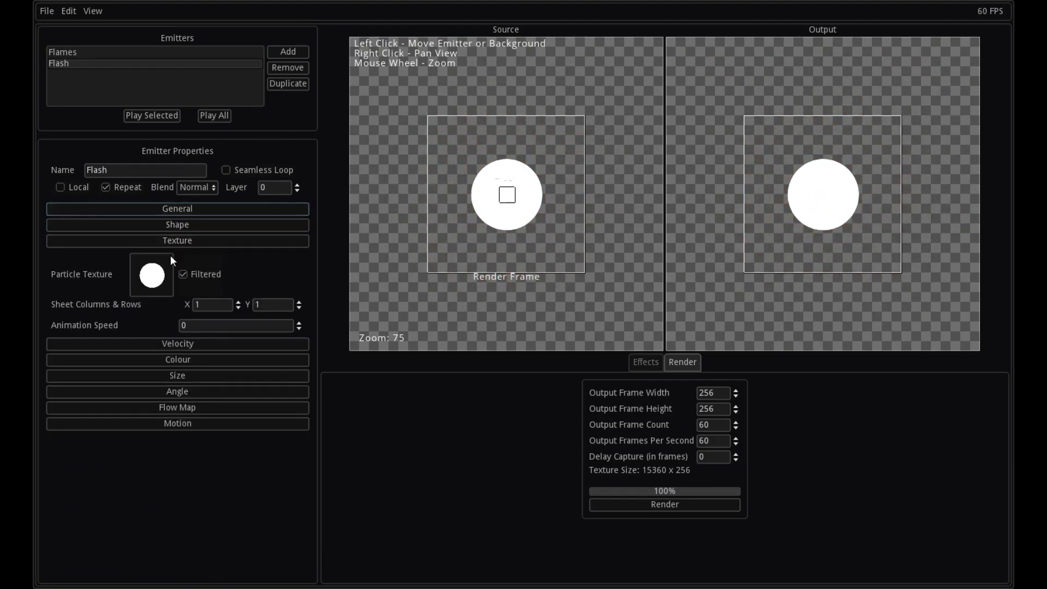
Step: Make Flash blend additively, with its colour ramp fading to transparent sooner
click(303, 376)
drag(566, 385, 409, 393)
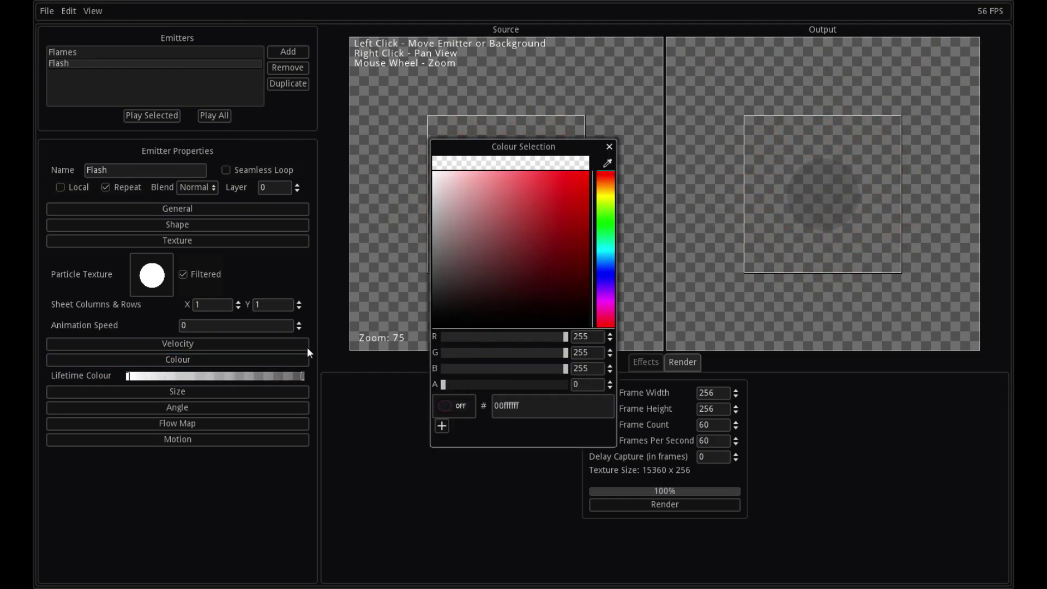
click(197, 187)
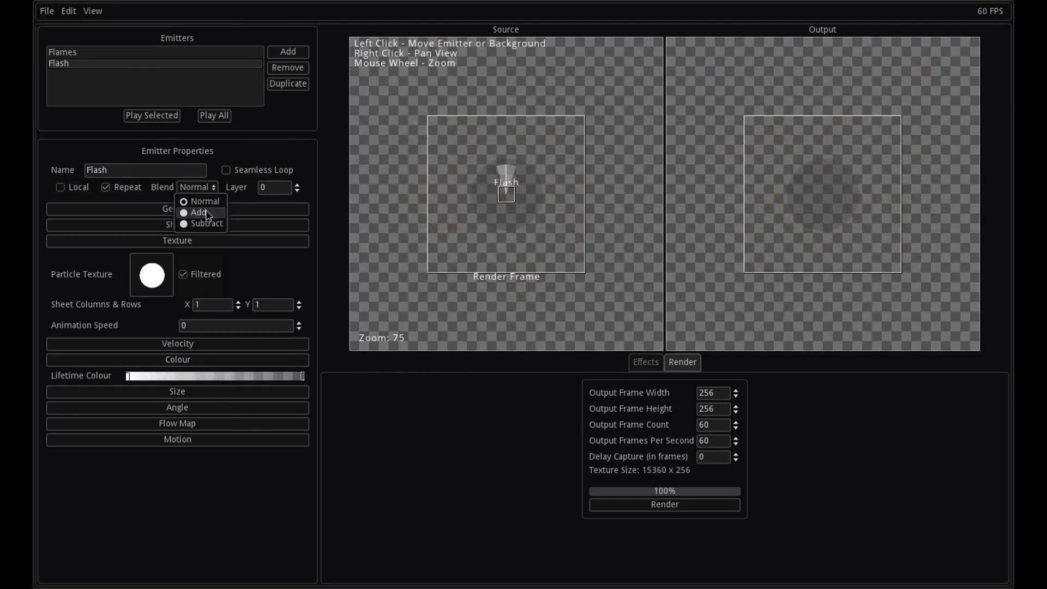
click(196, 207)
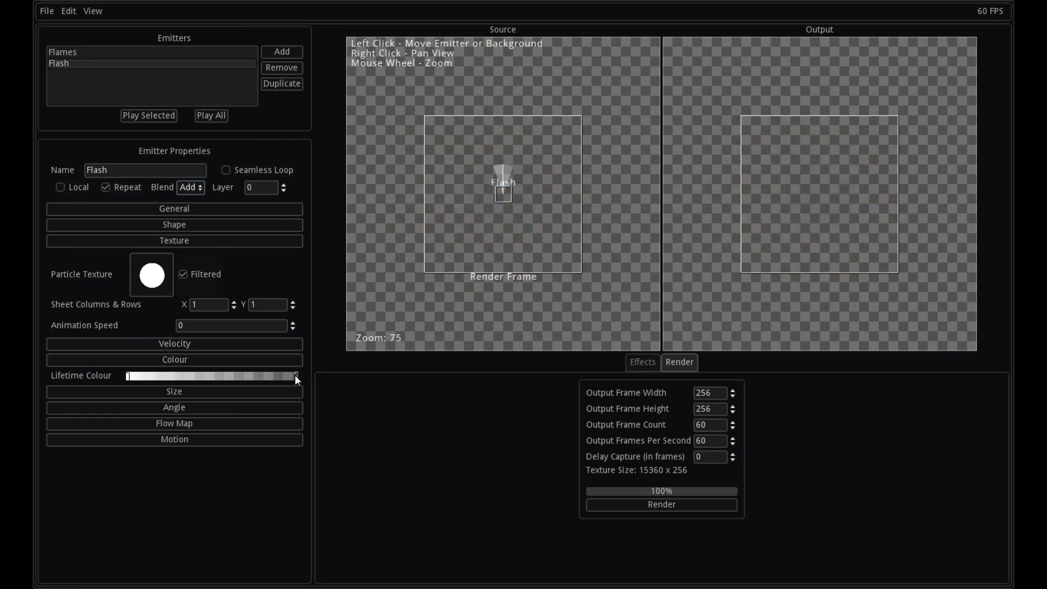
drag(296, 376, 205, 376)
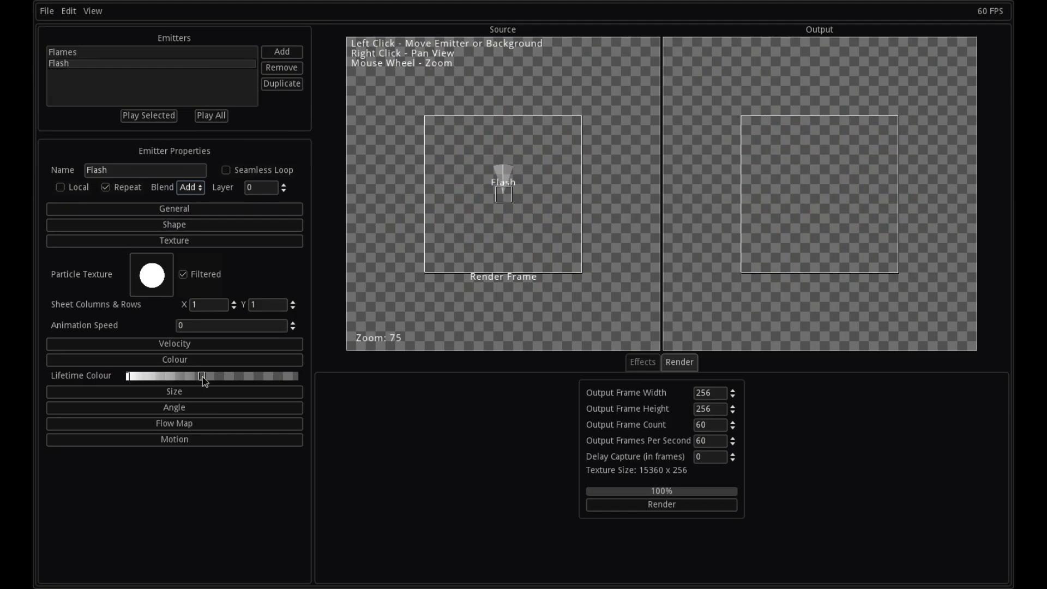
Step: Raise both Flash size curve points to 2
click(194, 391)
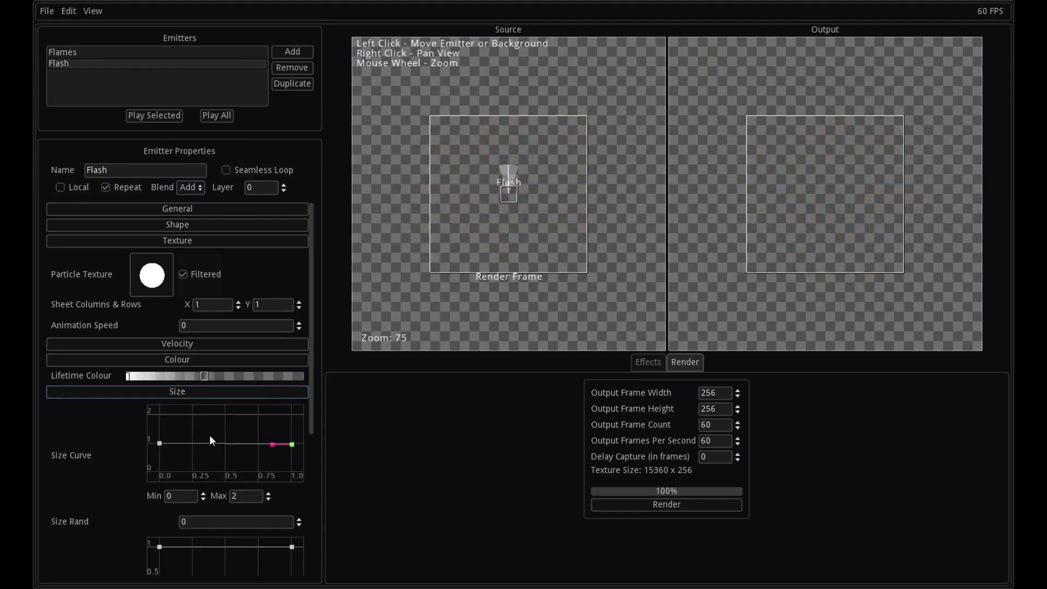
drag(160, 439, 160, 415)
drag(293, 444, 294, 414)
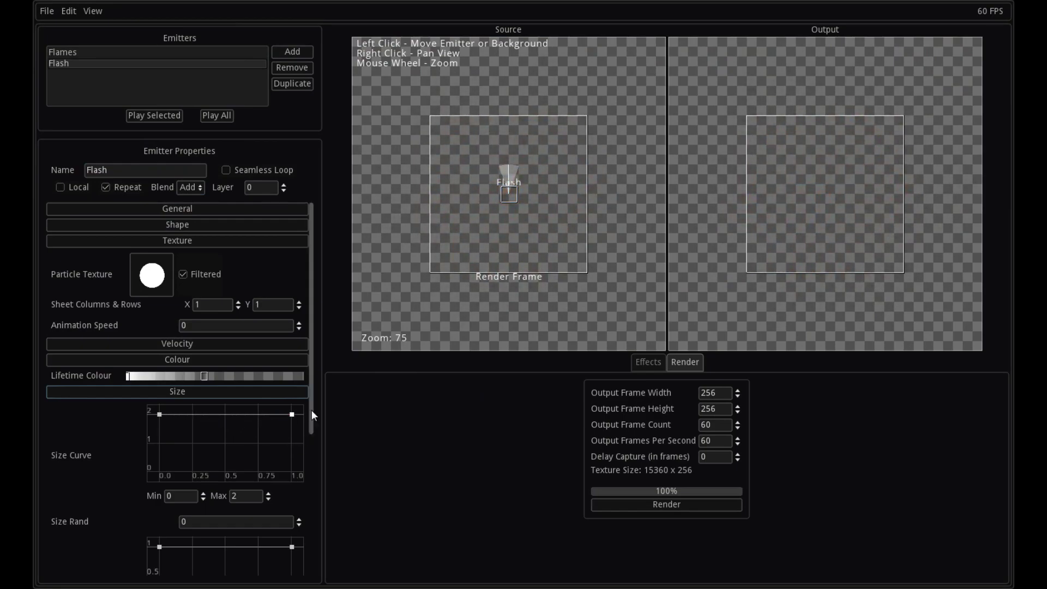
Step: Set the Flash Timescale to 2 and turn off Repeat
click(173, 208)
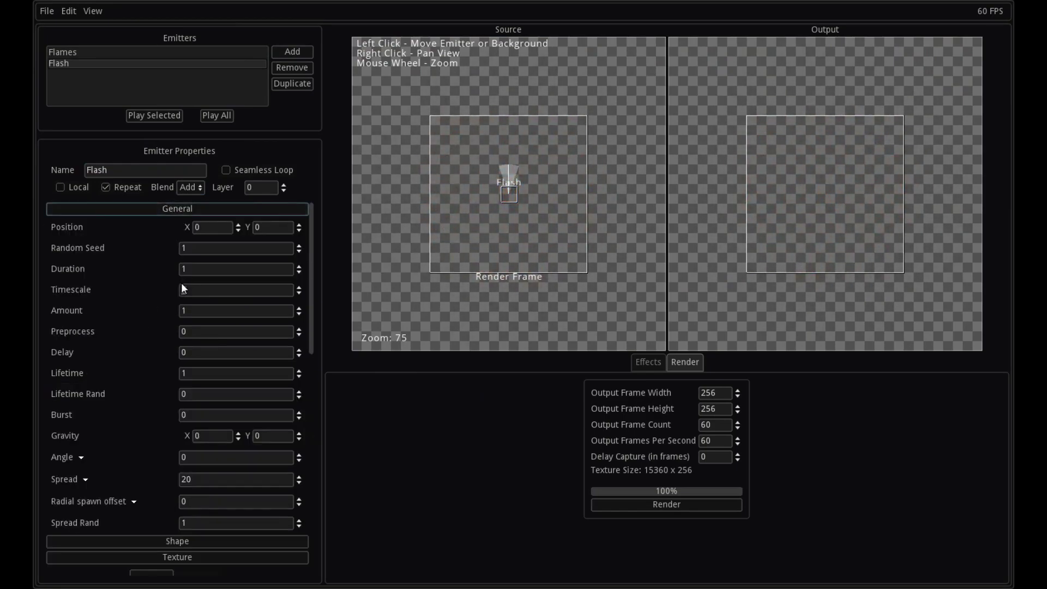
text(2)
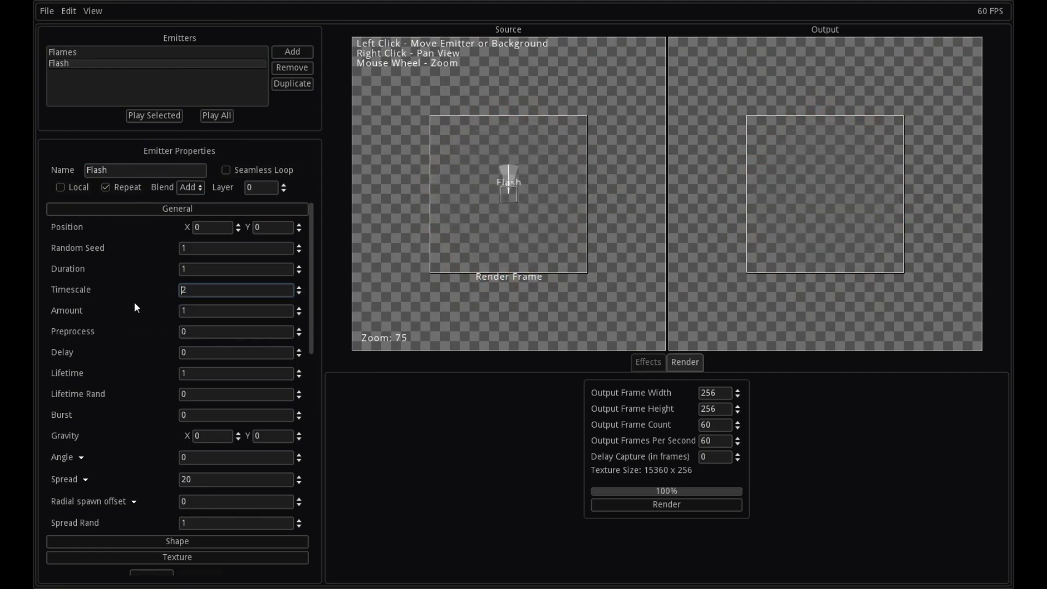
click(136, 209)
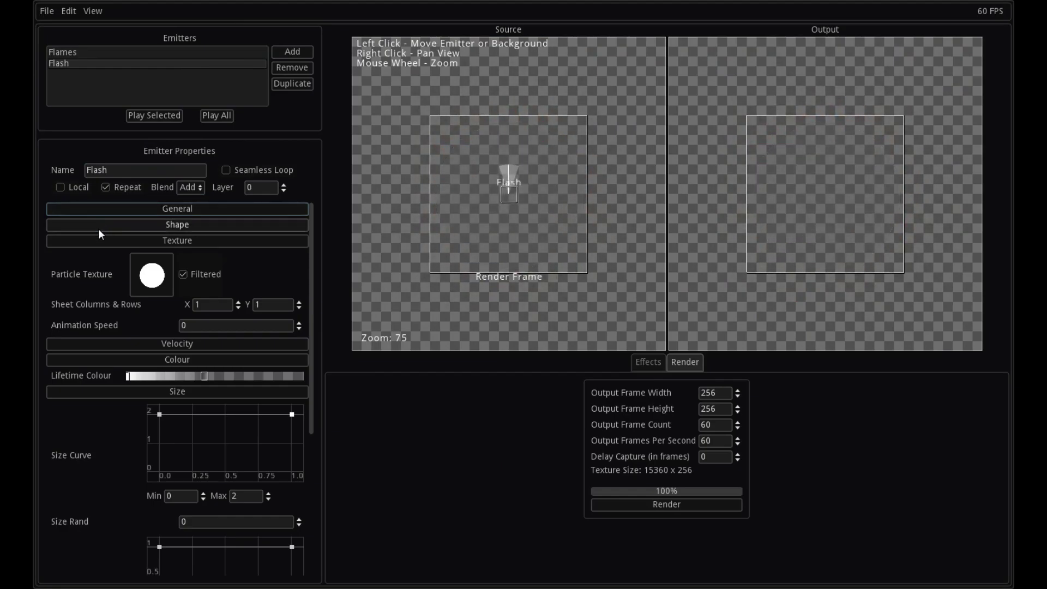
click(114, 189)
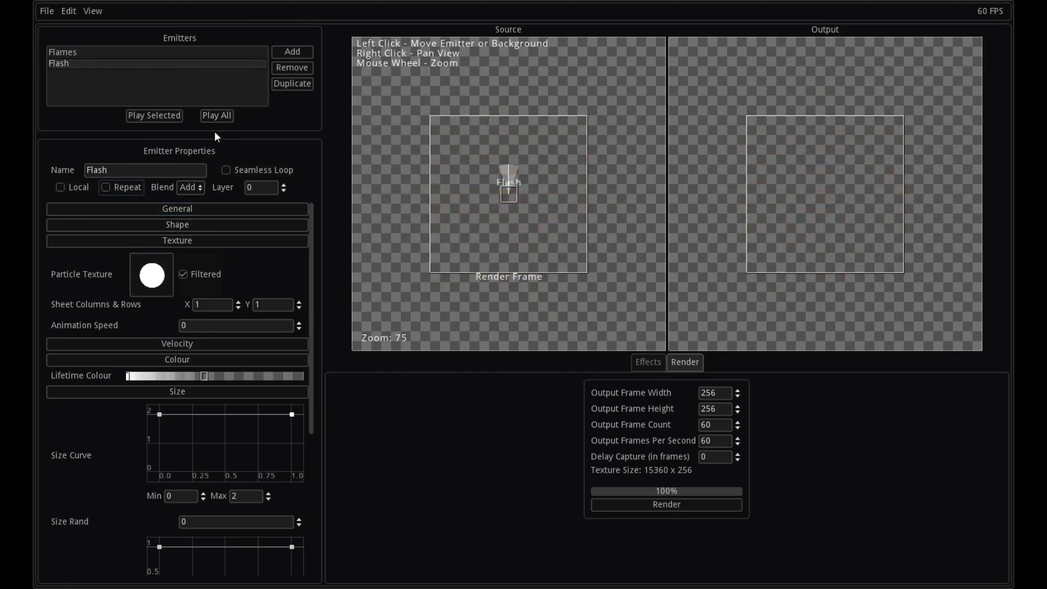
Step: Add a new emitter and rename it Ring
click(293, 51)
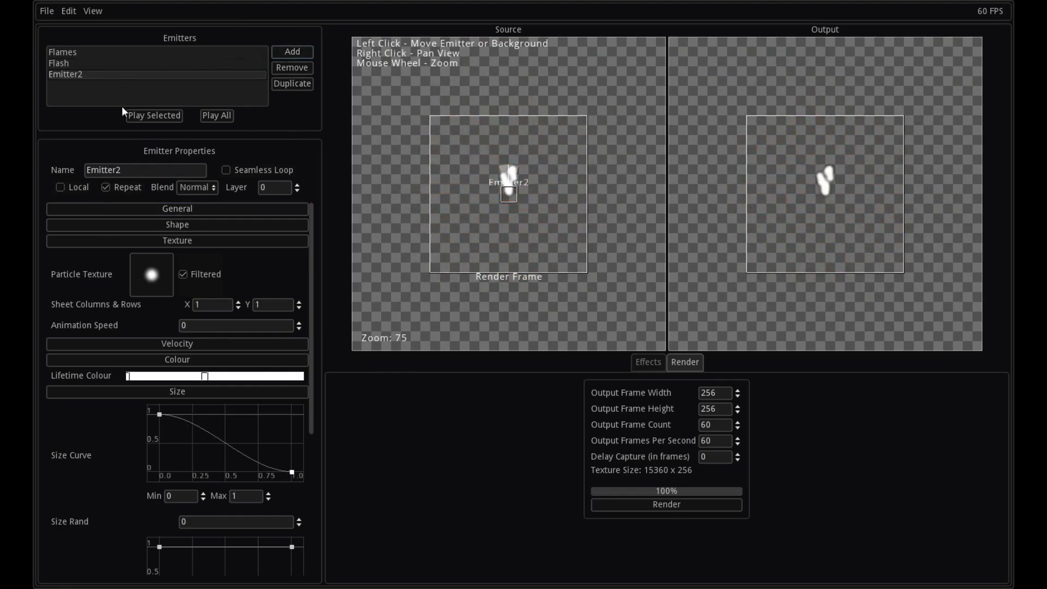
double_click(87, 169)
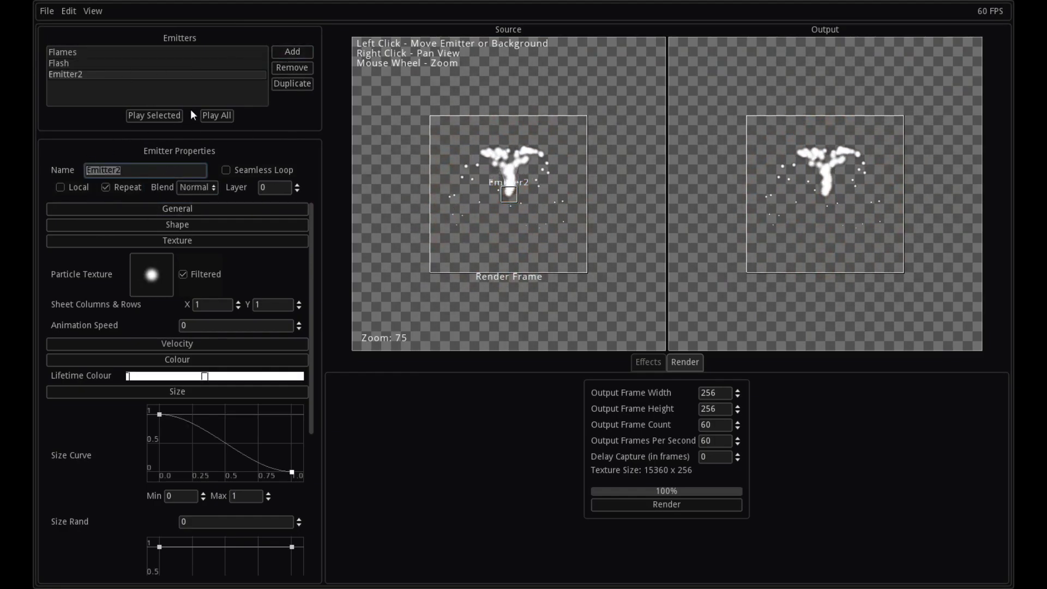
text(Ring)
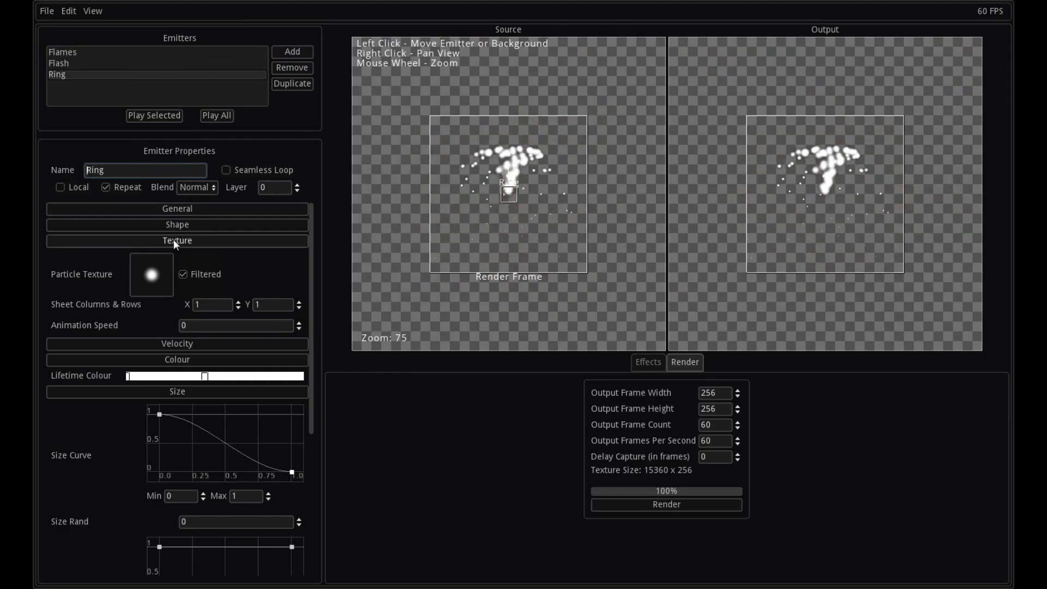
click(175, 241)
click(163, 304)
Step: Set the Ring's Gravity Y to 0, Amount to 10 and Burst to 1
click(175, 211)
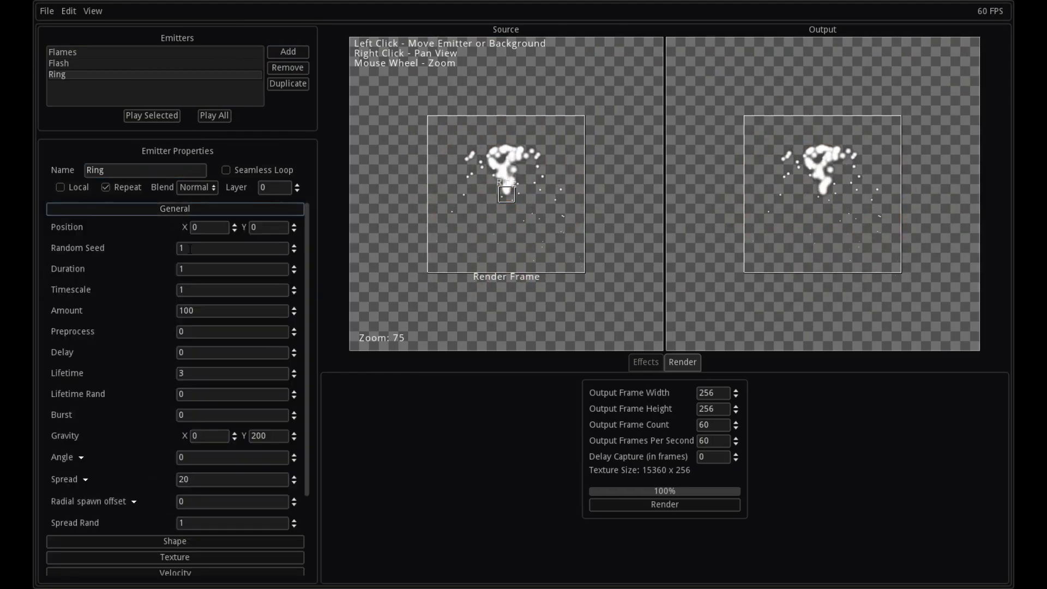
double_click(264, 436)
text(0)
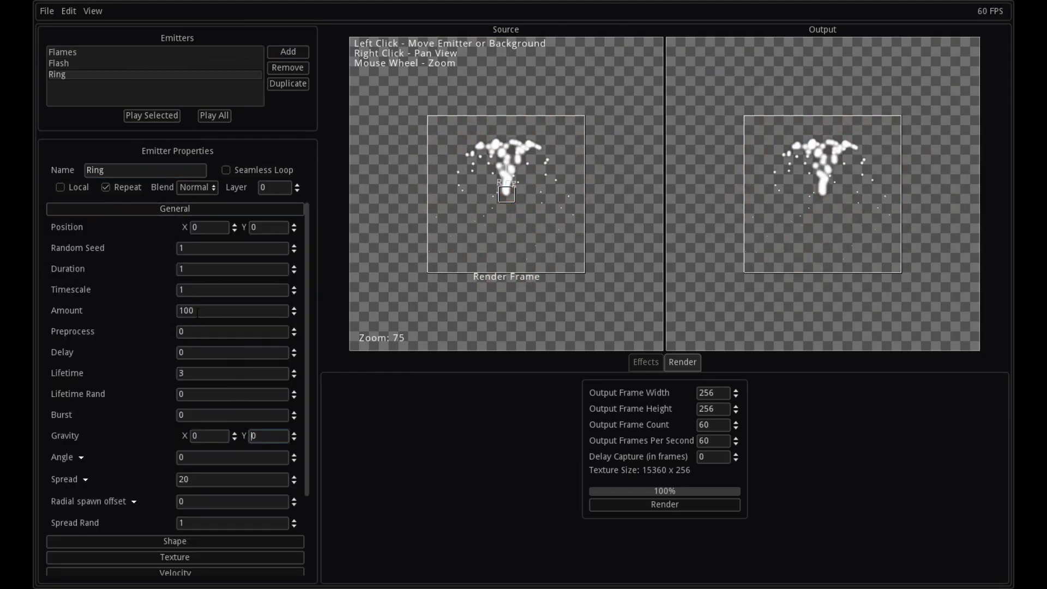
double_click(198, 311)
text(10)
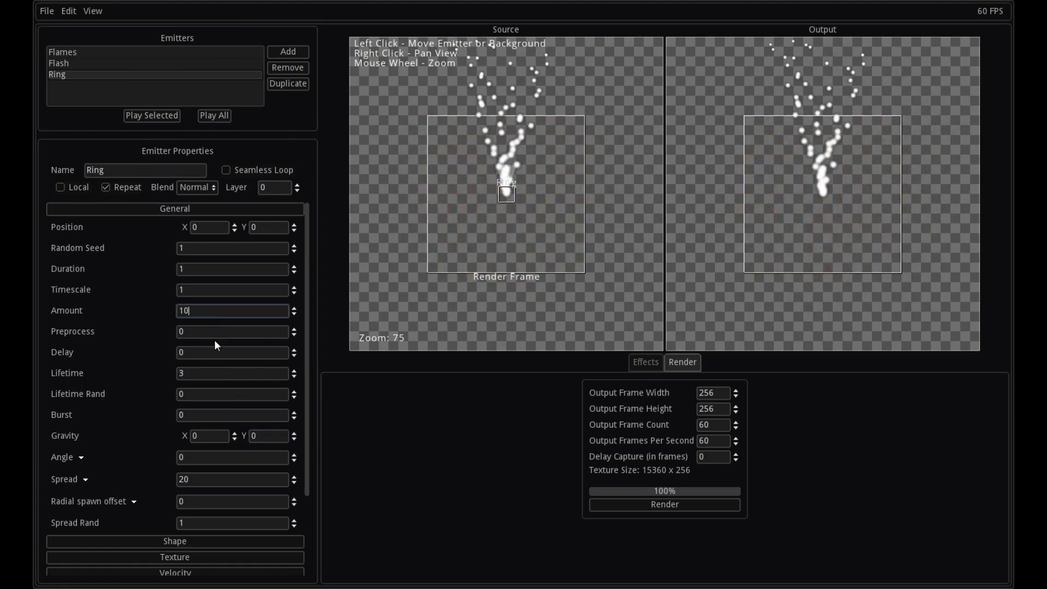
double_click(191, 415)
text(1)
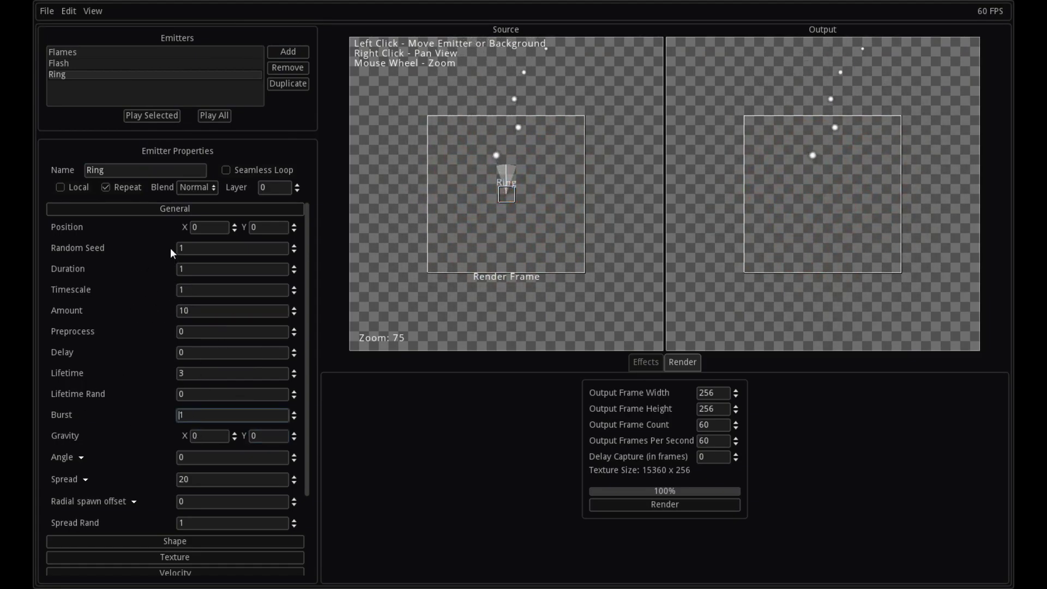
click(175, 208)
Step: Give Ring the ring texture and flatten its size curve at full size
click(176, 257)
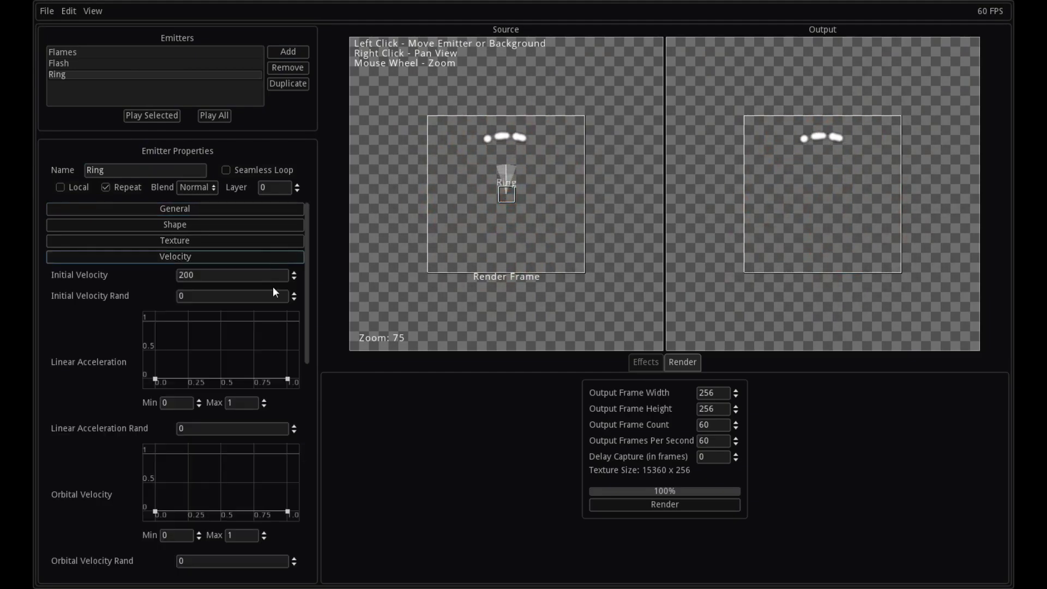
click(175, 256)
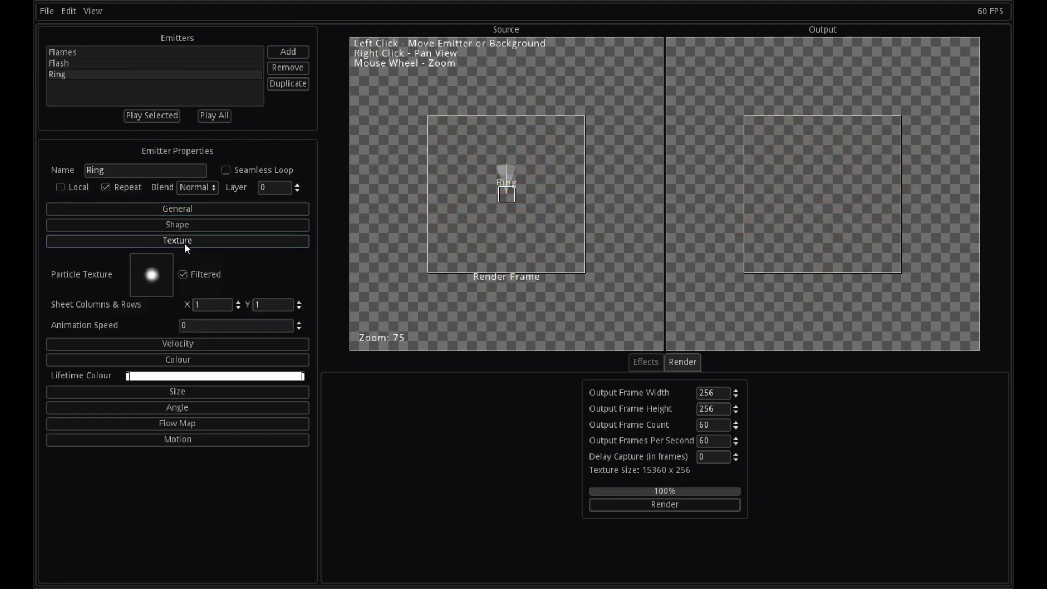
click(165, 272)
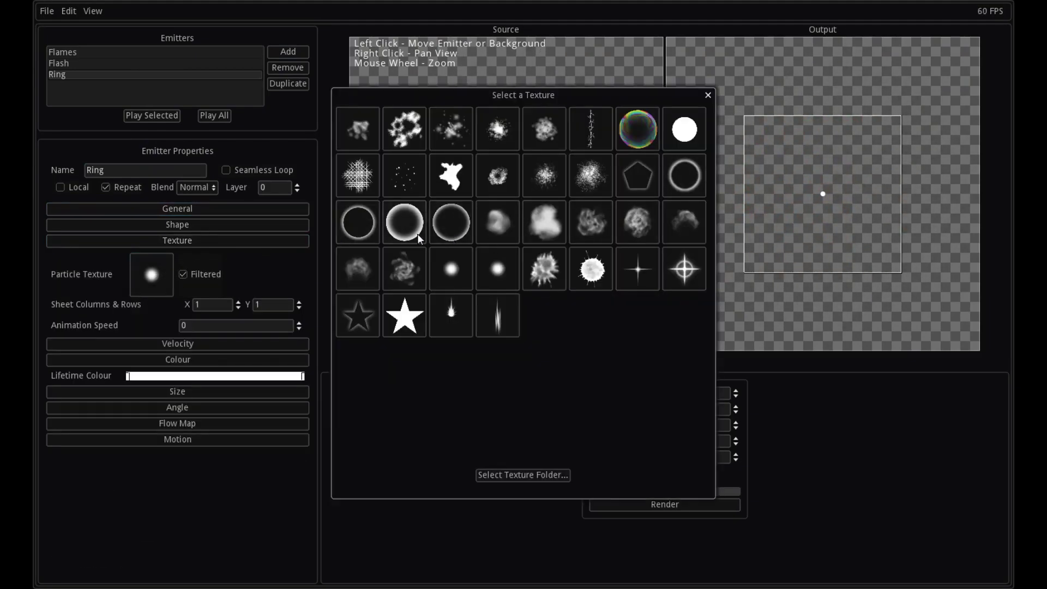
click(404, 224)
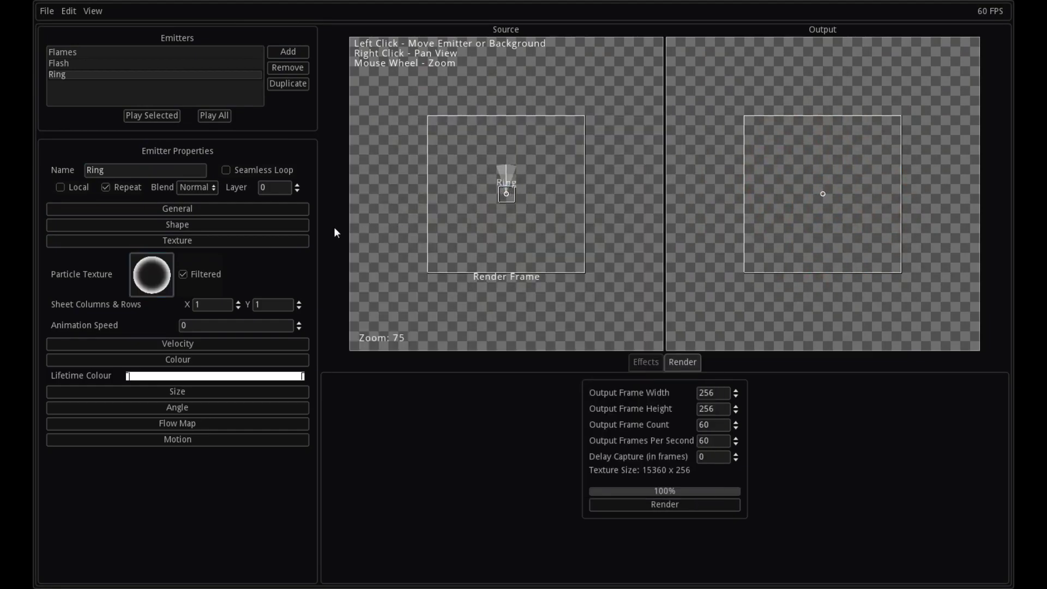
click(191, 392)
drag(293, 471, 292, 414)
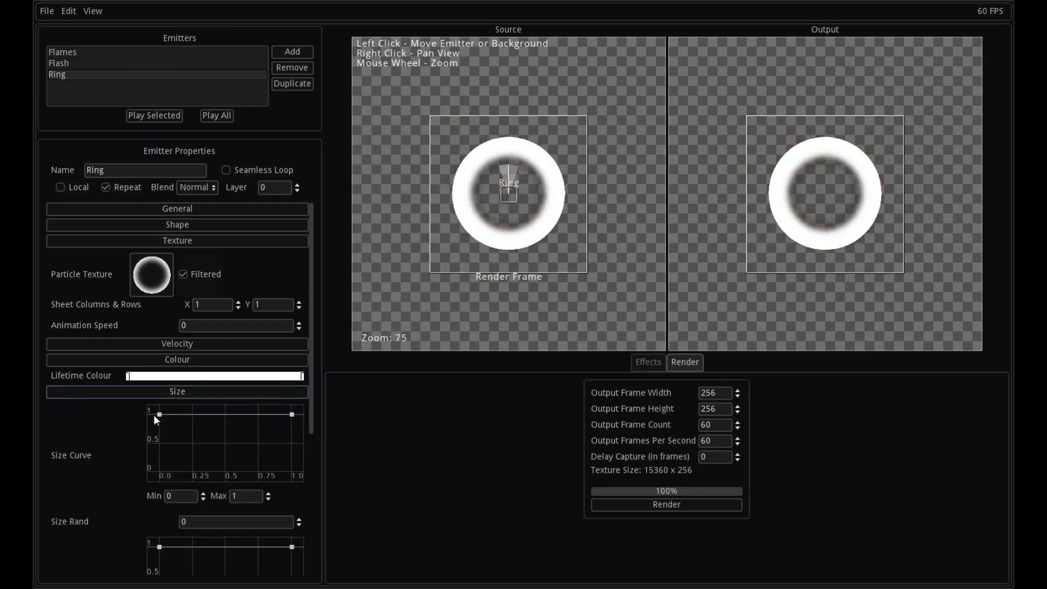
Step: Shape the Ring's Size curve to rise from 0 to the top, with Max set to 2
drag(159, 417, 160, 472)
double_click(245, 496)
text(2)
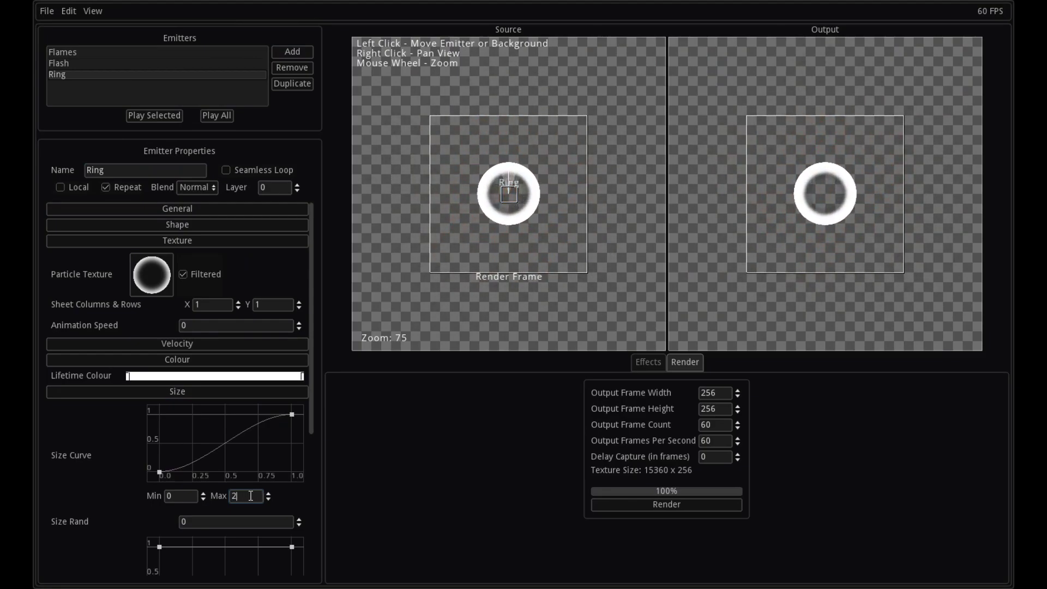
text(3)
key(BackSpace)
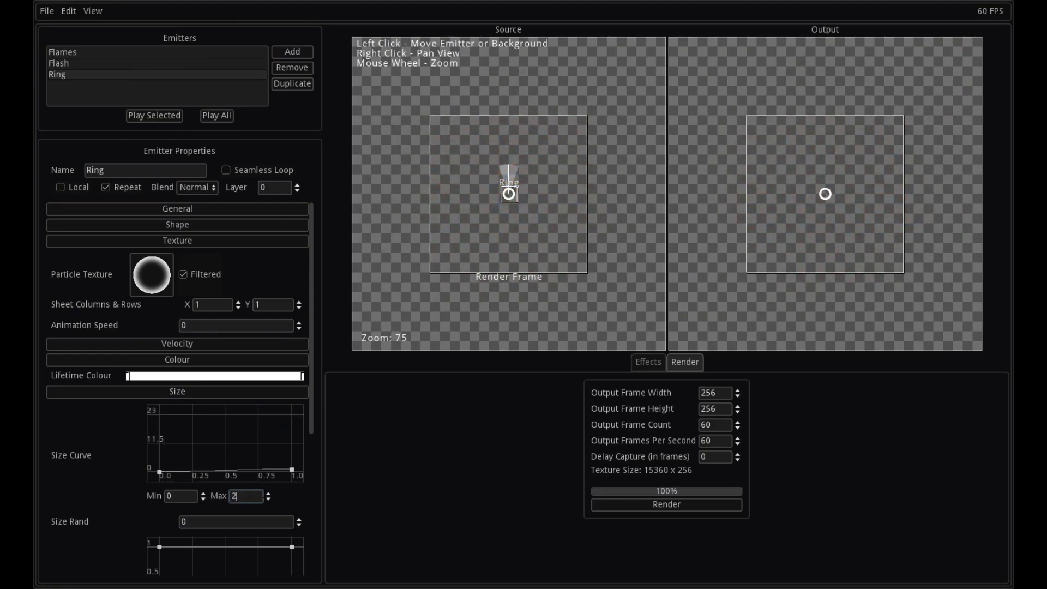
drag(291, 469, 292, 415)
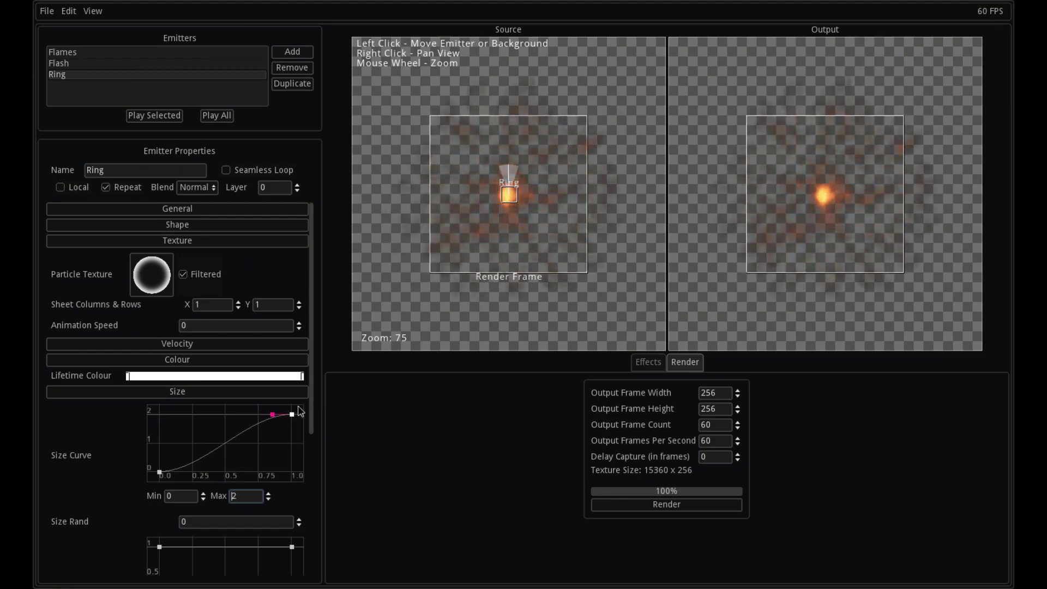
Step: Clear the Ring's Lifetime value in General and return to its colour ramp
click(150, 390)
click(168, 210)
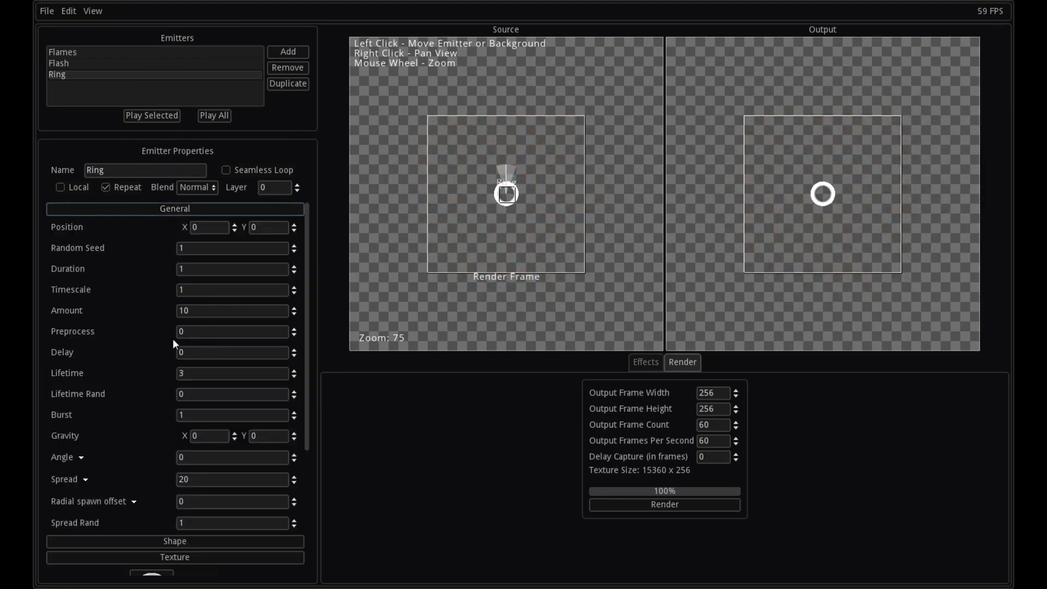
click(181, 373)
key(BackSpace)
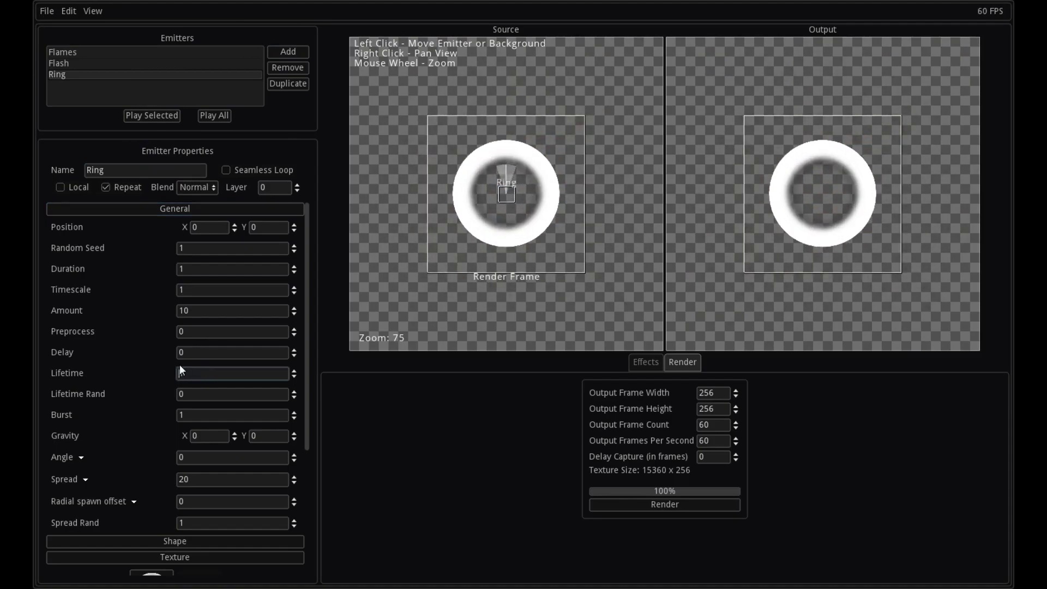
text(1)
click(152, 208)
click(150, 241)
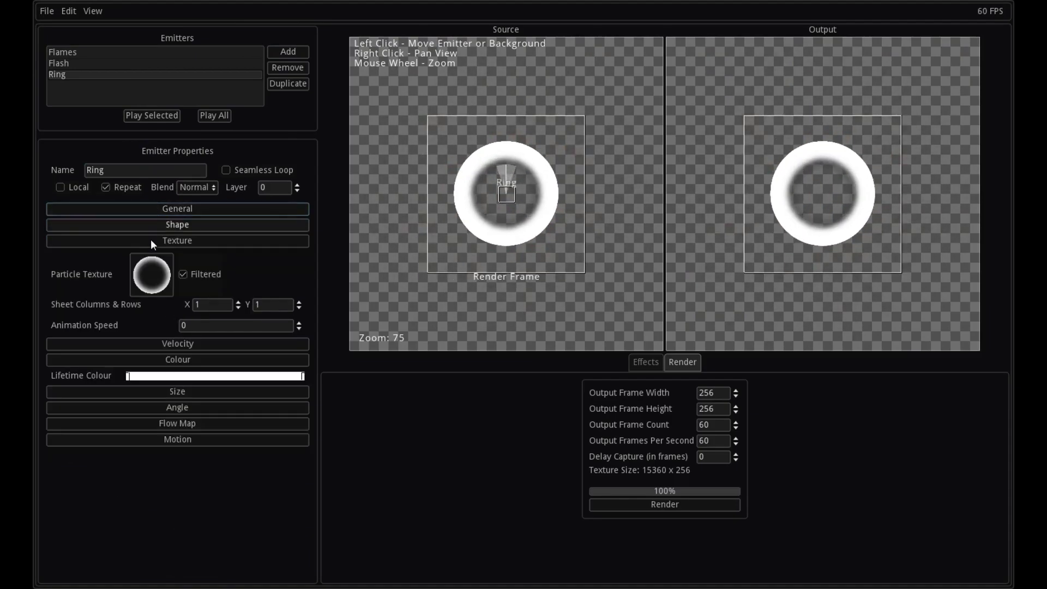
click(228, 360)
click(257, 359)
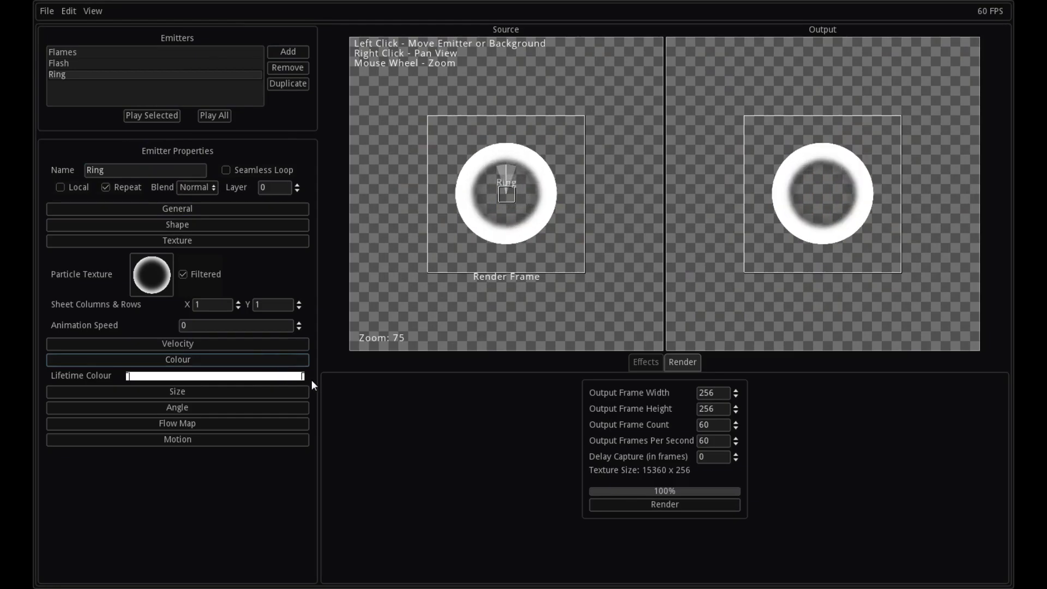
Step: Move the Ring's end colour stop earlier and make it a transparent dark crimson
drag(302, 378, 268, 380)
double_click(268, 377)
drag(542, 385, 443, 384)
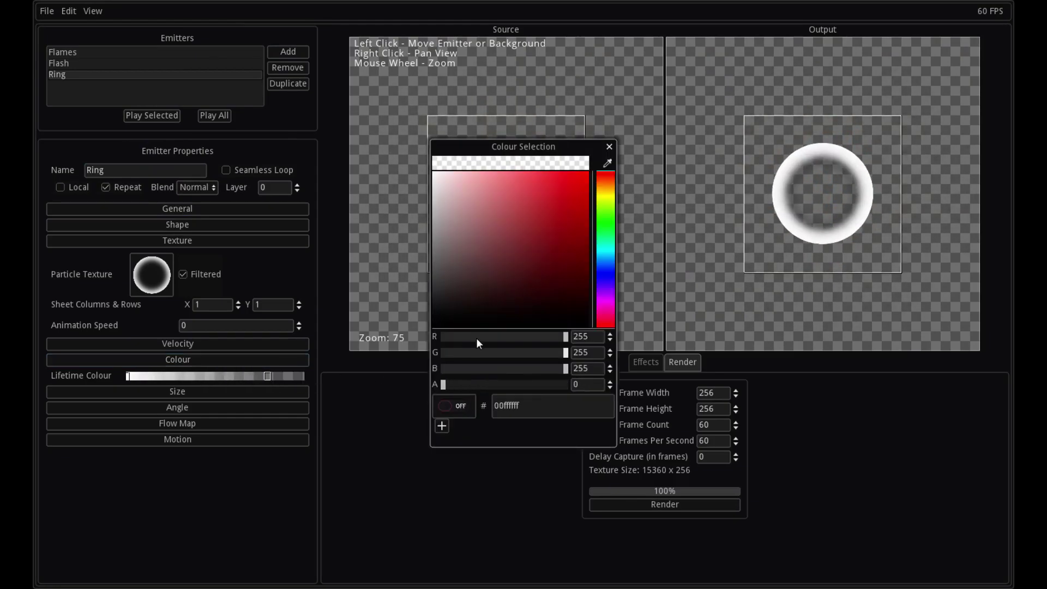
drag(578, 299, 611, 302)
click(610, 325)
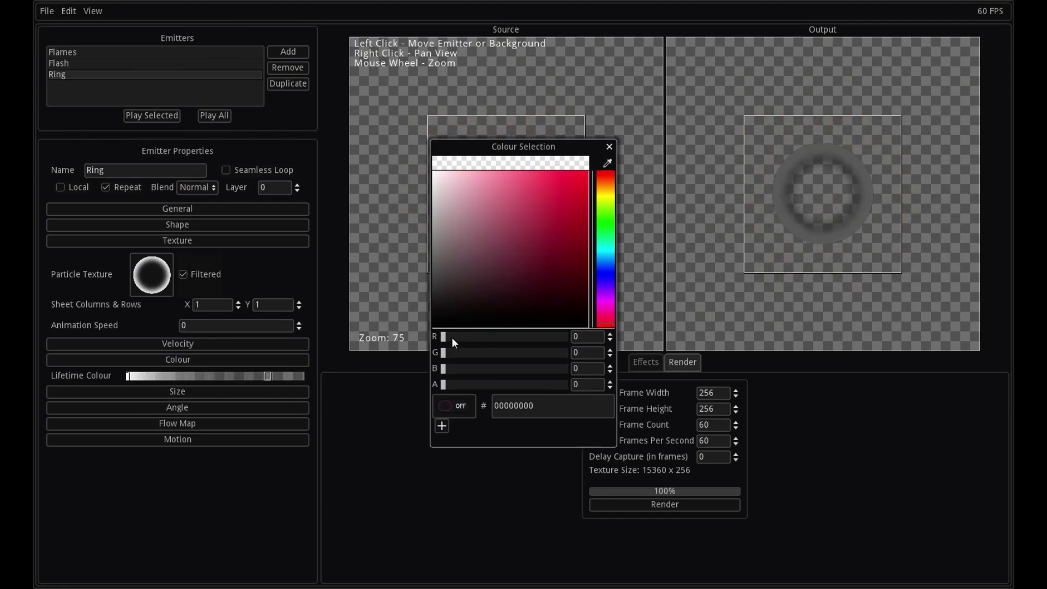
Step: Set the Ring's first gradient stop to a fiery orange-red
double_click(128, 377)
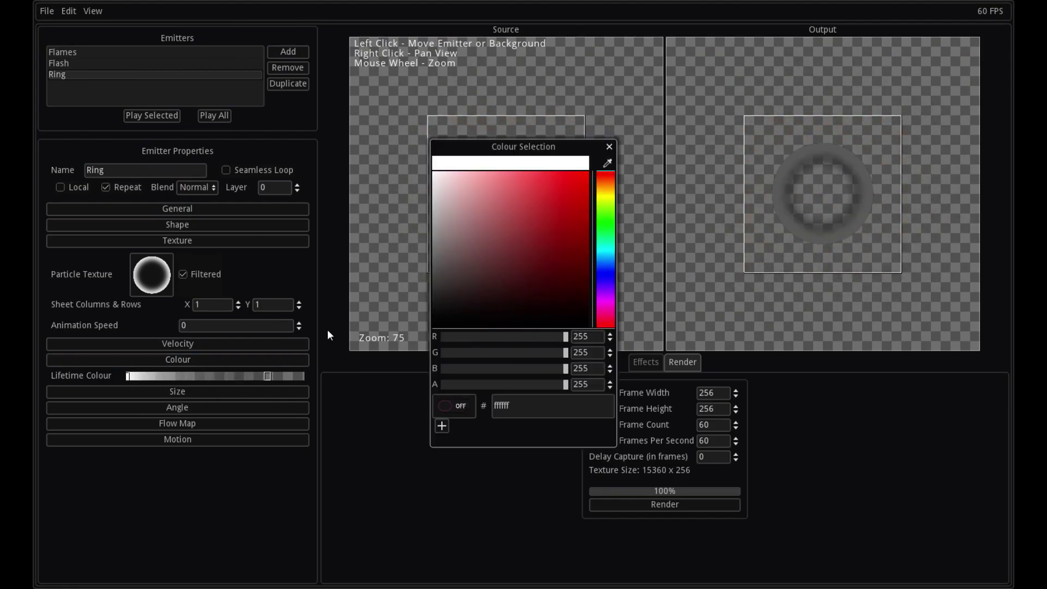
click(605, 186)
mouse_move(605, 189)
mouse_down()
mouse_move(605, 178)
mouse_move(552, 199)
mouse_move(582, 188)
mouse_move(575, 192)
mouse_up()
click(578, 189)
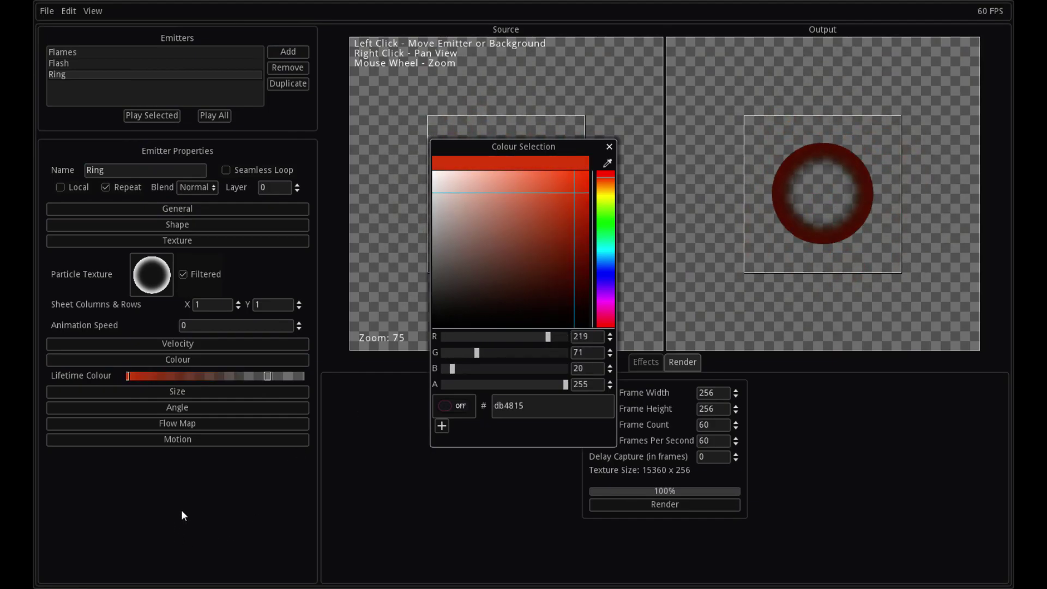
click(187, 476)
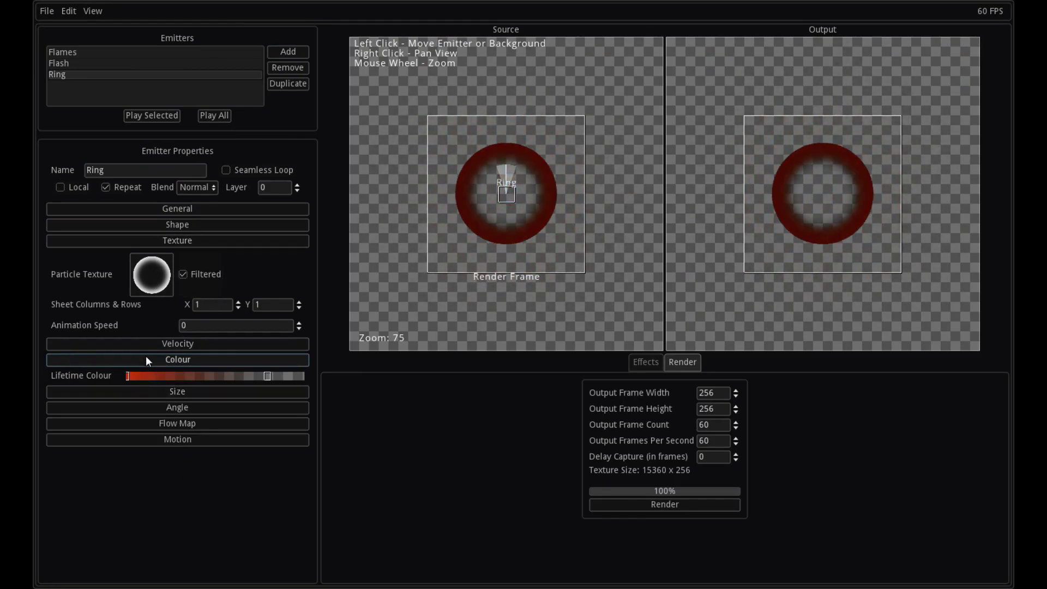
Step: Recolour the start stop yellow and set the Ring's Blend to Add
double_click(127, 379)
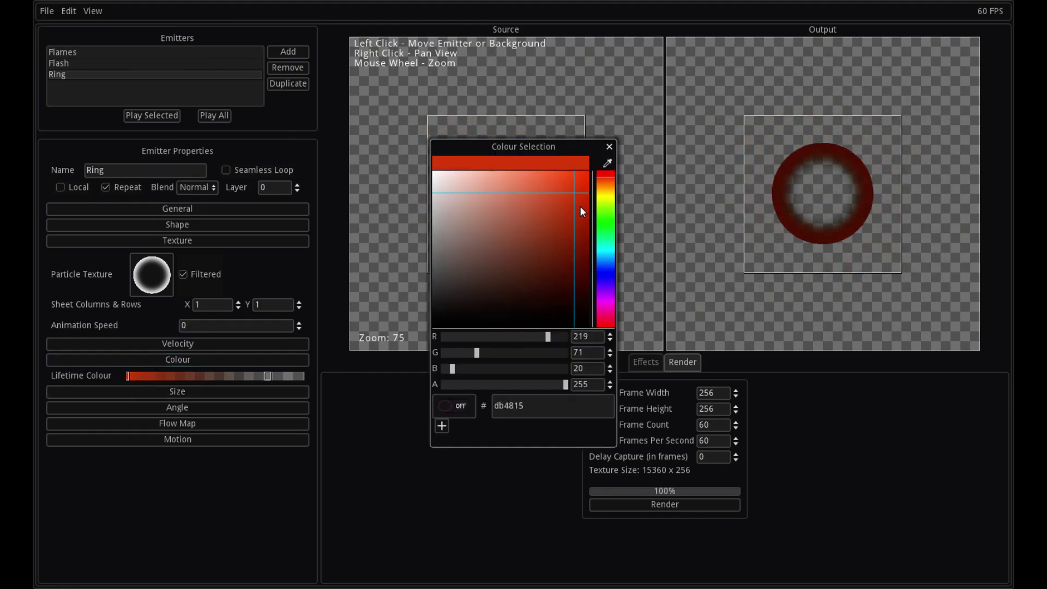
mouse_move(605, 174)
mouse_down()
mouse_move(606, 188)
mouse_move(501, 155)
mouse_move(522, 155)
mouse_up()
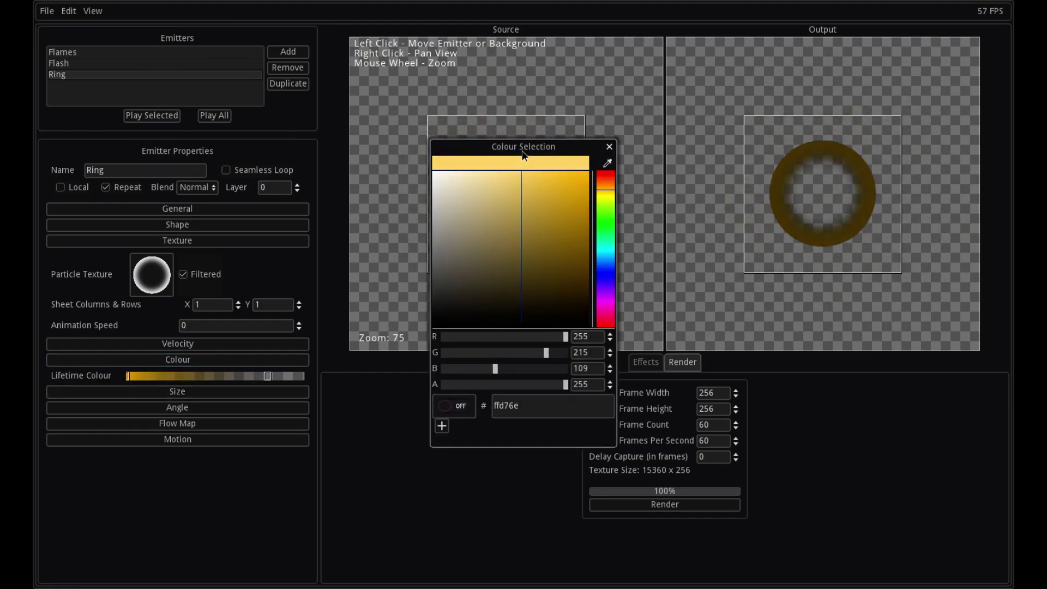
click(172, 484)
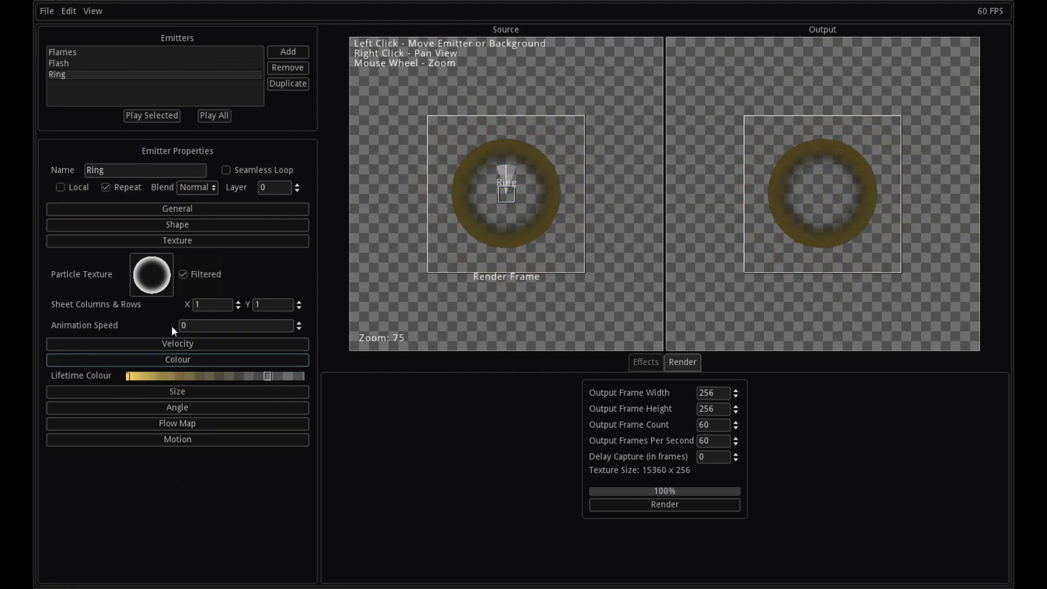
click(182, 190)
click(188, 211)
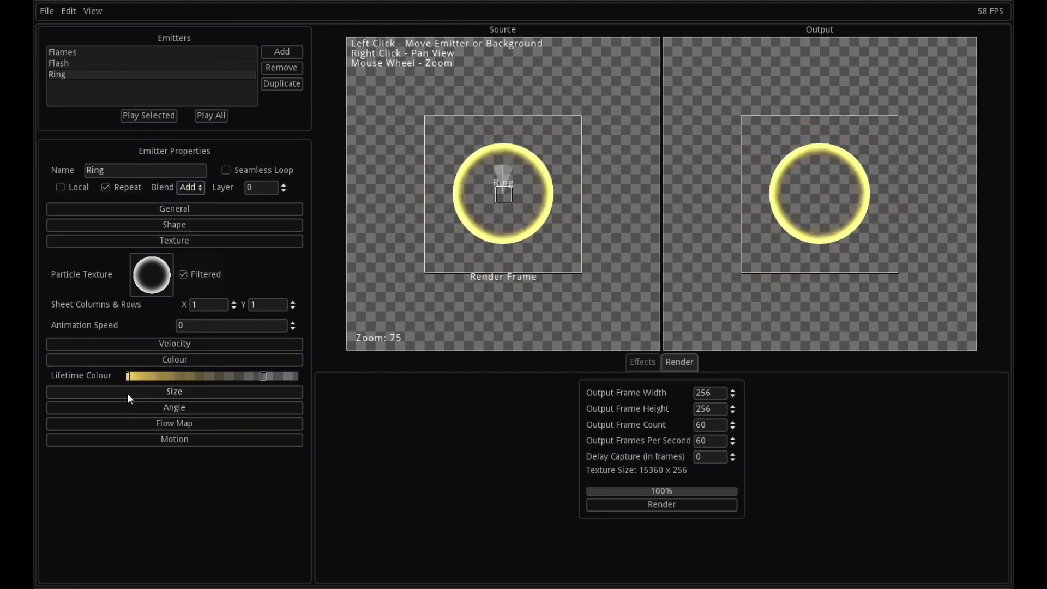
Step: Shift the start stop to orange and fine-tune the Lifetime Colour stop positions
click(127, 377)
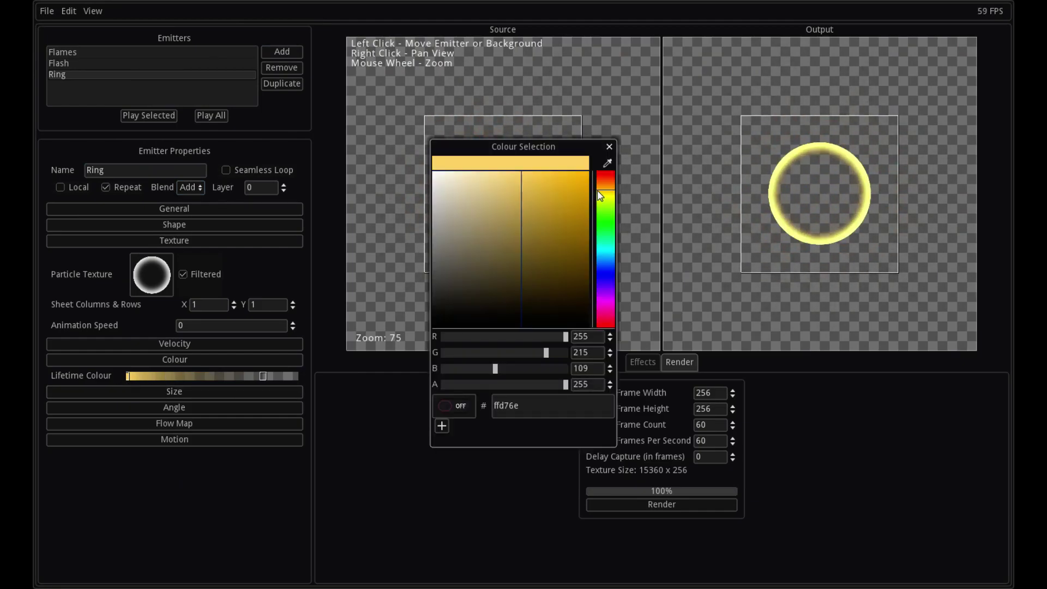
mouse_move(600, 195)
mouse_down()
mouse_move(600, 184)
mouse_move(564, 185)
mouse_up()
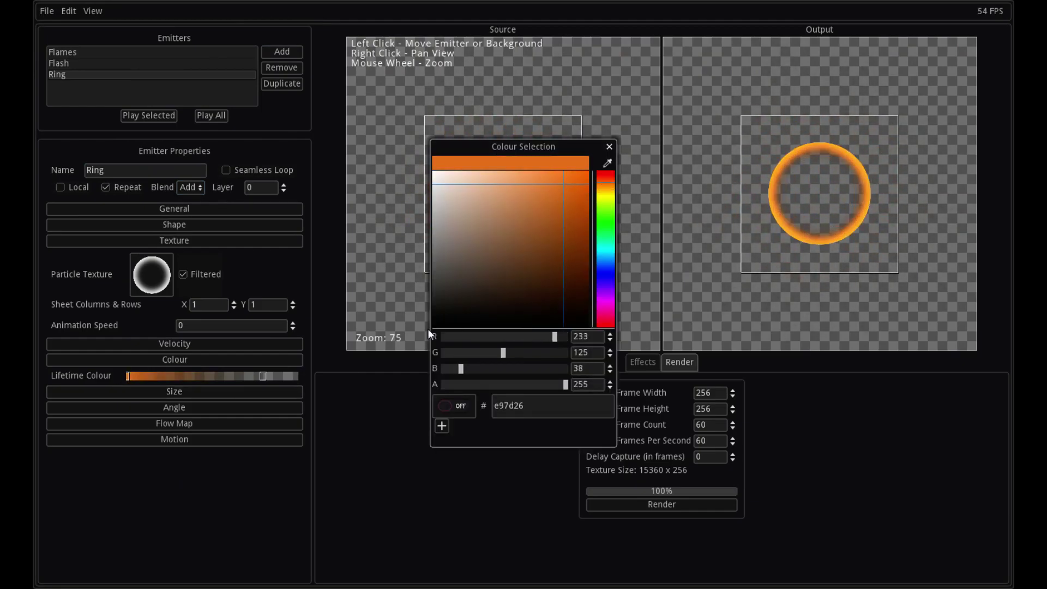
click(327, 420)
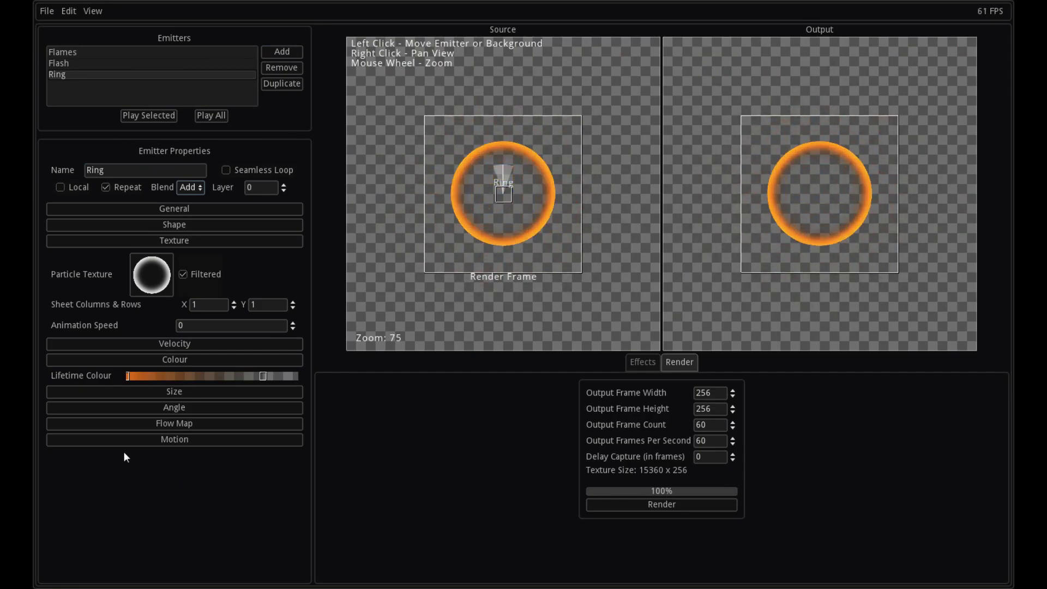
mouse_move(127, 376)
mouse_down()
mouse_move(152, 376)
mouse_move(142, 376)
mouse_up()
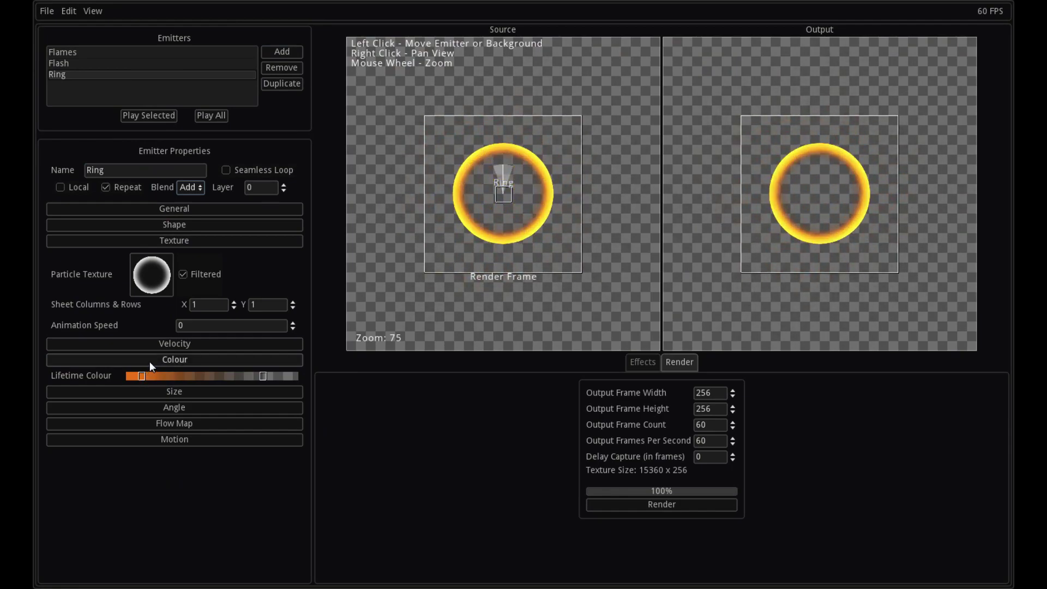
mouse_move(263, 376)
mouse_down()
mouse_move(239, 376)
mouse_move(250, 376)
mouse_up()
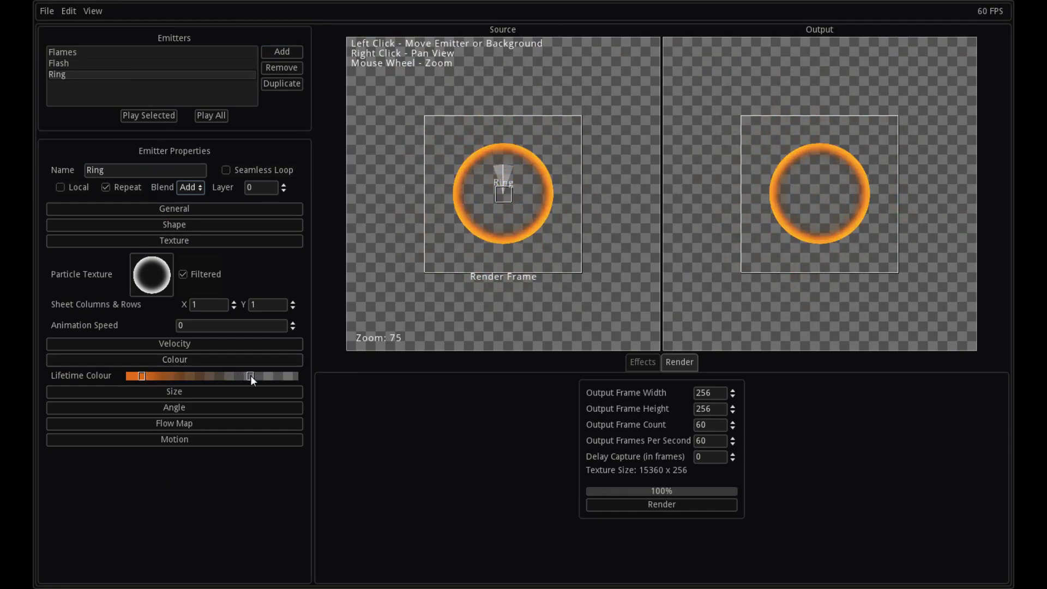
click(179, 360)
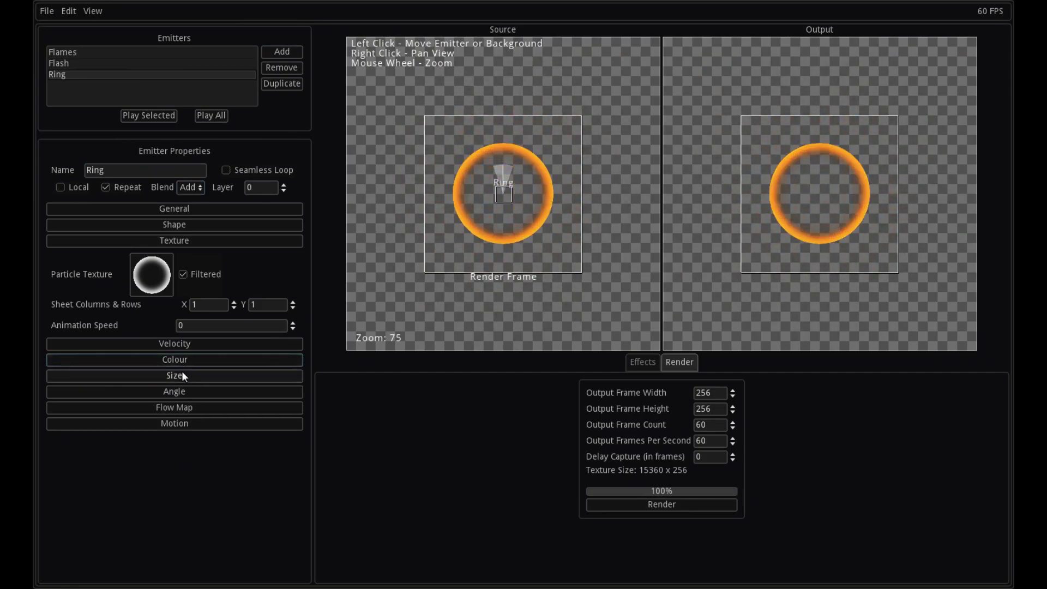
click(183, 358)
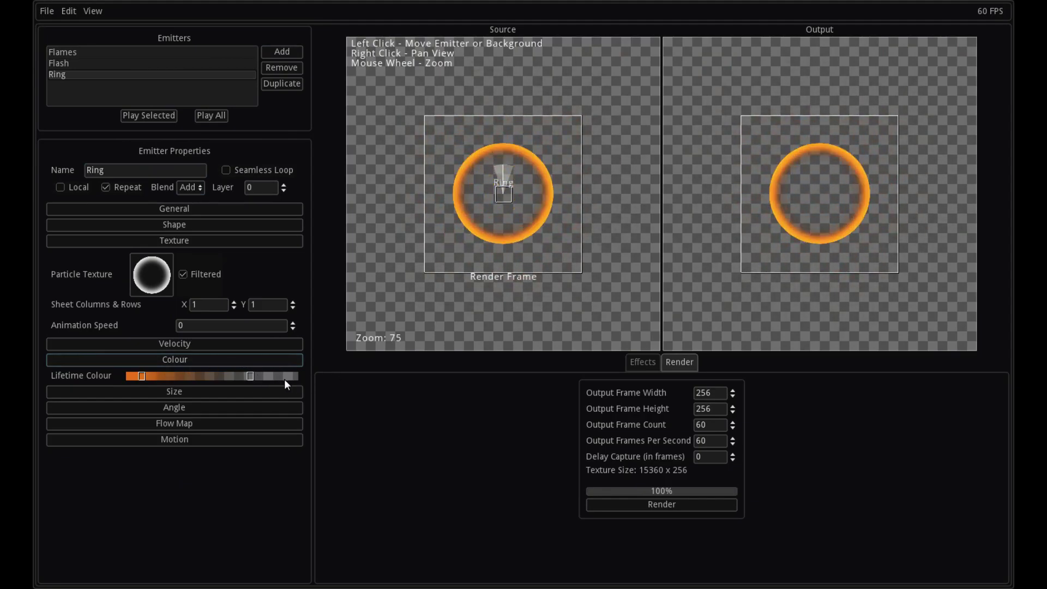
drag(141, 376, 134, 376)
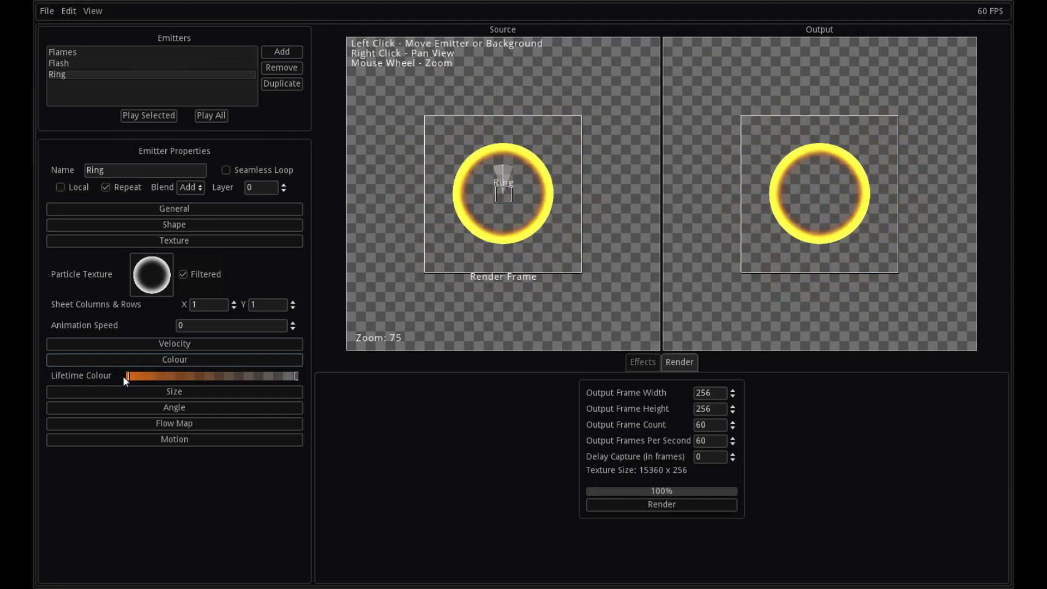
Step: Set the Ring's Lifetime to 1 and Timescale to 2, and disable Repeat
click(137, 358)
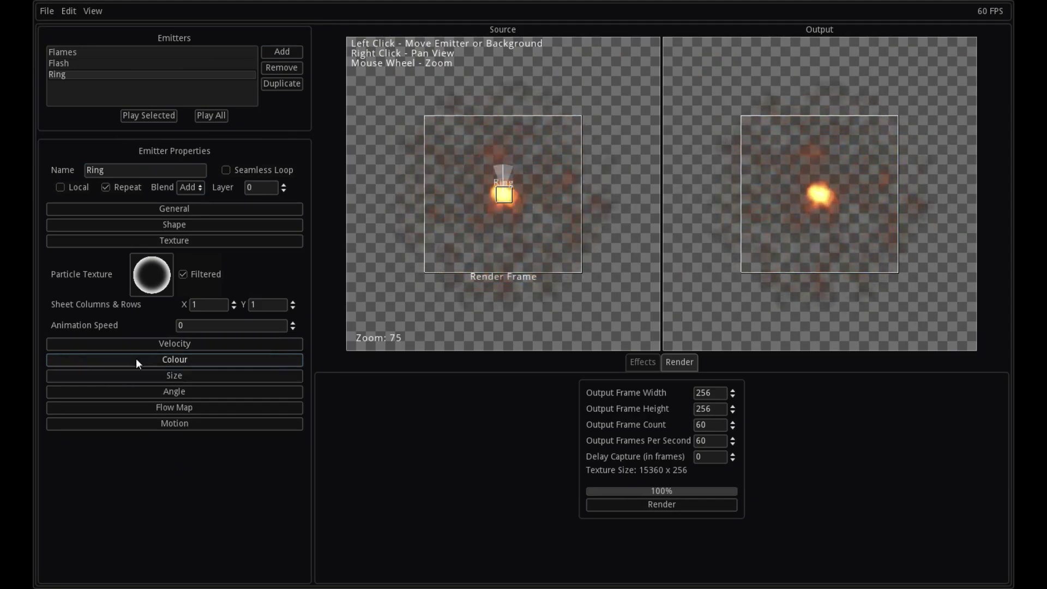
click(147, 209)
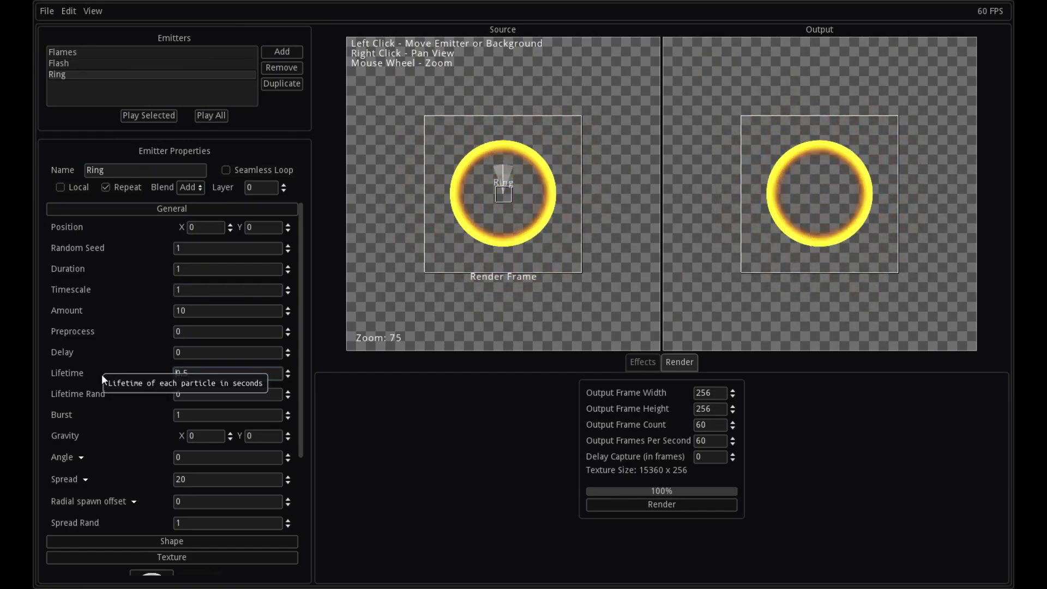
click(195, 376)
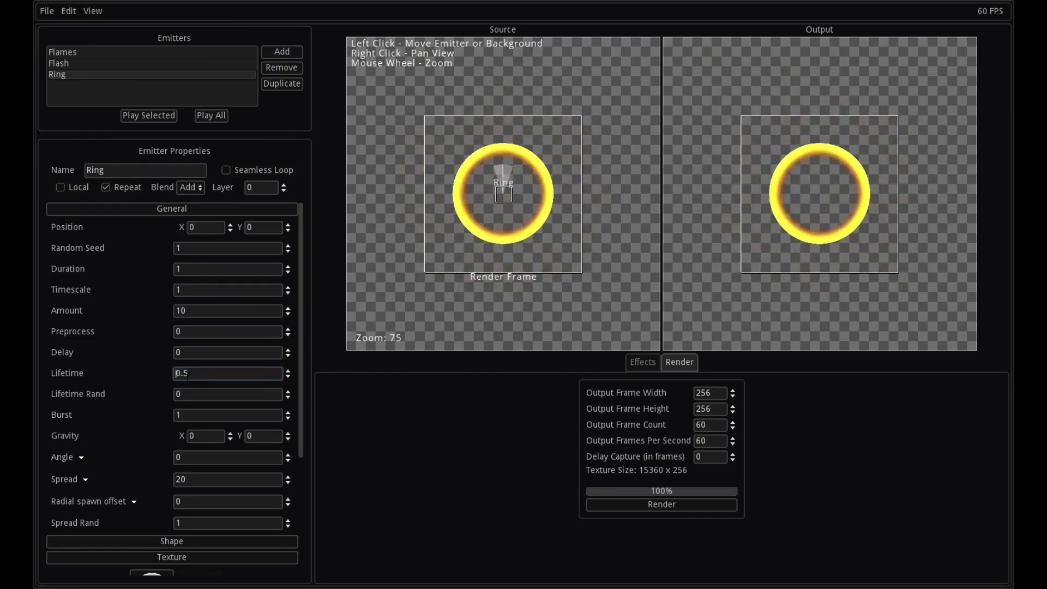
text(1)
double_click(199, 288)
text(2)
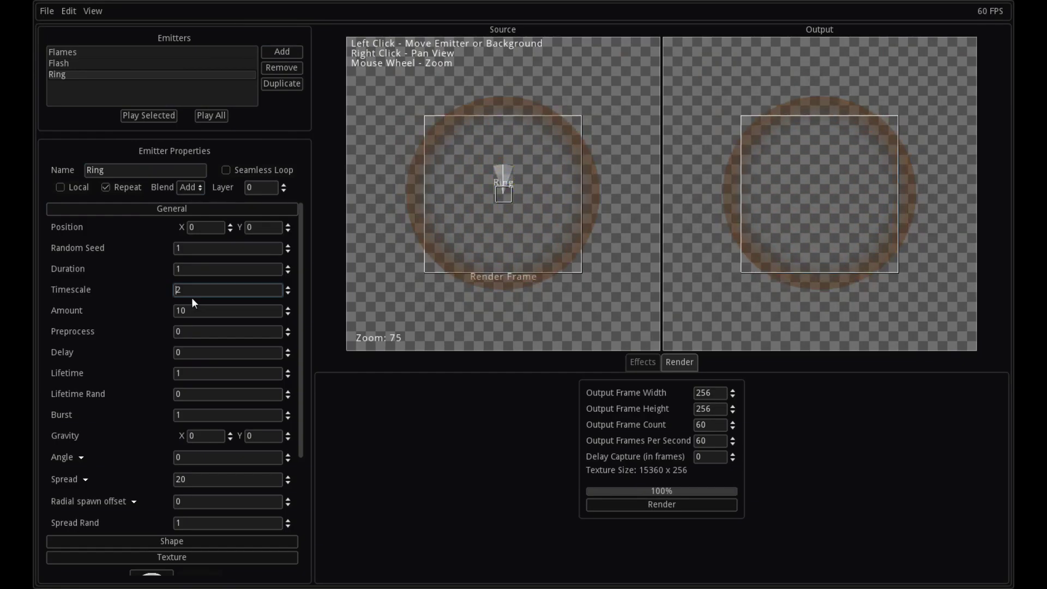
click(136, 210)
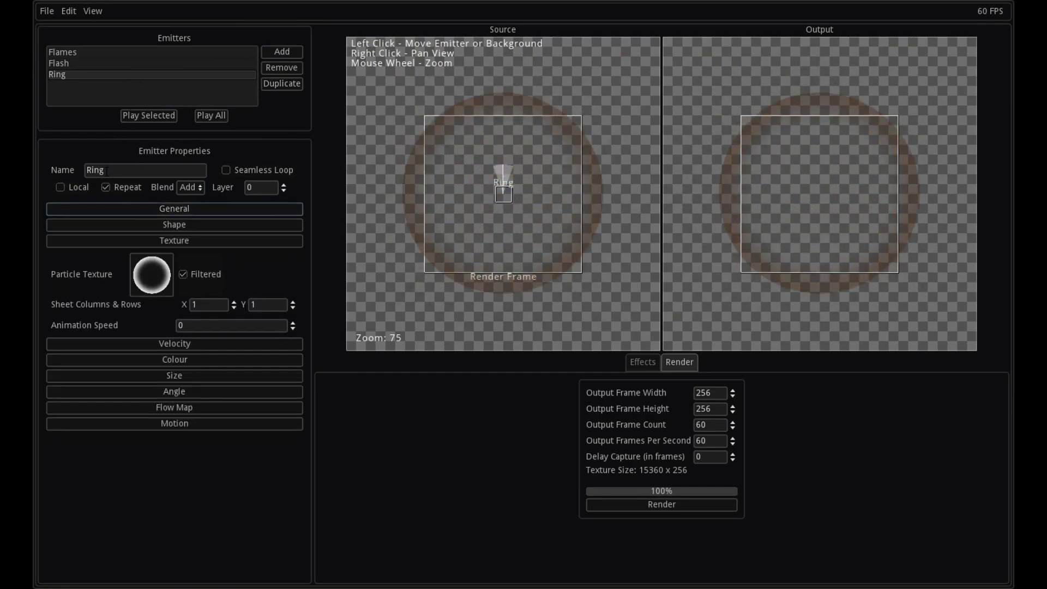
click(106, 187)
Step: Add a new emitter named Streaks using the streak texture
click(282, 51)
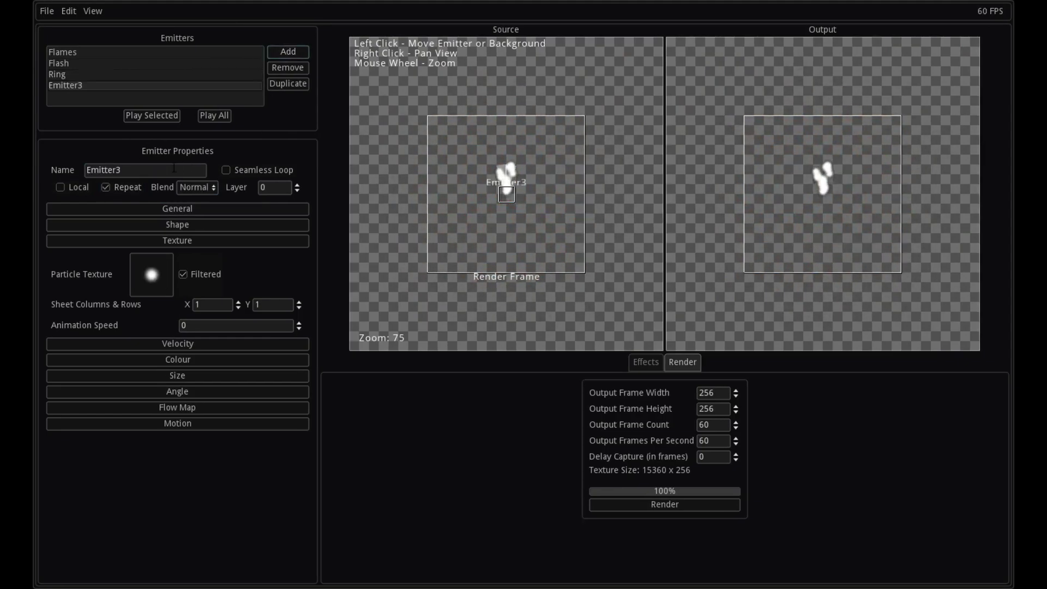
text(Streaks)
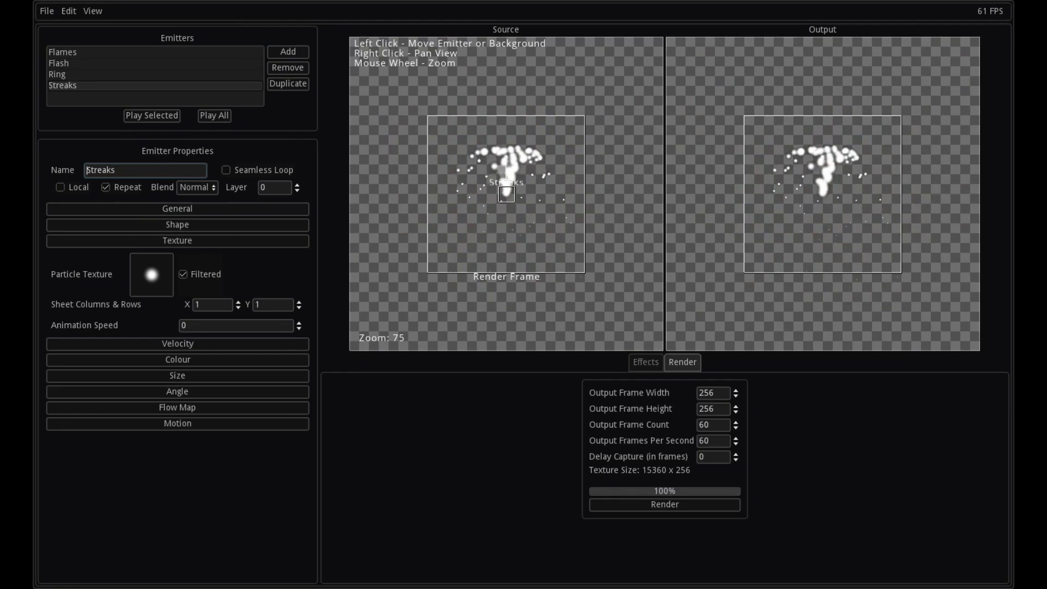
click(142, 257)
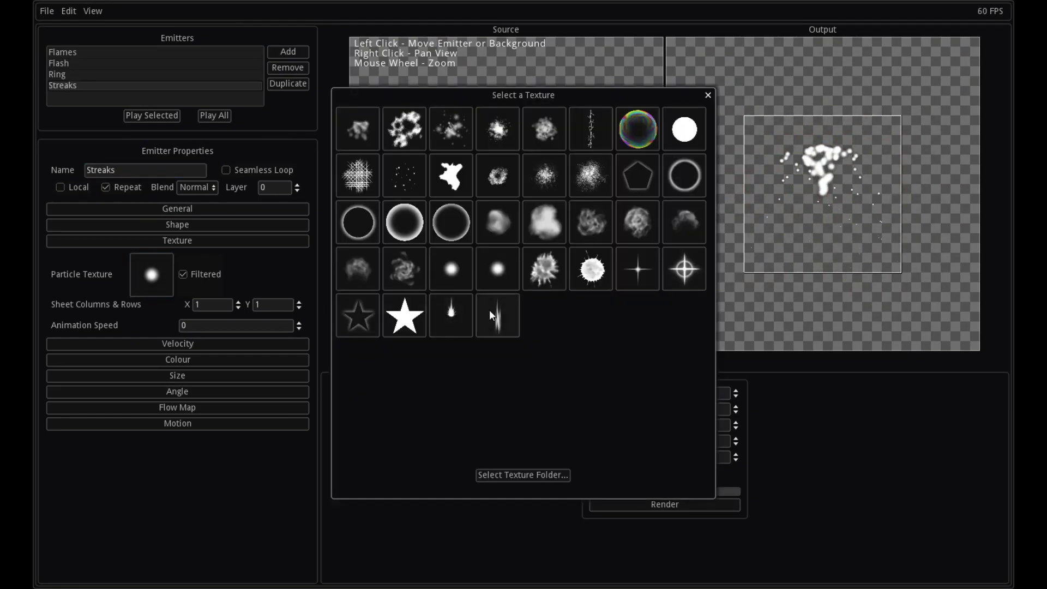
click(455, 312)
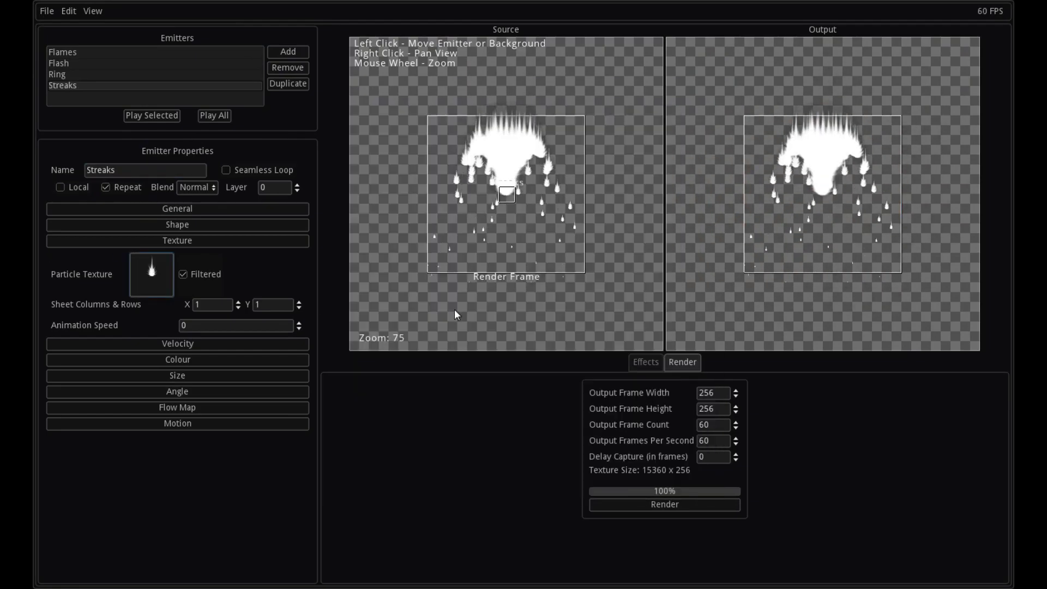
click(181, 241)
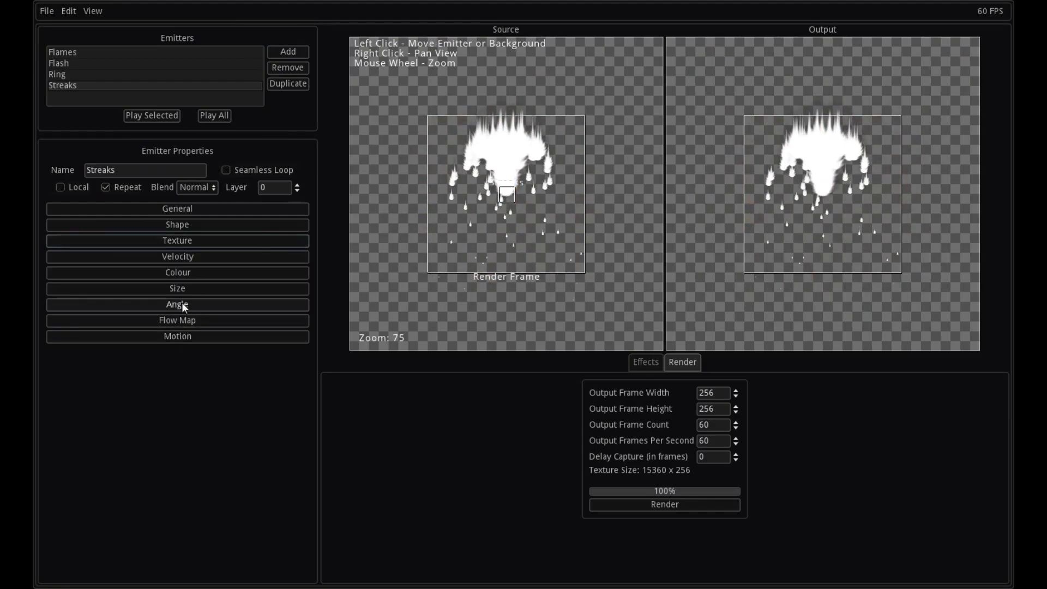
Step: Set the Streaks vertical gravity to 0 and Spread to 180
click(188, 207)
double_click(281, 434)
text(0)
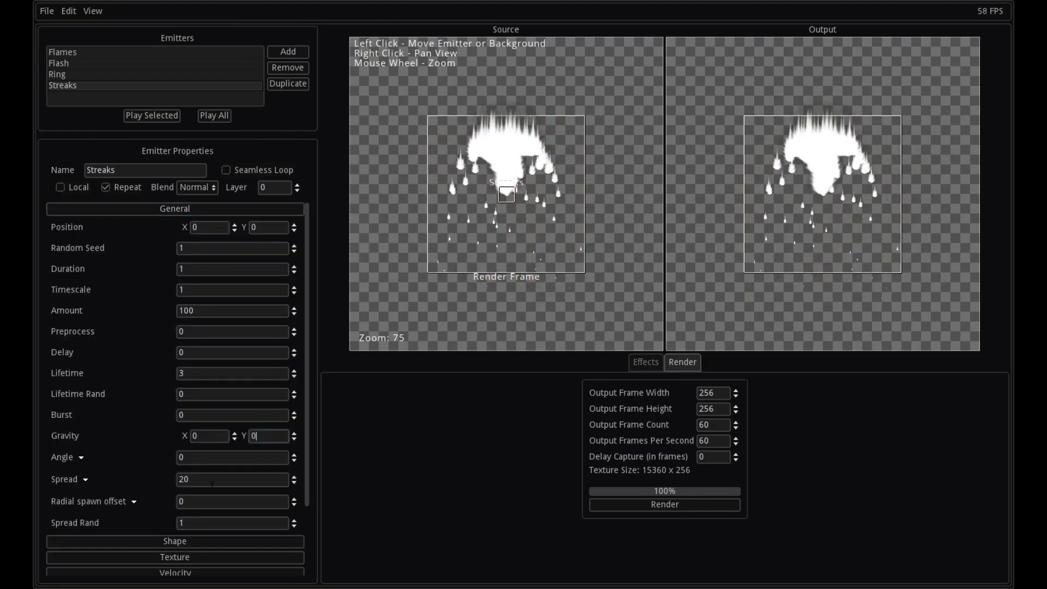
key(Tab)
key(Tab)
text(180)
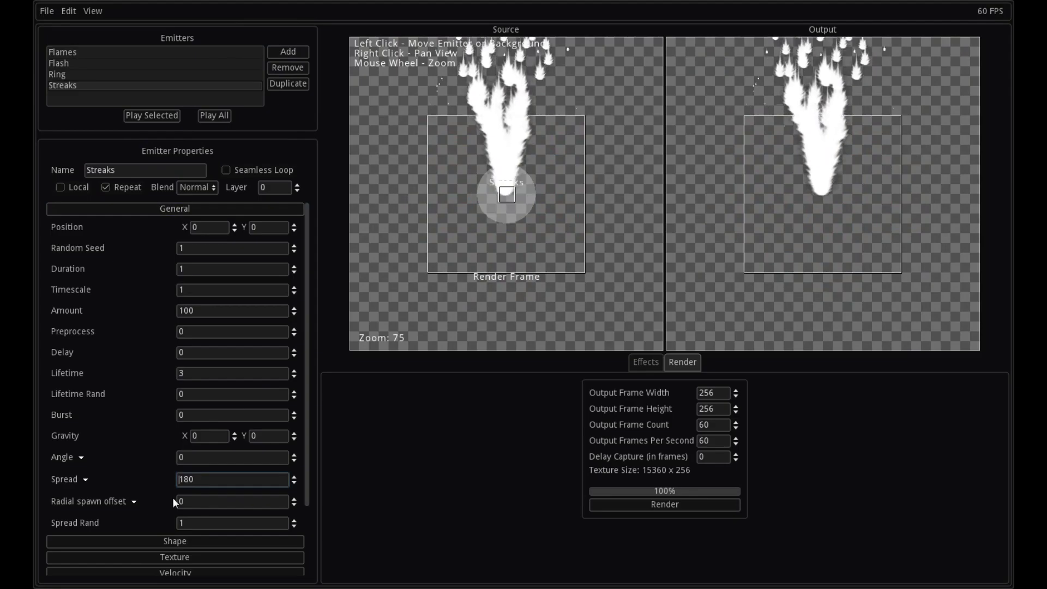
click(162, 206)
Step: Review the Streaks velocity, general and angle settings
click(194, 256)
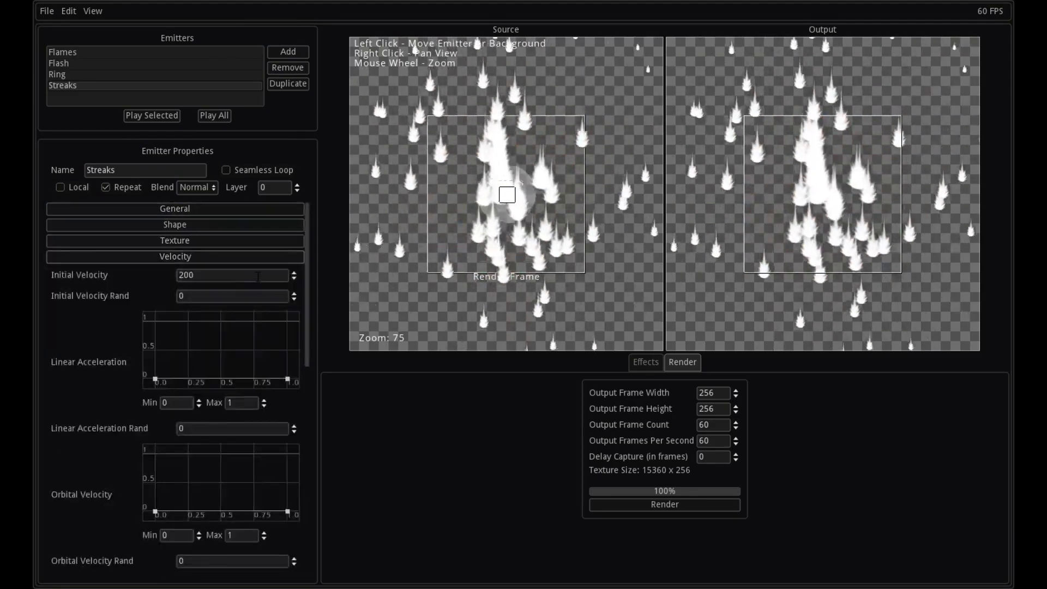
text(0)
click(194, 256)
click(192, 209)
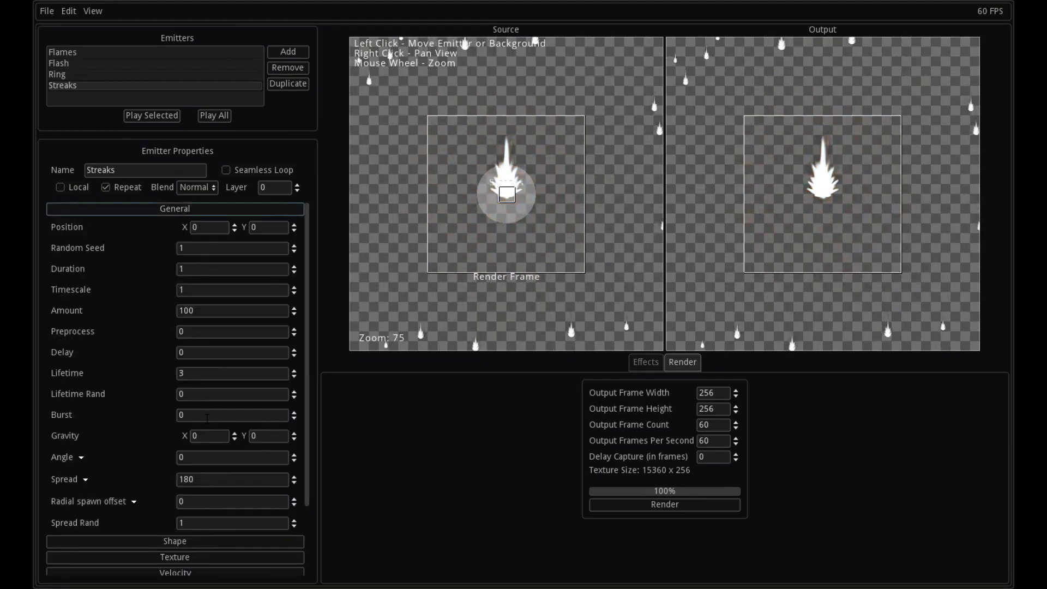
scroll(196, 415, up, 1)
click(186, 209)
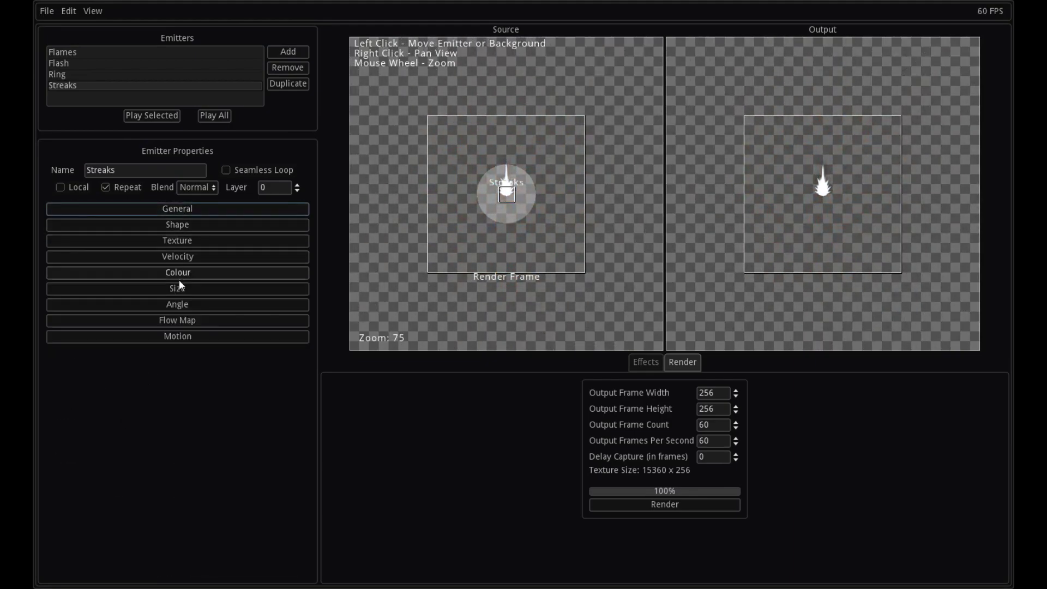
click(176, 304)
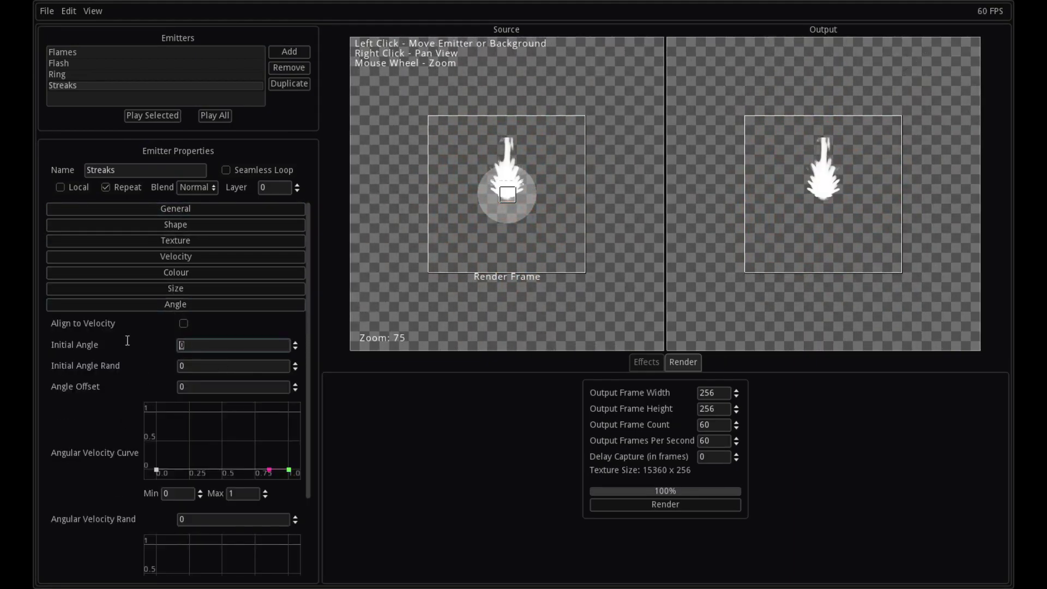
text(360)
click(187, 305)
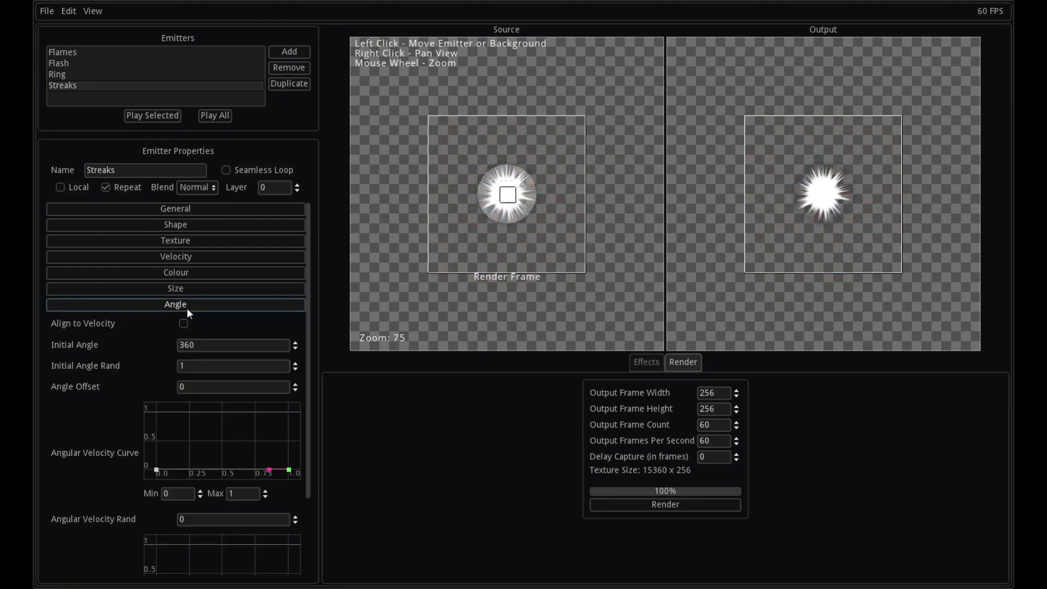
click(187, 306)
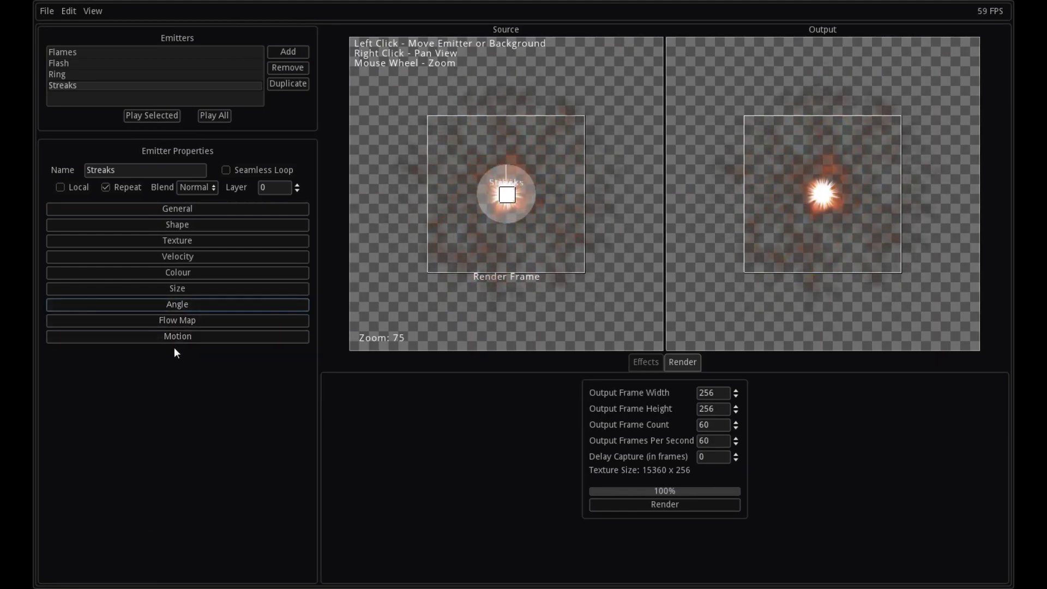
Step: Flip the Streaks Size Curve to rise and set General Lifetime to 1
click(185, 289)
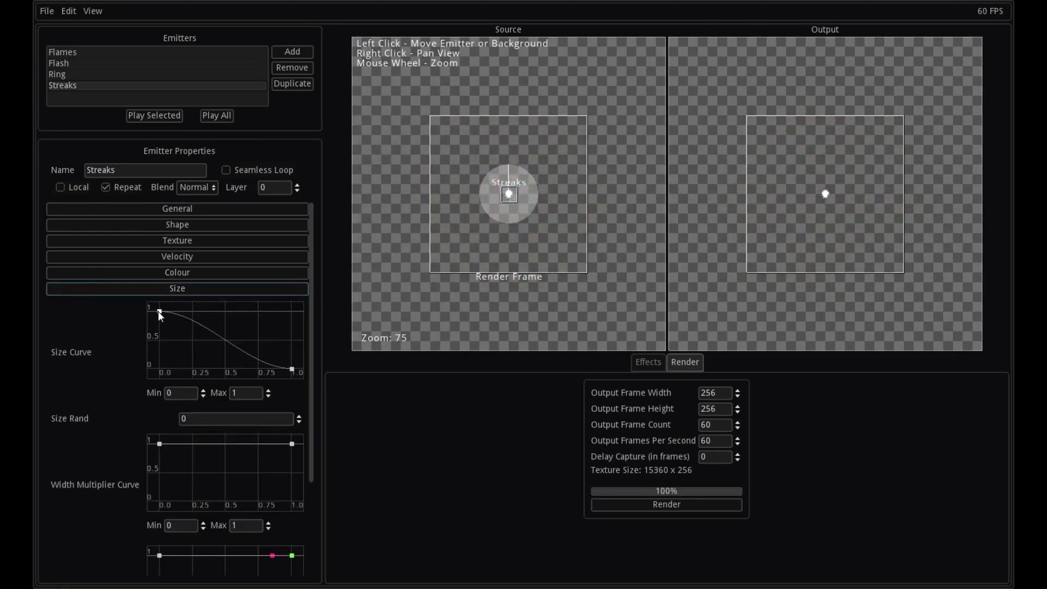
drag(160, 311, 159, 370)
drag(293, 369, 292, 312)
click(171, 209)
double_click(183, 373)
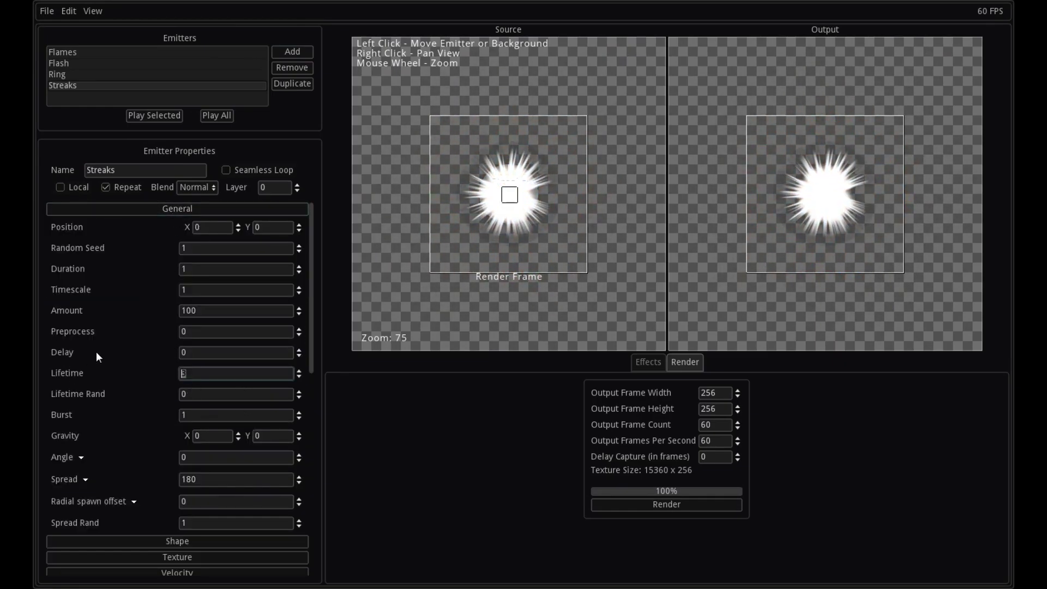
text(1)
double_click(183, 269)
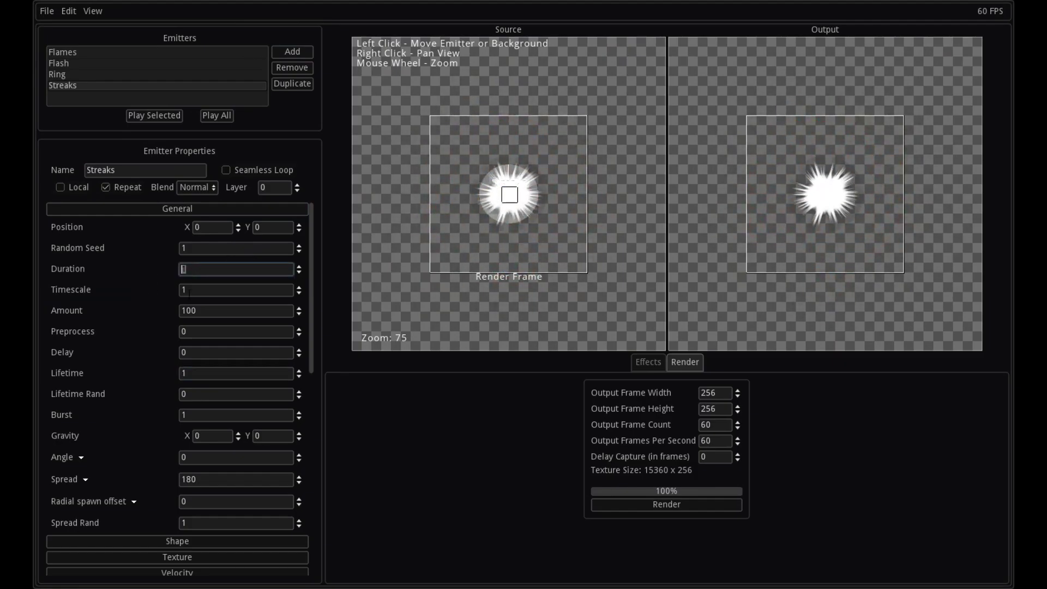
text(2)
Step: Make the Height Multiplier Curve rise from 0, with Max 10 and end near 4
click(176, 211)
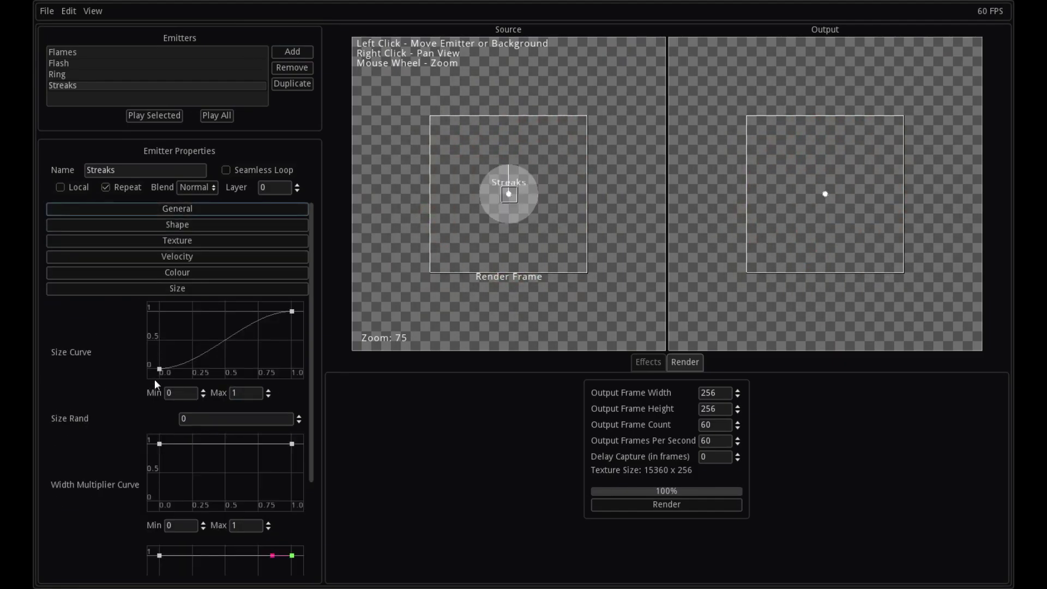
scroll(167, 490, down, 2)
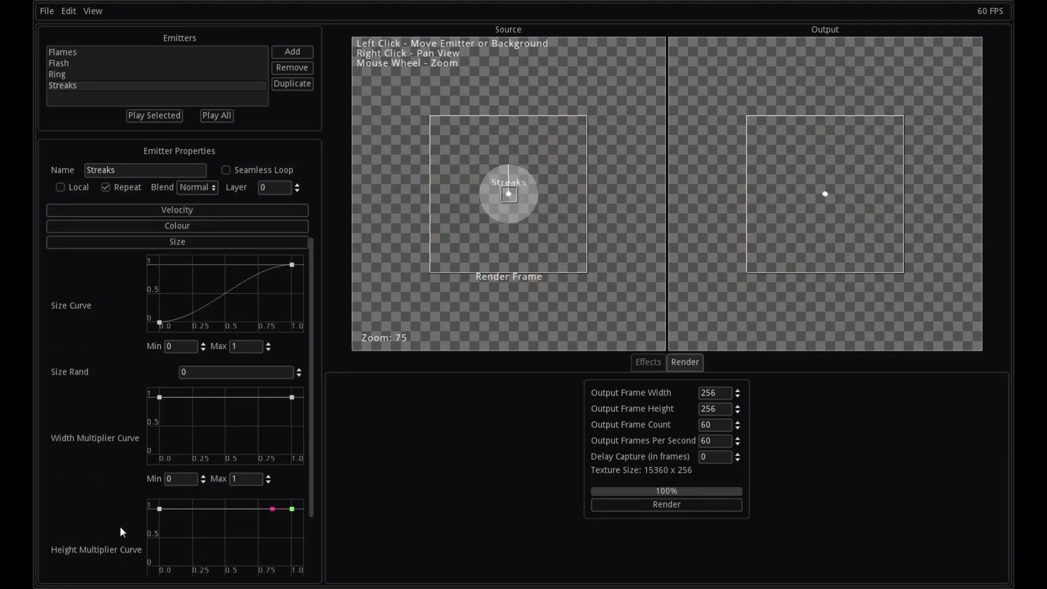
drag(163, 508, 150, 560)
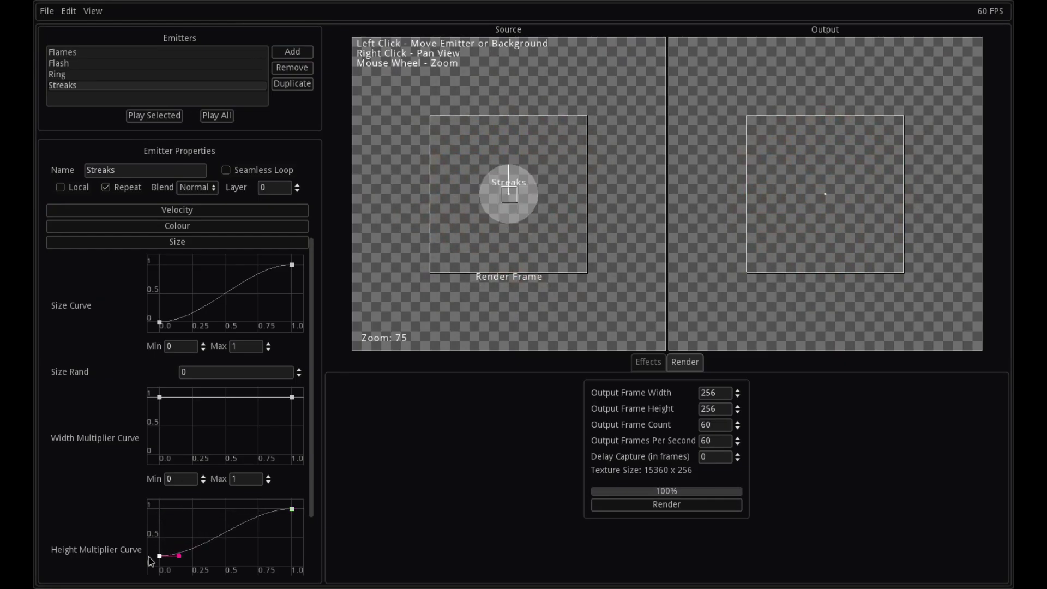
scroll(149, 502, down, 2)
scroll(149, 502, down, 1)
click(235, 513)
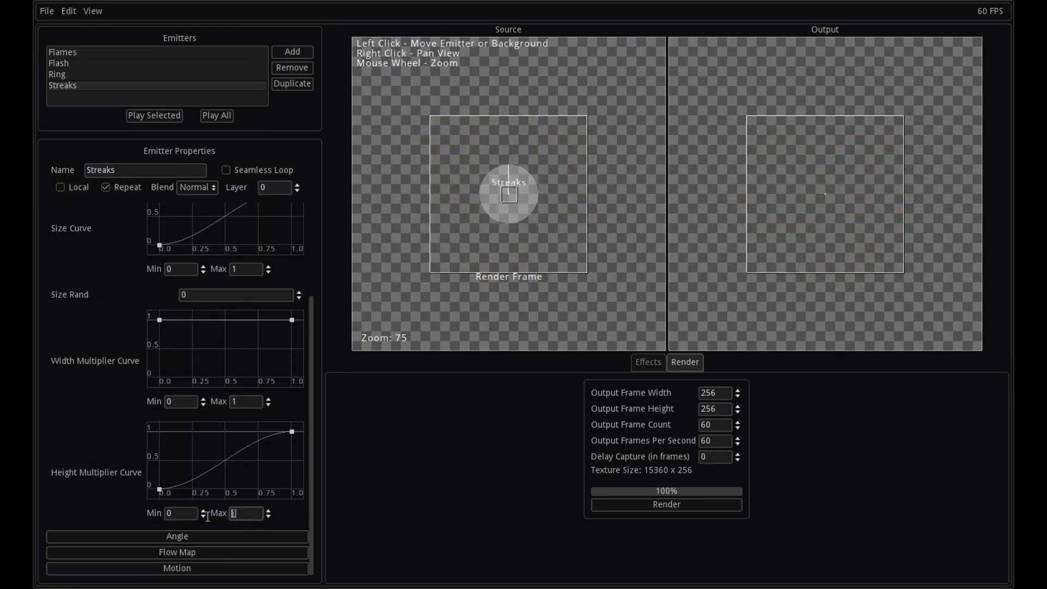
text(0)
drag(292, 432, 293, 482)
click(252, 513)
drag(292, 486, 294, 476)
click(187, 298)
text(1)
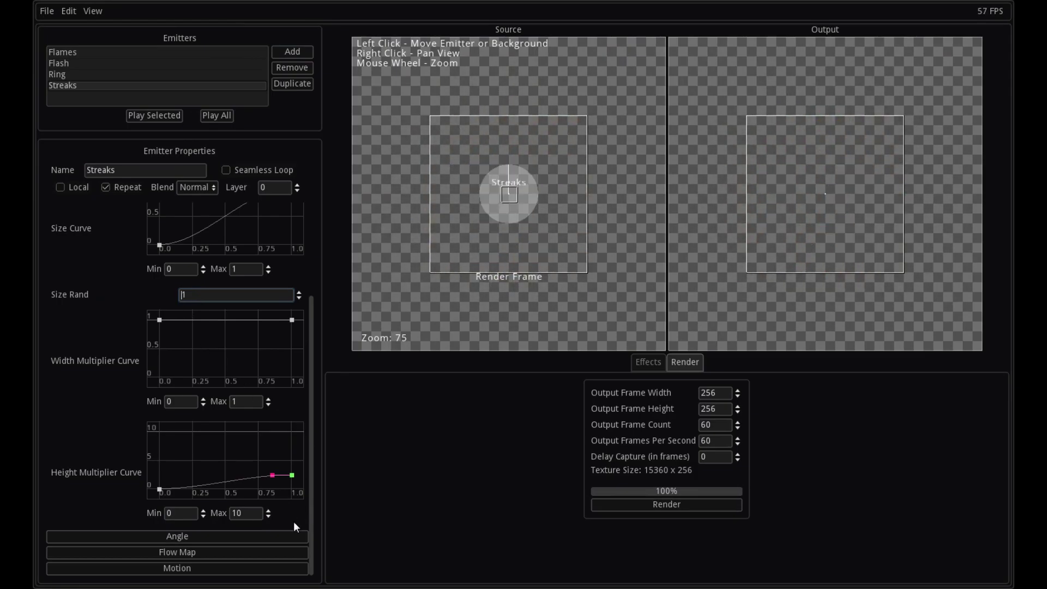
drag(294, 475, 298, 468)
Step: Set the Streaks Amount to 20 in General
scroll(90, 345, up, 5)
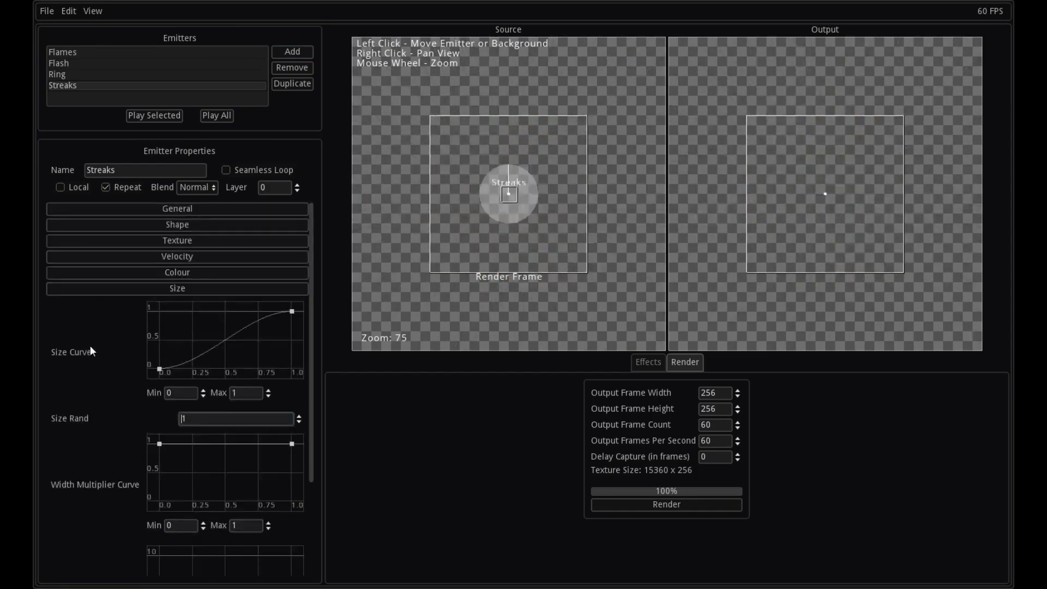
click(174, 209)
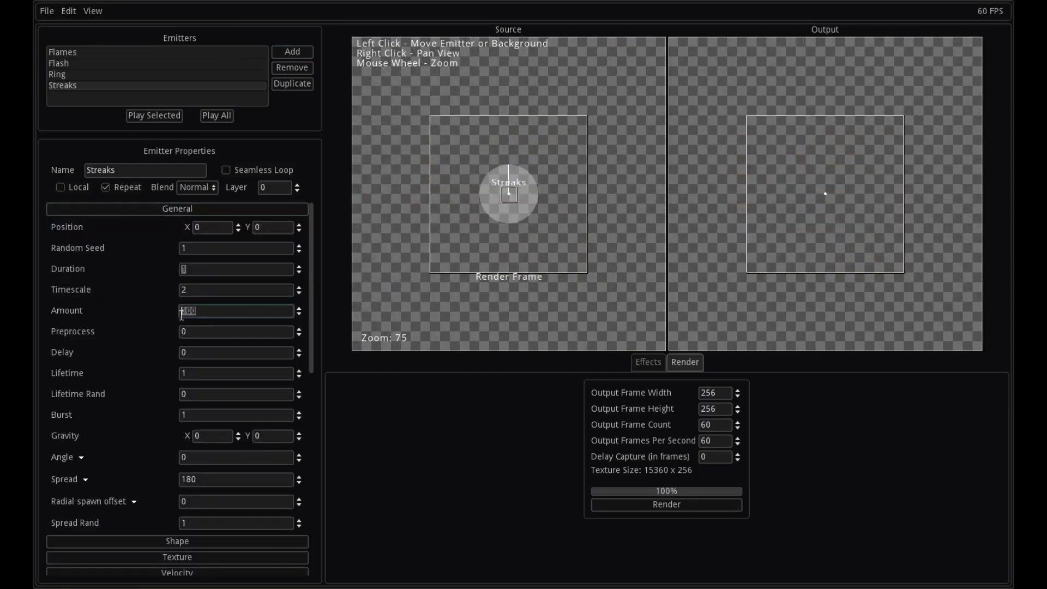
text(10)
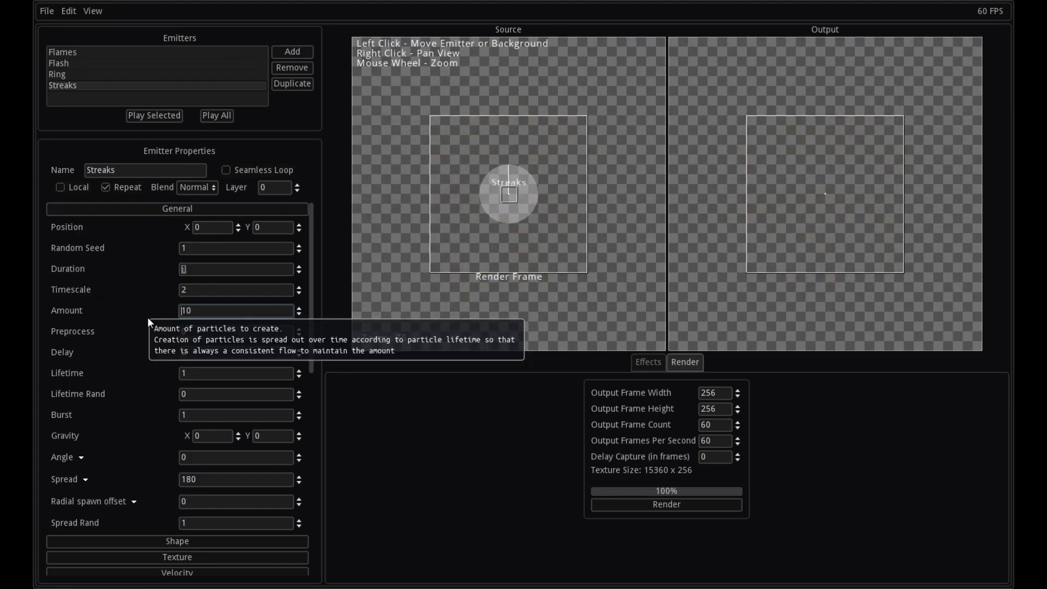
text(20)
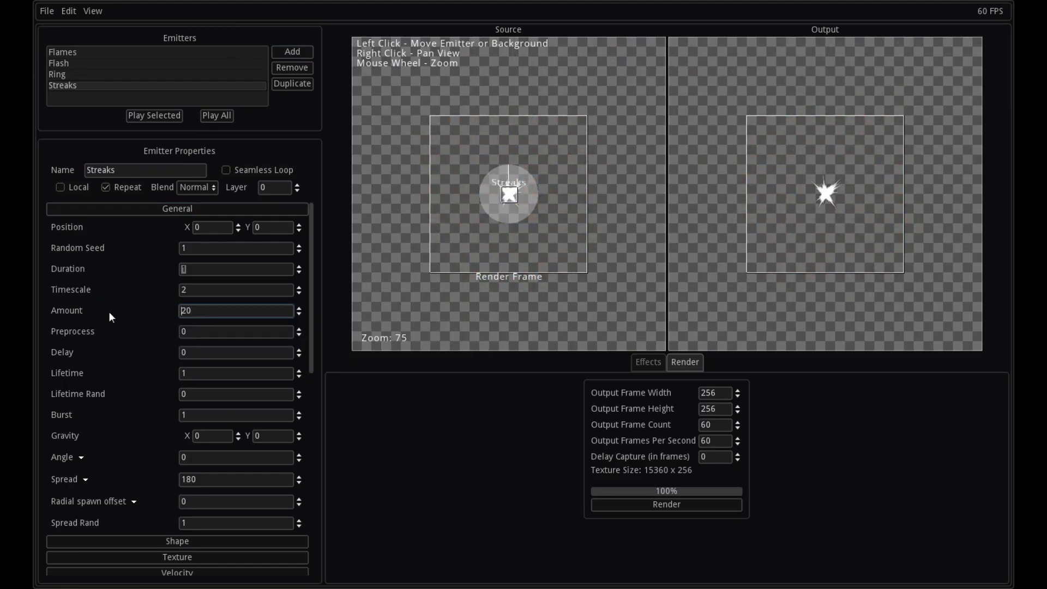
Step: Set Width Multiplier Max to 10, with the curve falling from about 5.5 to 0
scroll(95, 329, down, 2)
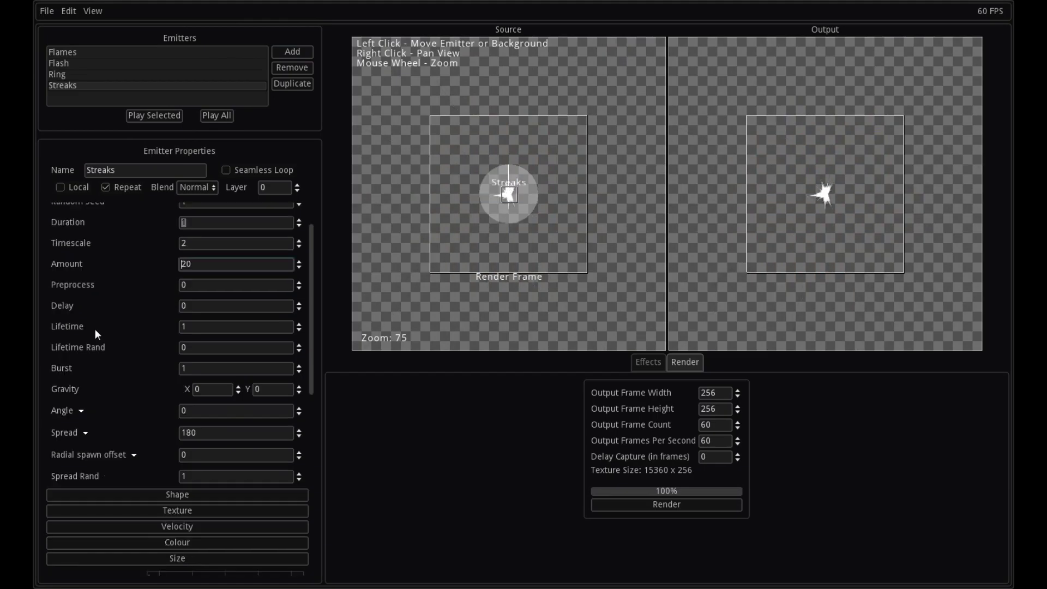
scroll(95, 329, down, 5)
scroll(127, 400, down, 3)
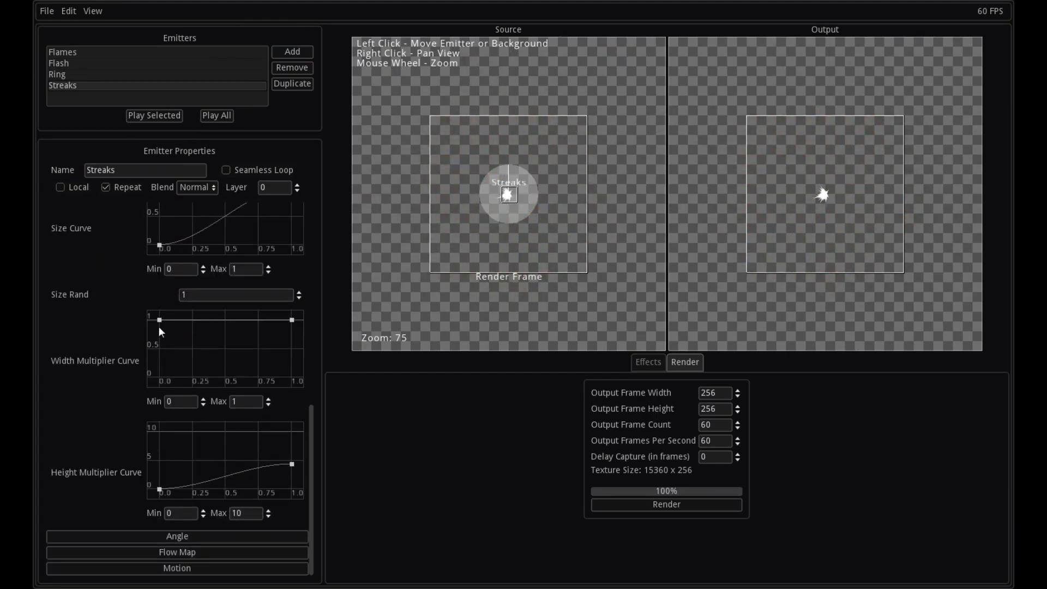
drag(291, 321, 297, 383)
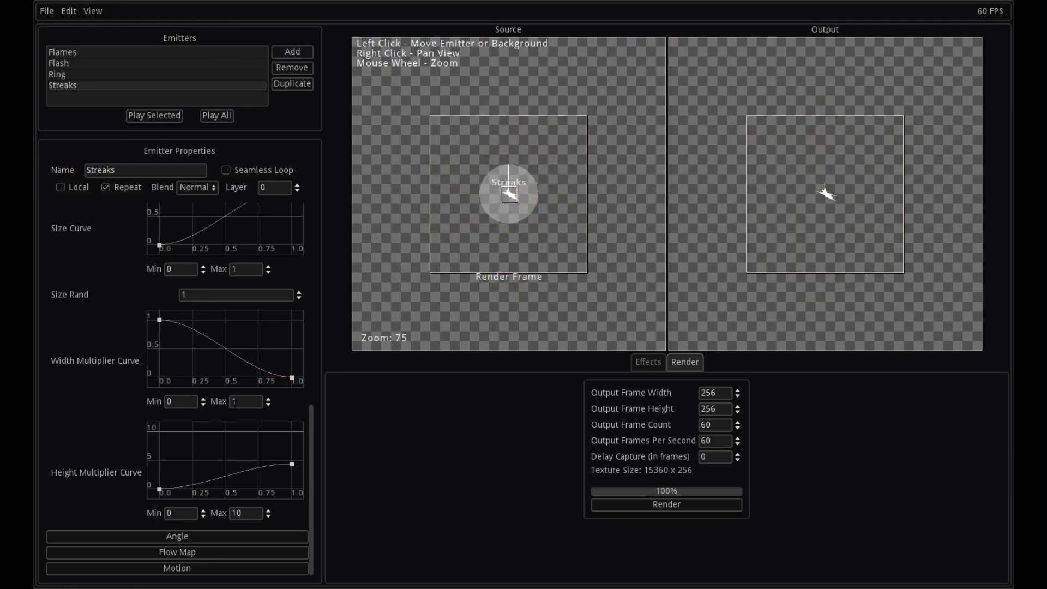
text(0)
key(Return)
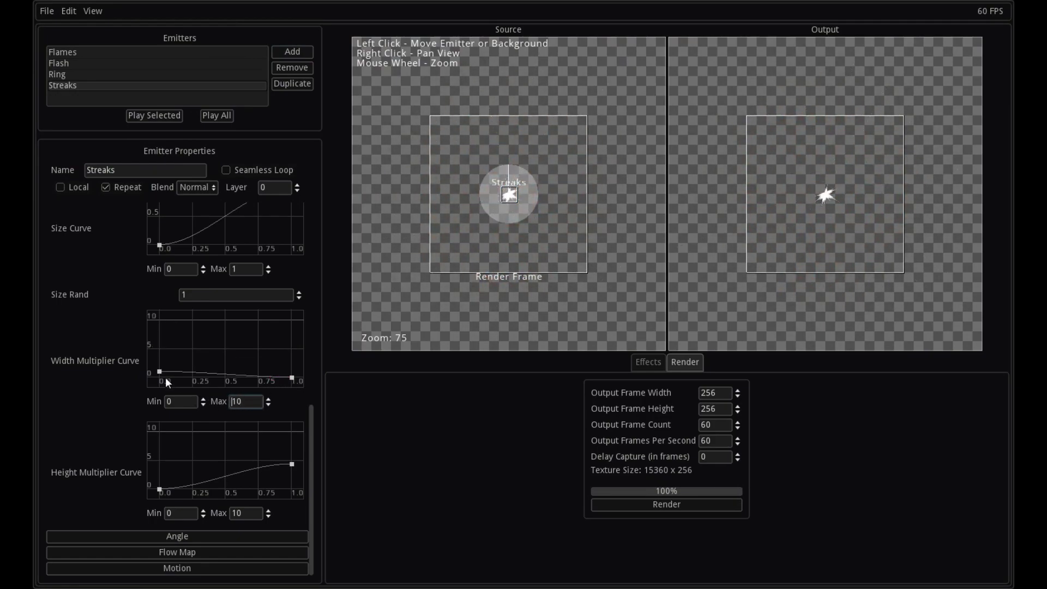
drag(159, 373, 147, 341)
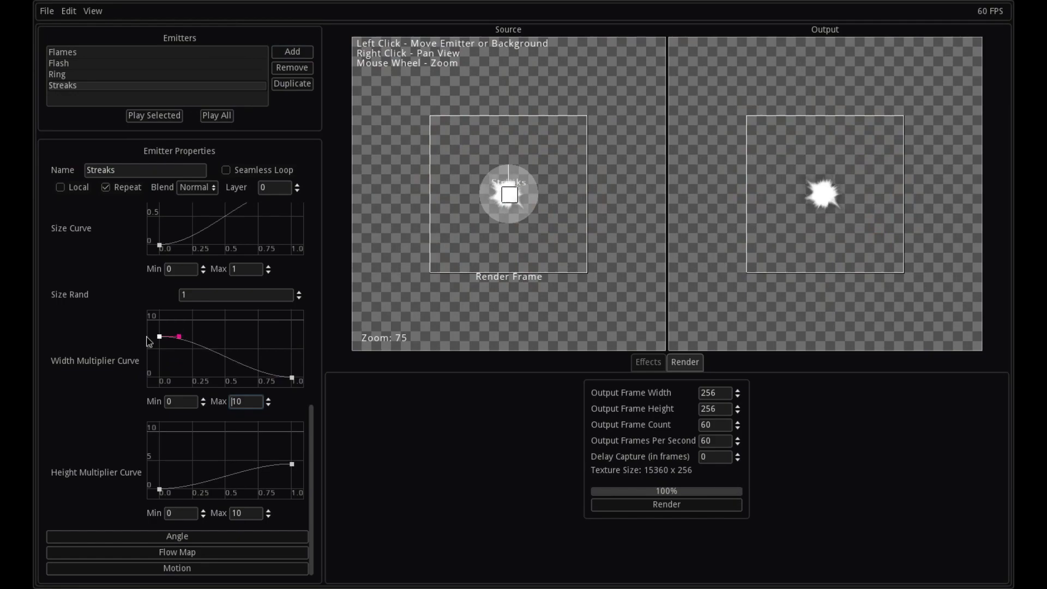
drag(147, 341, 147, 339)
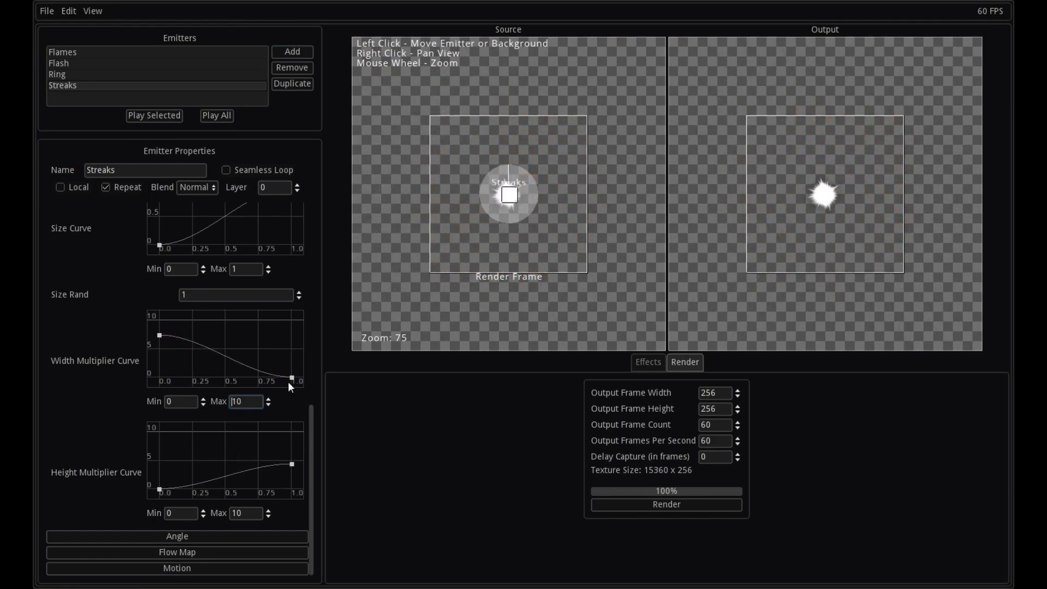
drag(291, 377, 294, 376)
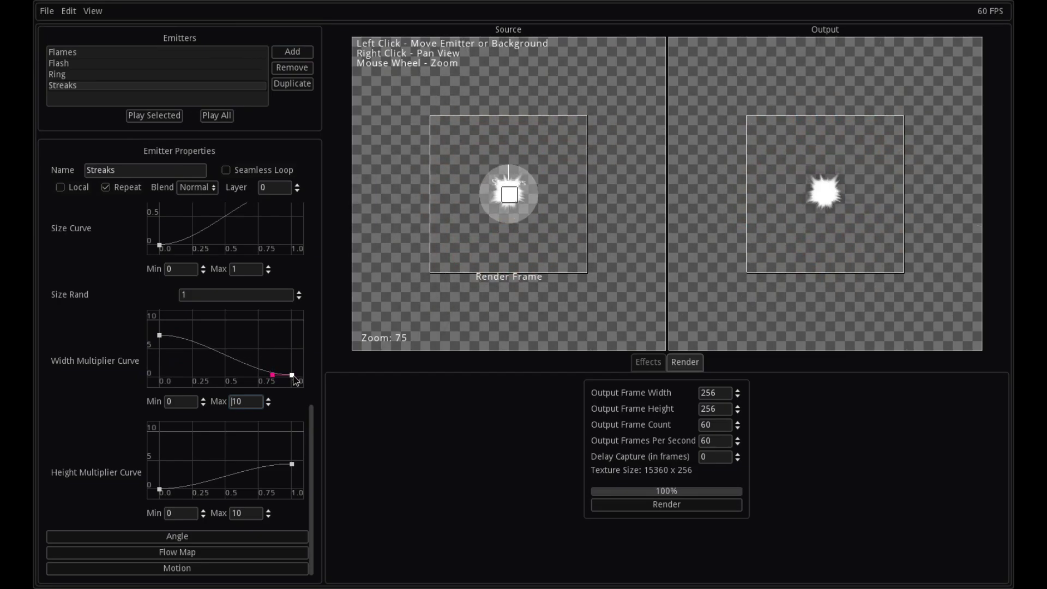
Step: Set the Streaks lifetime start colour to orange f77a1e
scroll(81, 331, up, 3)
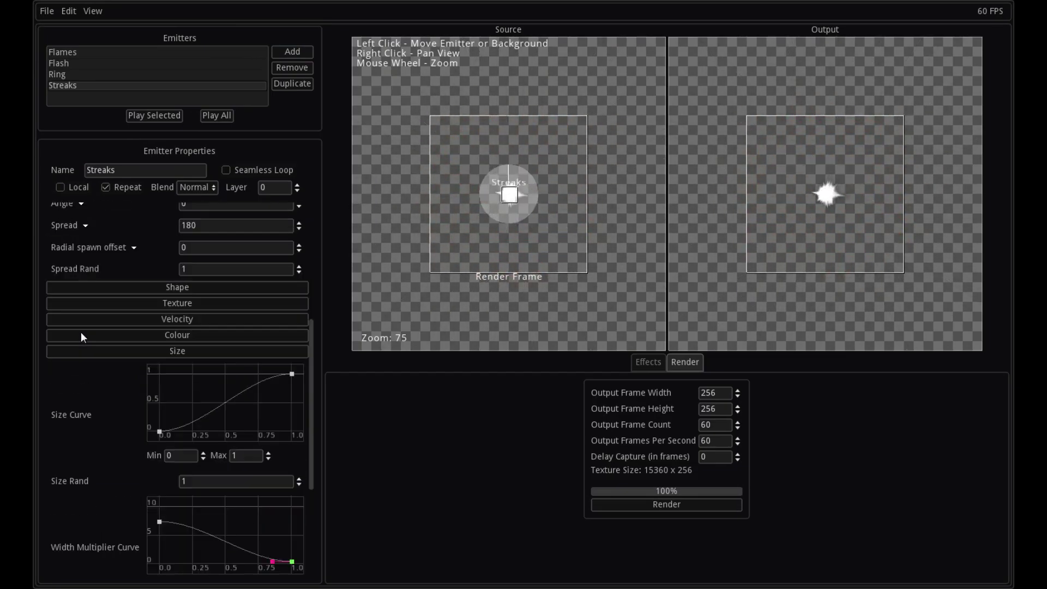
scroll(81, 333, up, 2)
scroll(102, 344, down, 2)
click(142, 335)
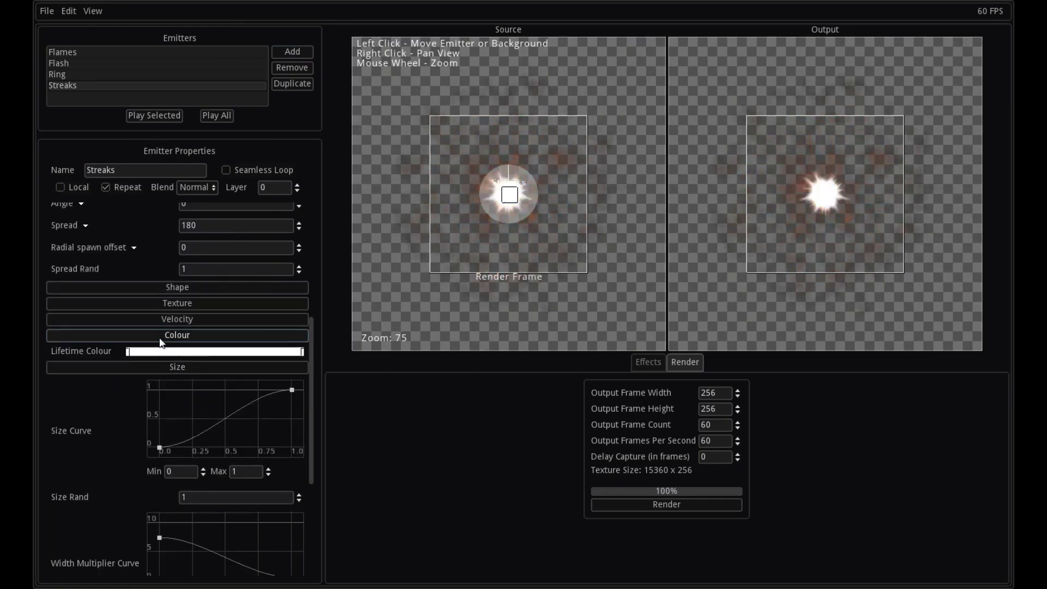
double_click(127, 352)
drag(607, 196, 605, 185)
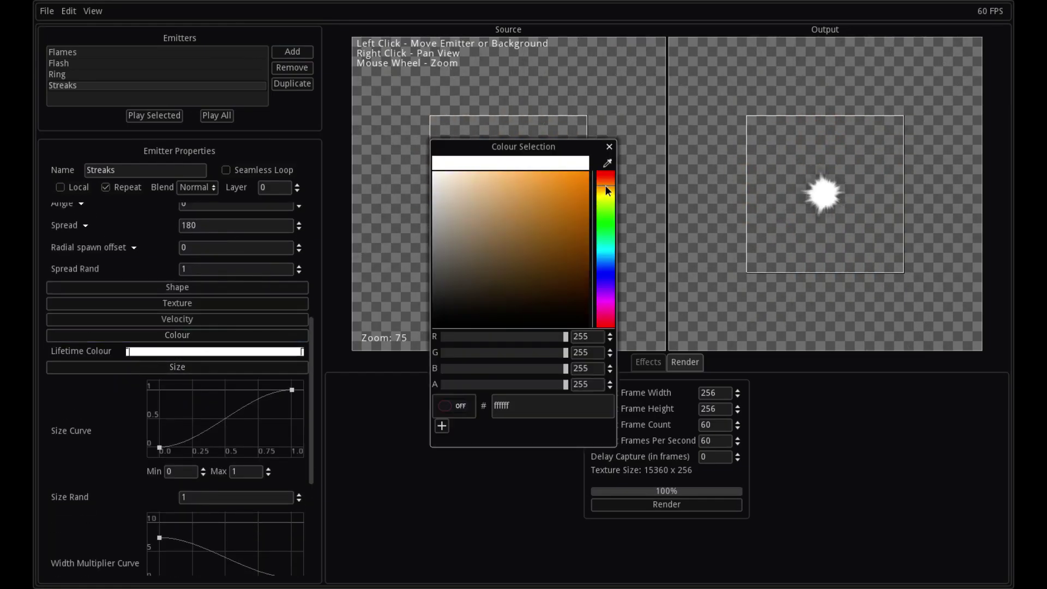
click(570, 175)
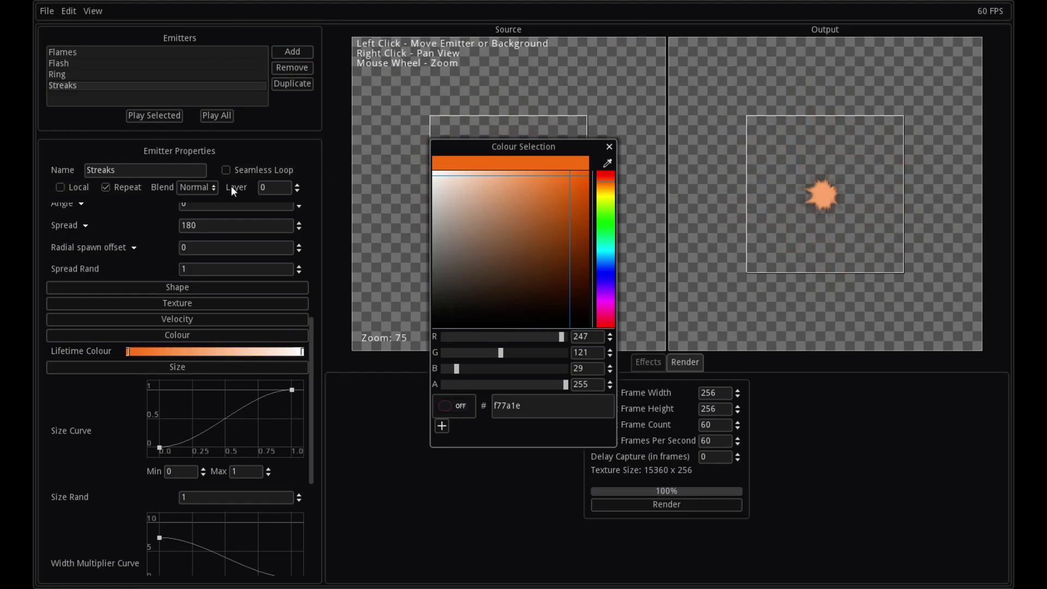
click(212, 187)
Step: Switch Streaks to additive blending and make the end colour transparent dark red
click(212, 214)
click(199, 187)
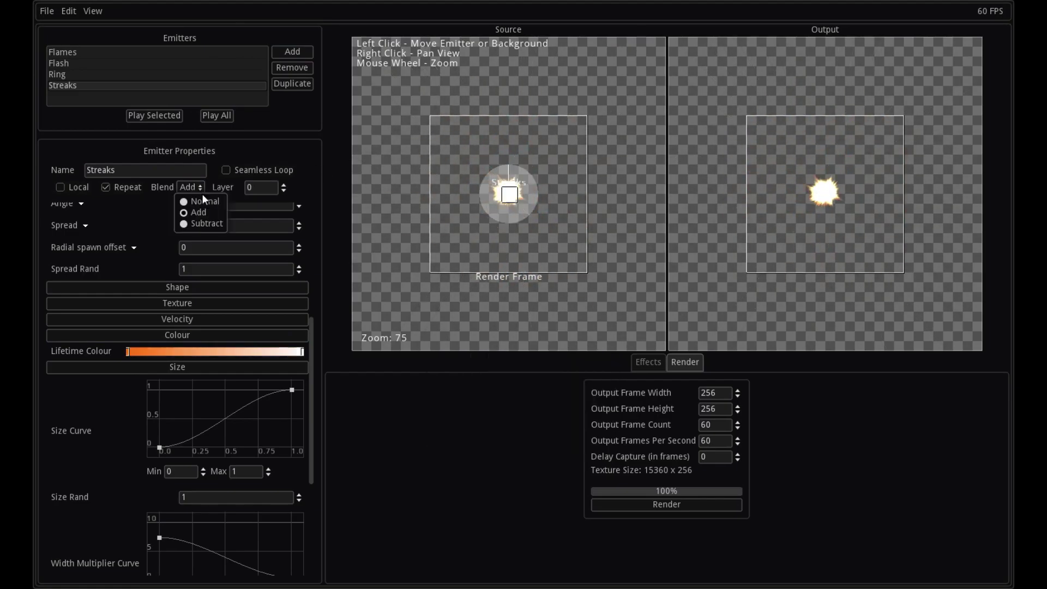
click(200, 213)
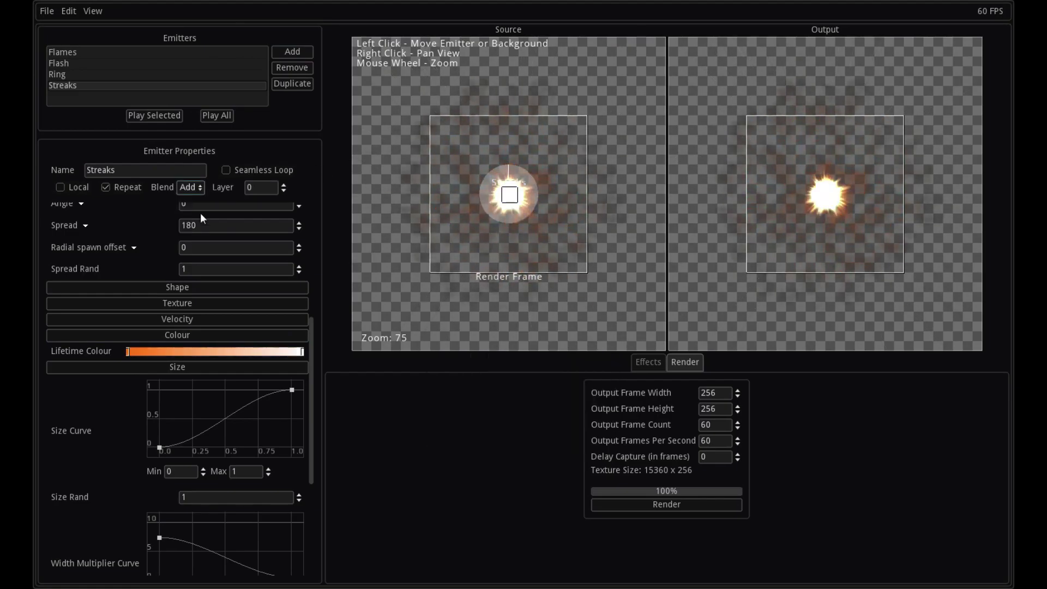
click(302, 352)
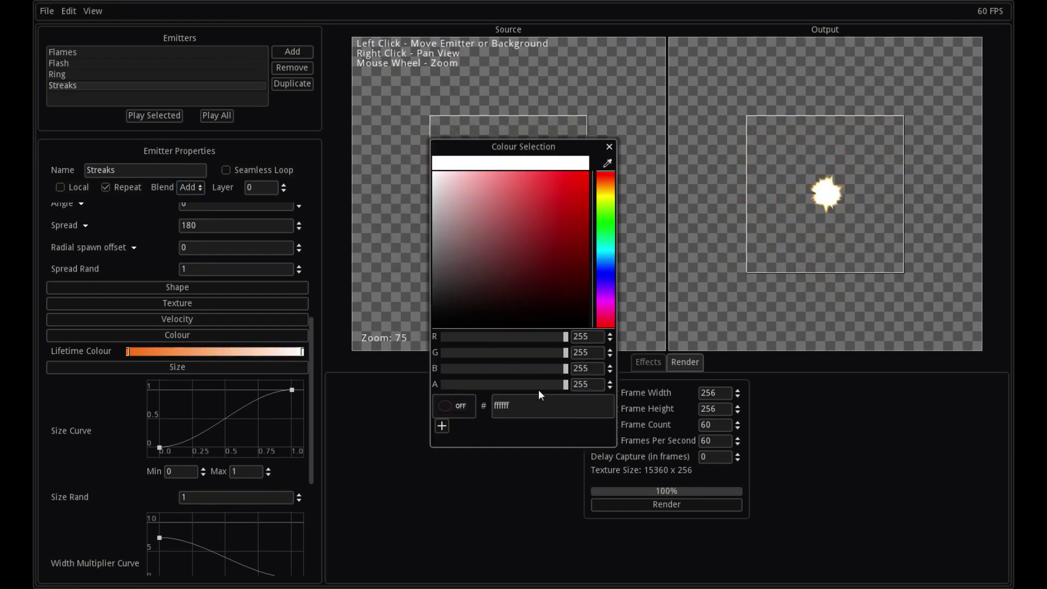
drag(514, 384, 430, 392)
drag(547, 284, 623, 309)
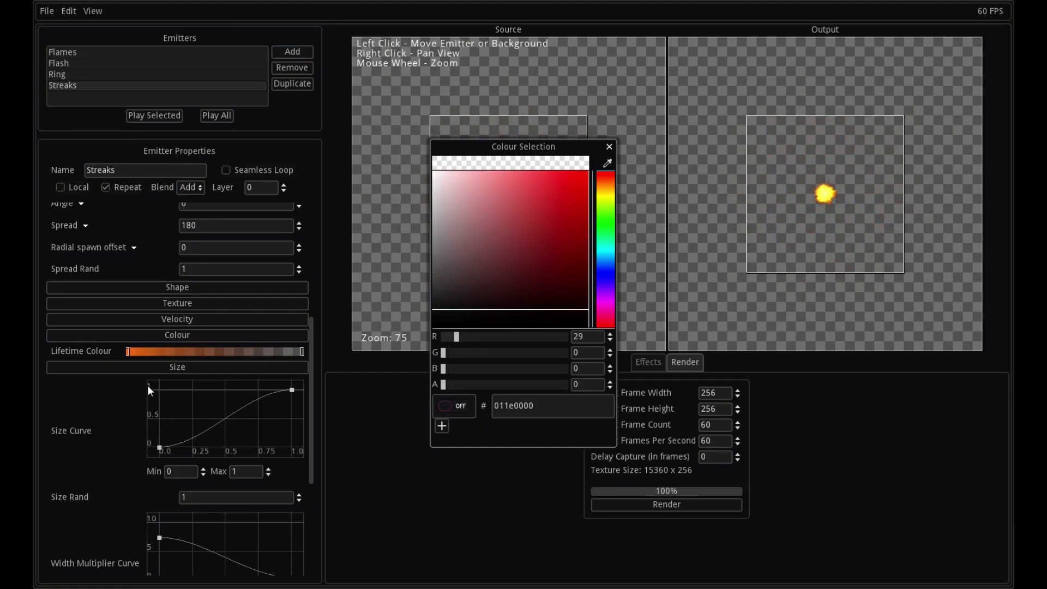
Step: Recolour the start stop to warm orange e3a44b and extend it further along the lifetime
drag(126, 351, 212, 353)
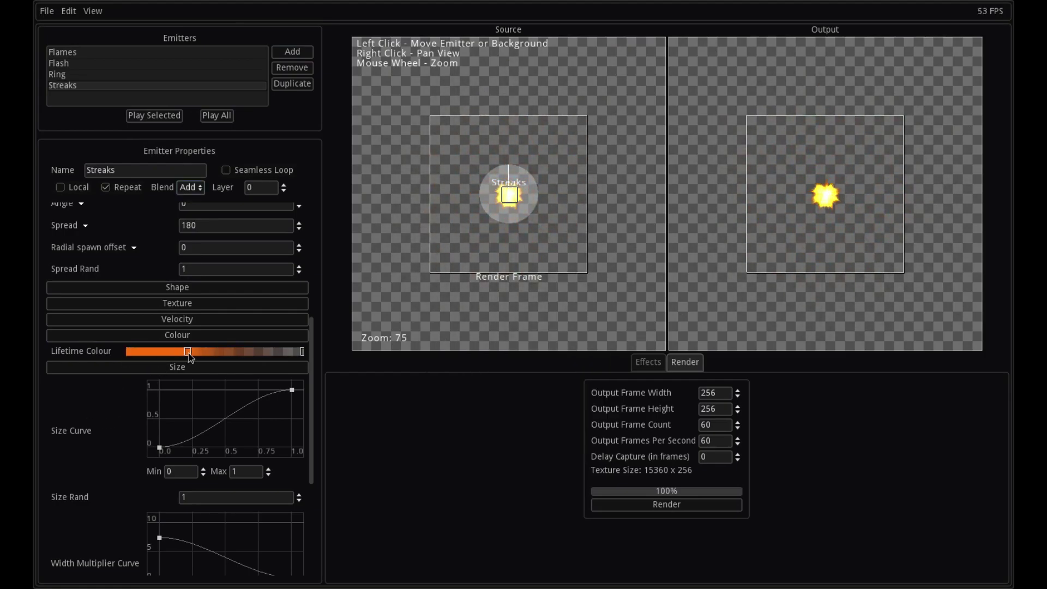
drag(212, 353, 132, 352)
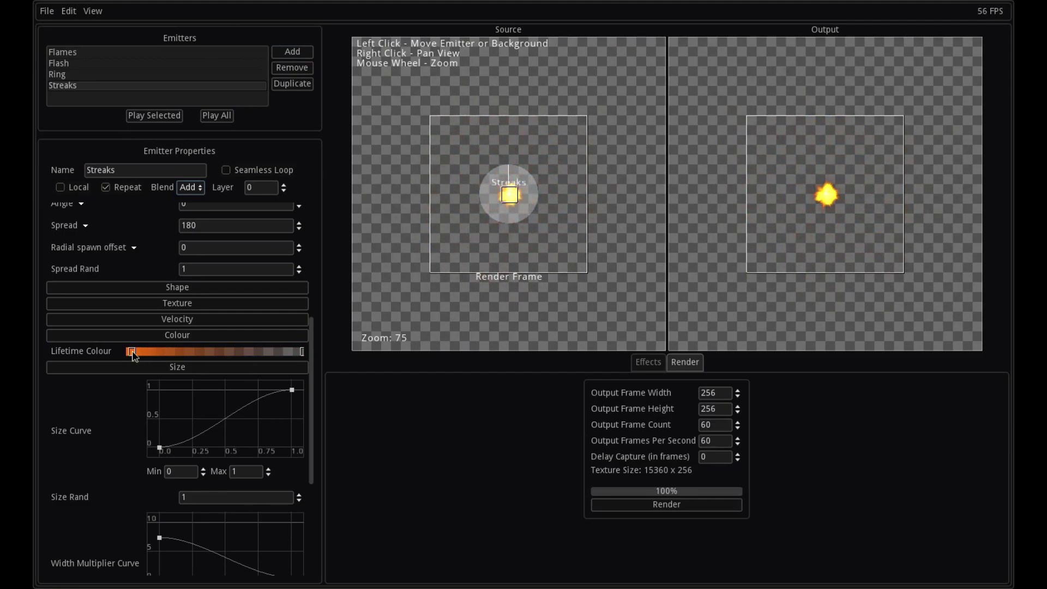
double_click(132, 352)
click(607, 192)
mouse_move(560, 188)
mouse_down()
mouse_move(548, 180)
mouse_move(529, 203)
mouse_up()
click(607, 185)
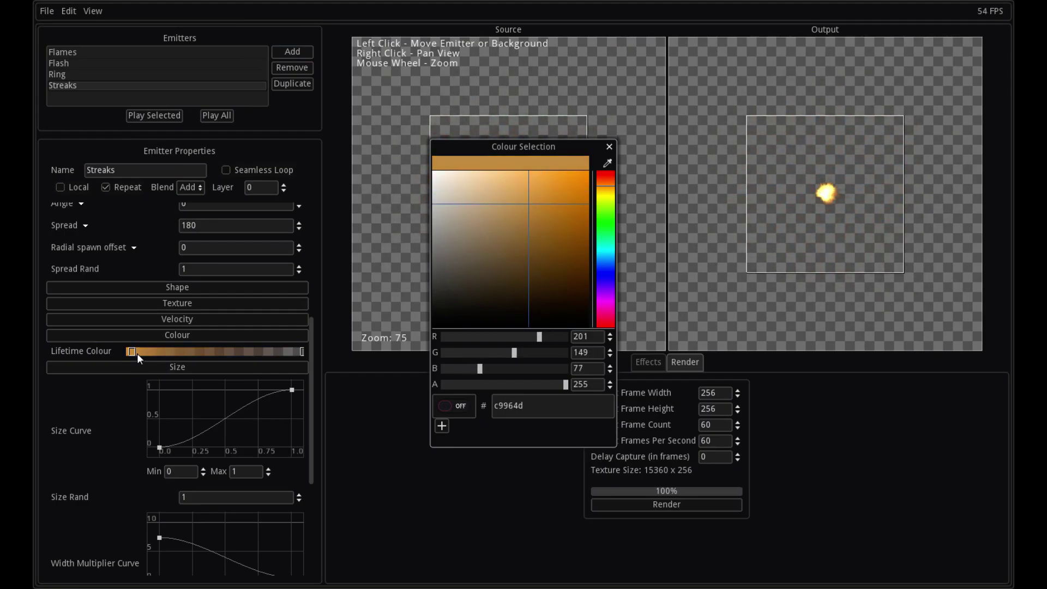
click(538, 187)
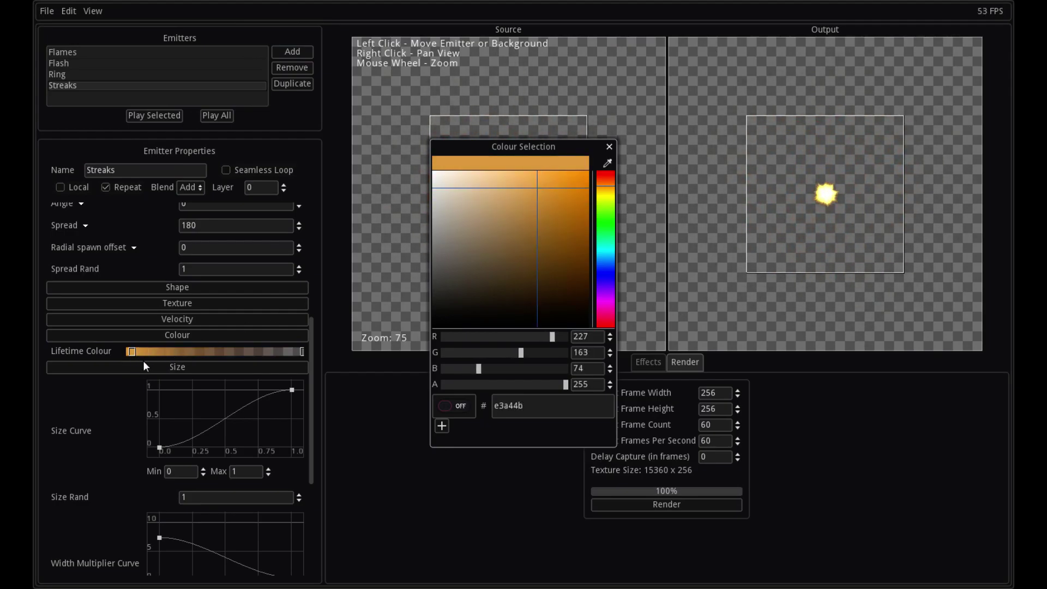
mouse_move(134, 354)
mouse_down()
mouse_move(226, 354)
mouse_move(166, 353)
mouse_up()
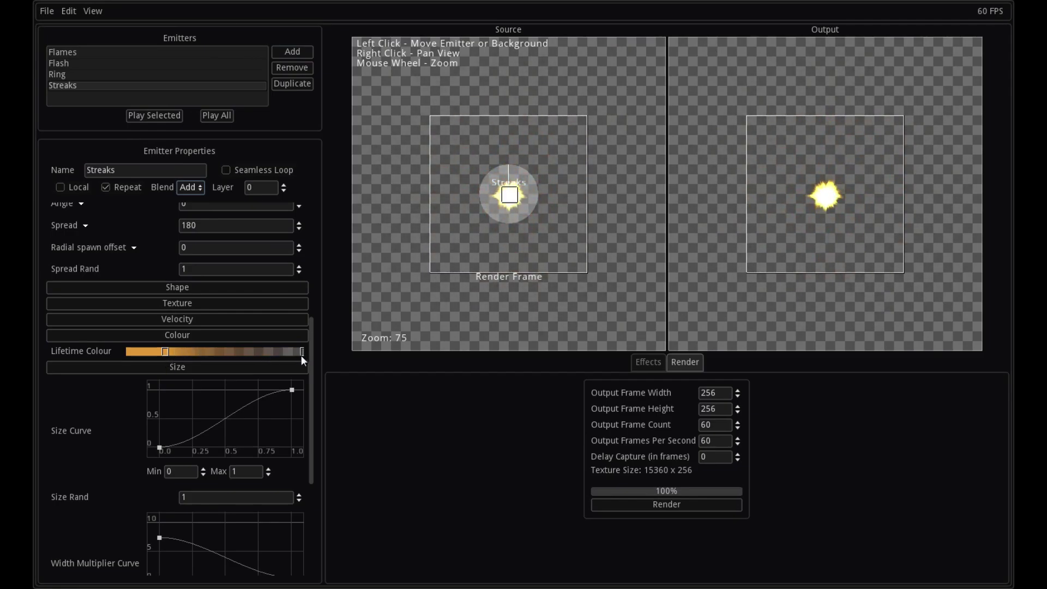
Step: Set the Streaks particle lifetime to 21
scroll(173, 227, up, 2)
scroll(173, 226, up, 4)
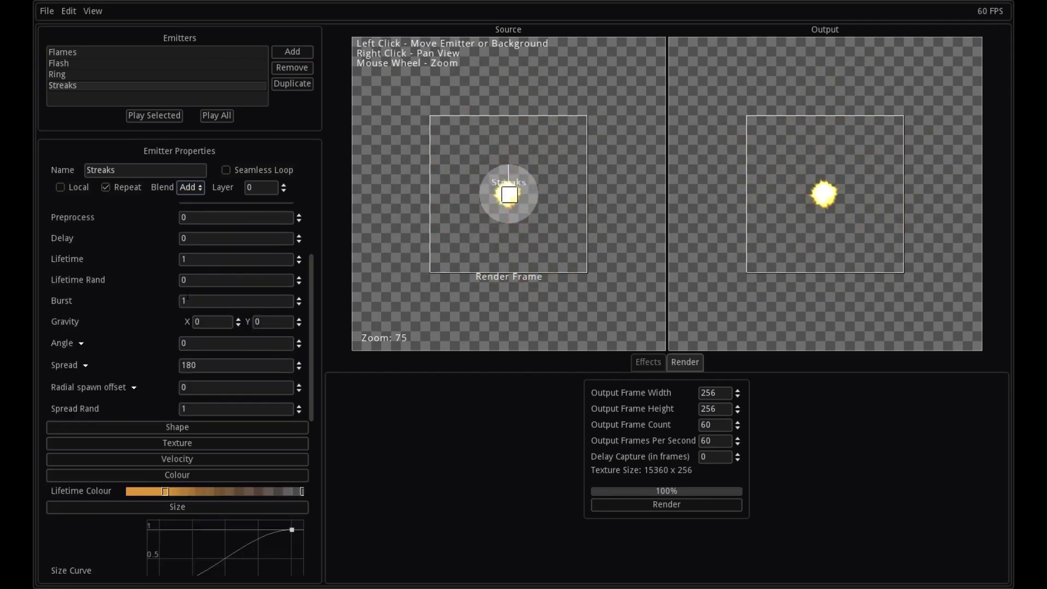
click(200, 261)
text(2)
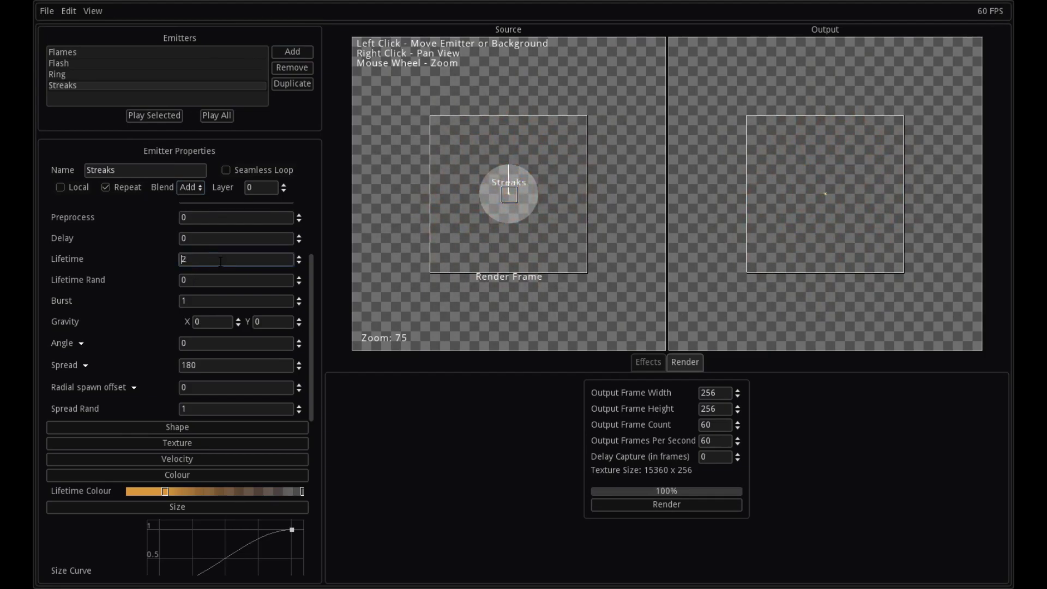
text(1)
Step: Keep the Streaks particle amount at 20 after trying 30
scroll(132, 283, up, 4)
click(210, 291)
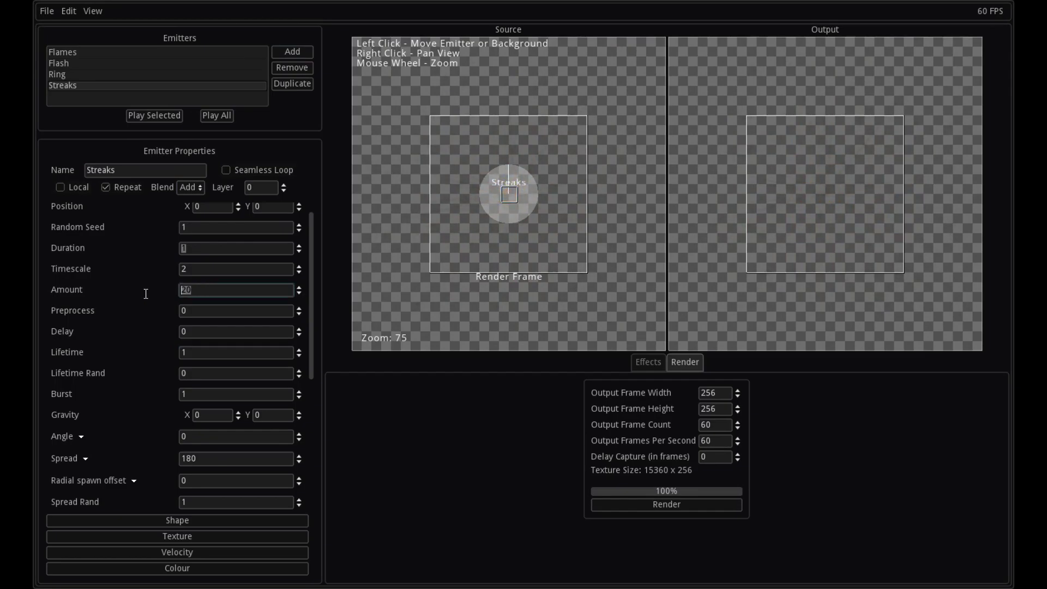
text(20)
key(BackSpace)
key(BackSpace)
text(30)
key(BackSpace)
key(BackSpace)
text(20)
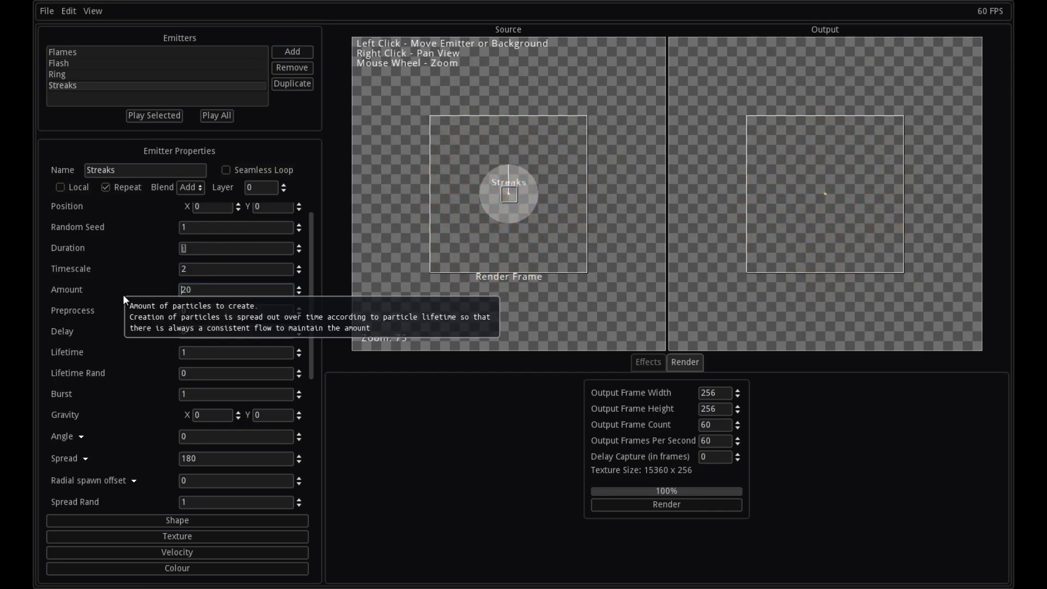
Step: Change the Streaks Size Curve maximum, trying values 2 and 3
scroll(112, 297, down, 2)
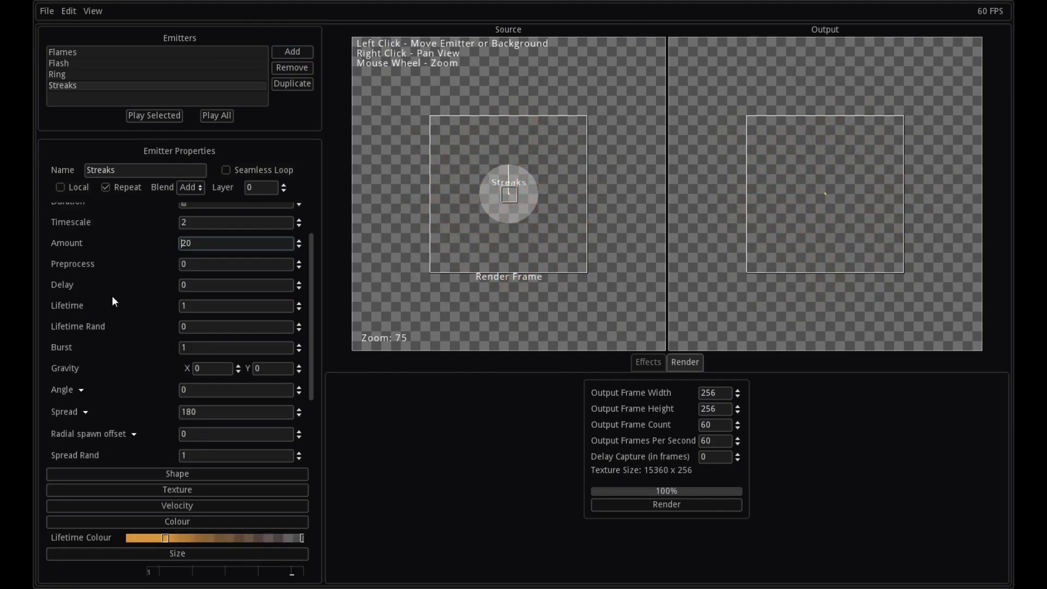
scroll(112, 295, down, 4)
scroll(108, 319, down, 8)
scroll(151, 391, down, 2)
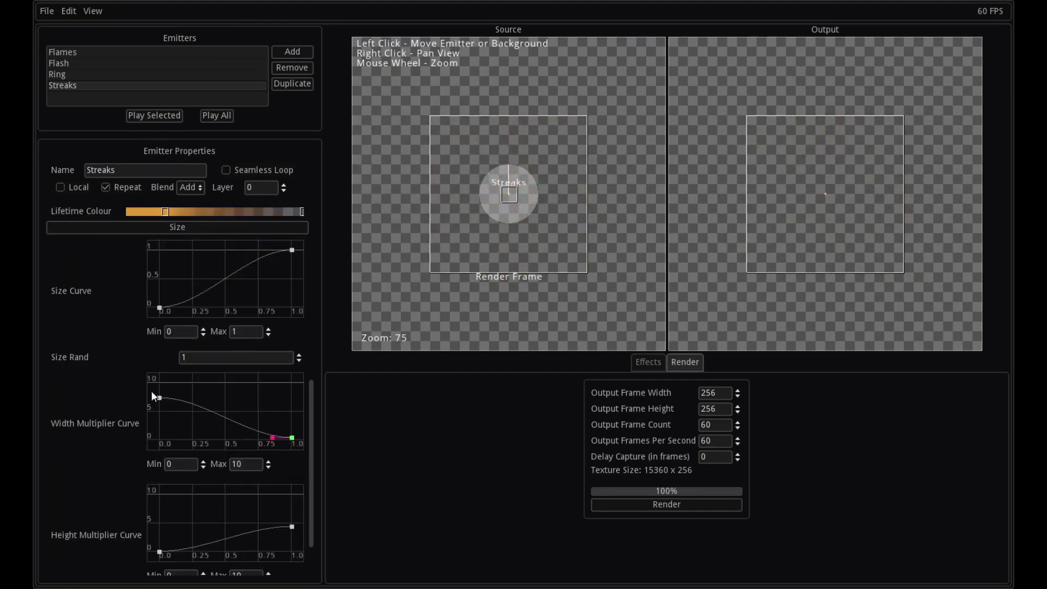
scroll(196, 360, down, 2)
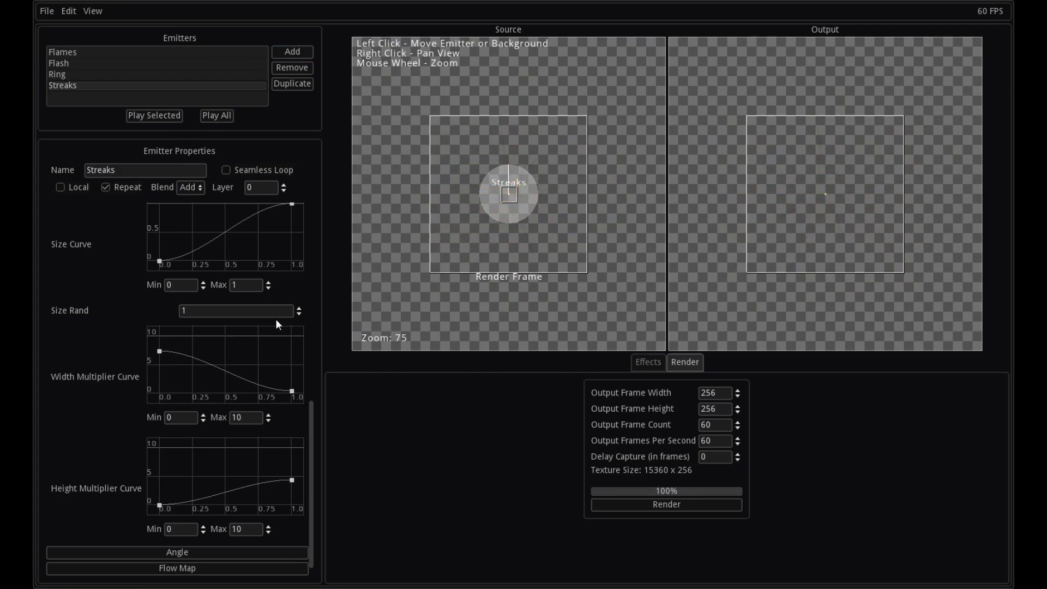
click(253, 285)
key(BackSpace)
text(2)
key(BackSpace)
text(3)
key(Return)
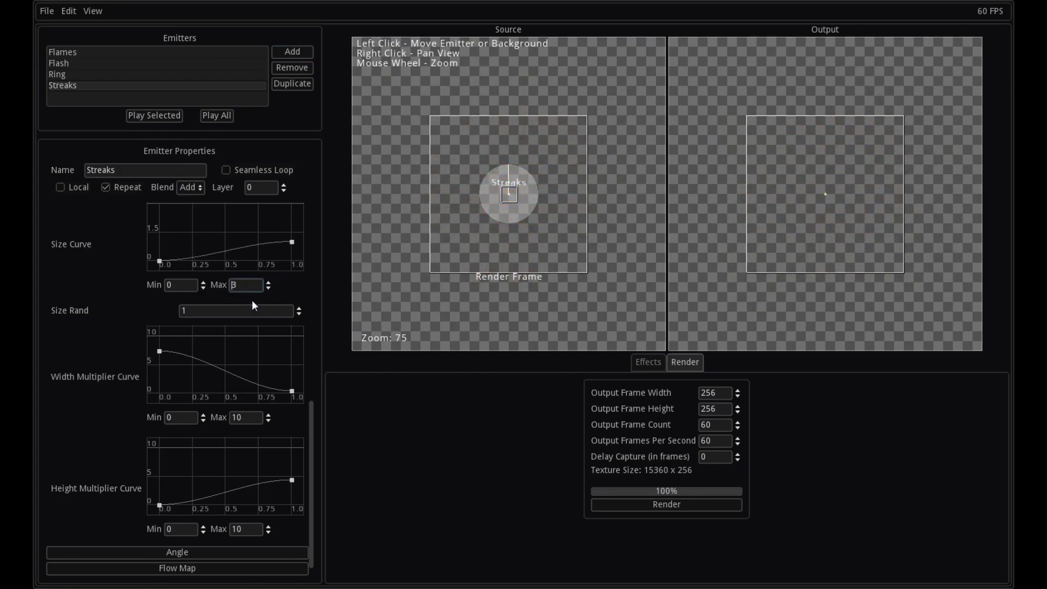
Step: Raise the size curve's end point toward the new maximum
scroll(198, 310, up, 2)
scroll(248, 323, down, 1)
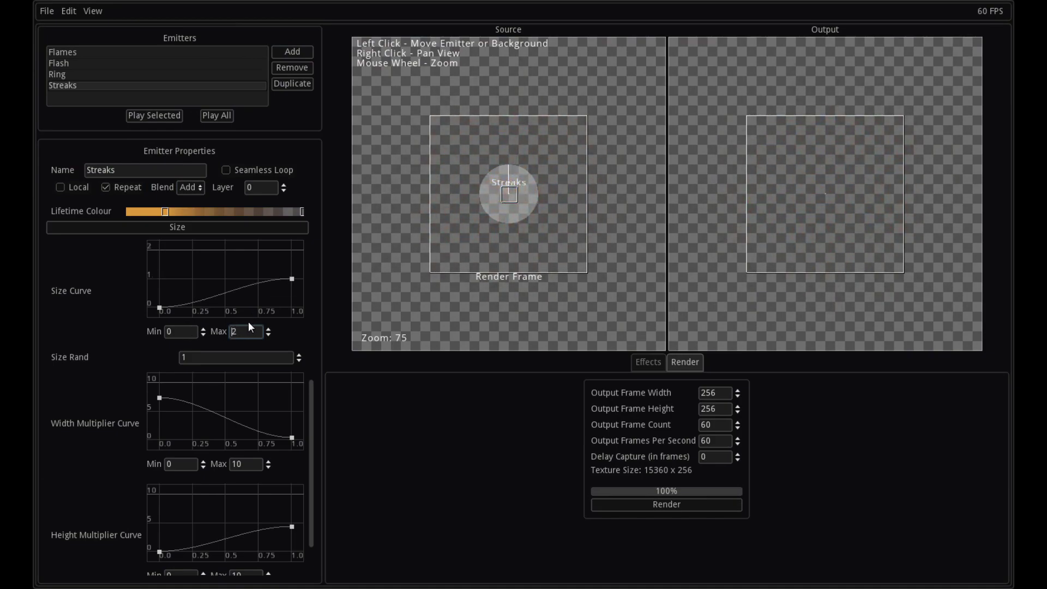
drag(292, 279, 299, 272)
drag(297, 267, 292, 268)
Step: Open and close the colour of the Lifetime Colour gradient's end stop
scroll(136, 324, up, 3)
scroll(137, 324, up, 3)
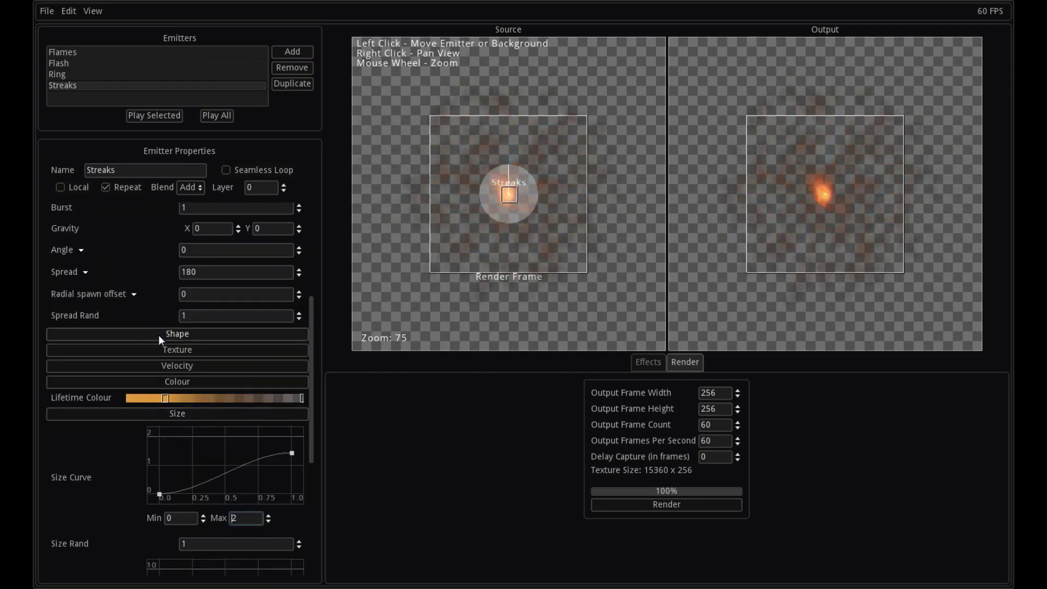
click(300, 397)
click(297, 398)
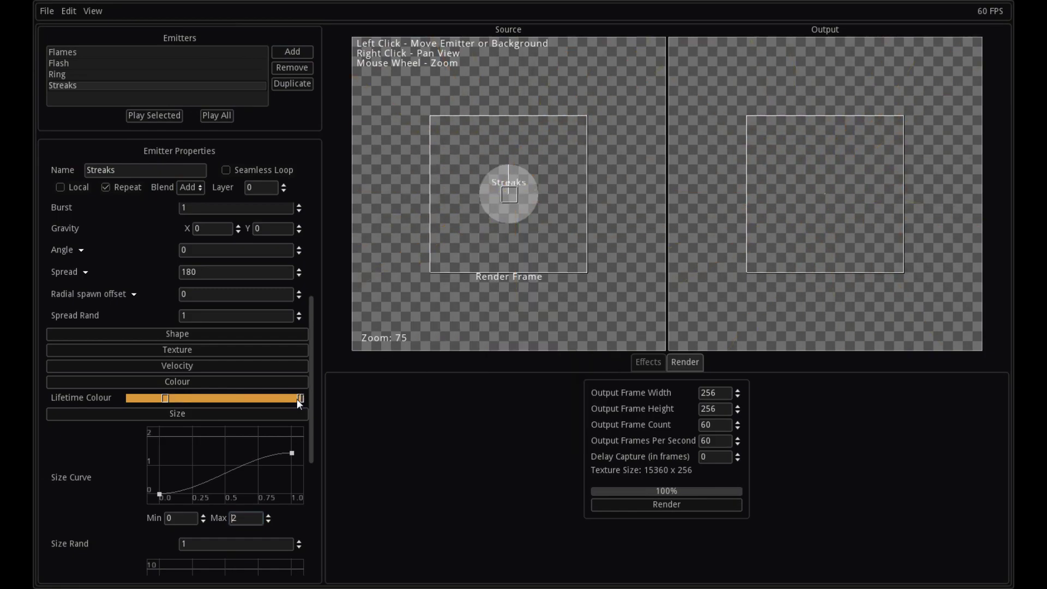
Step: Add a Lifetime Colour stop near the end and make it fully transparent dark red
click(300, 398)
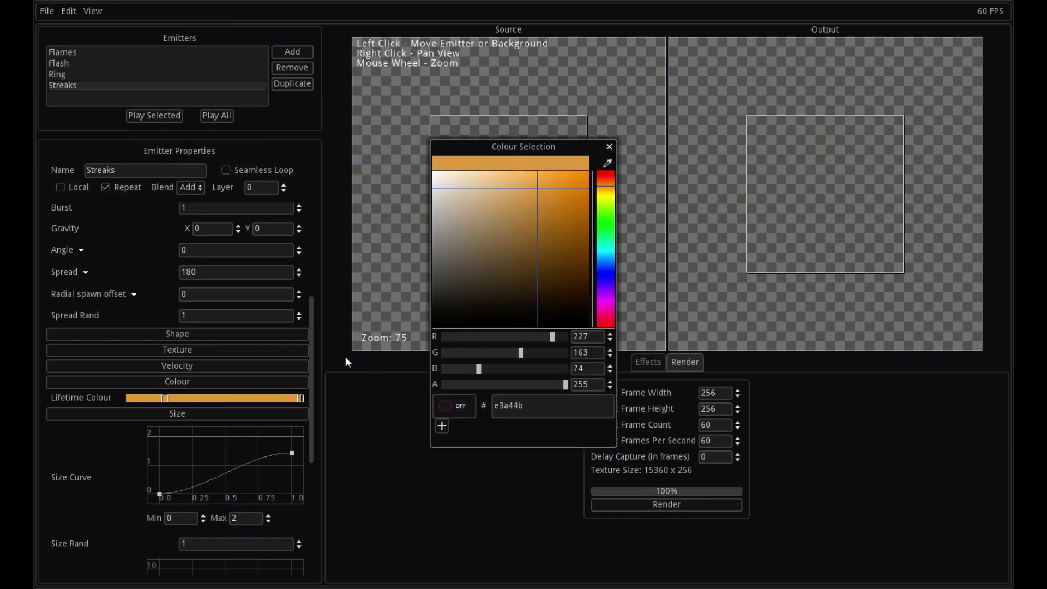
click(302, 399)
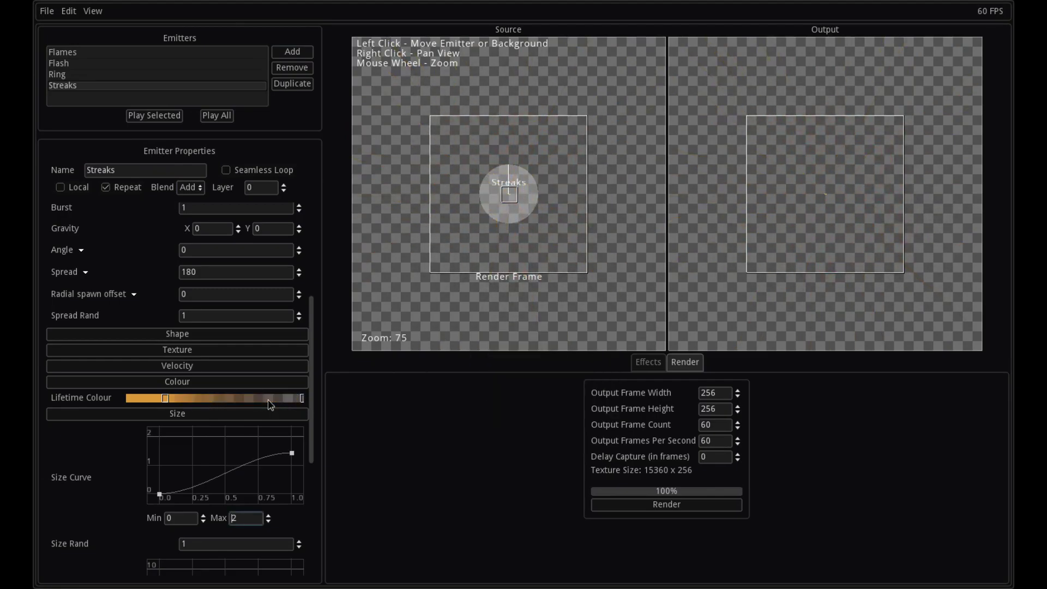
click(281, 399)
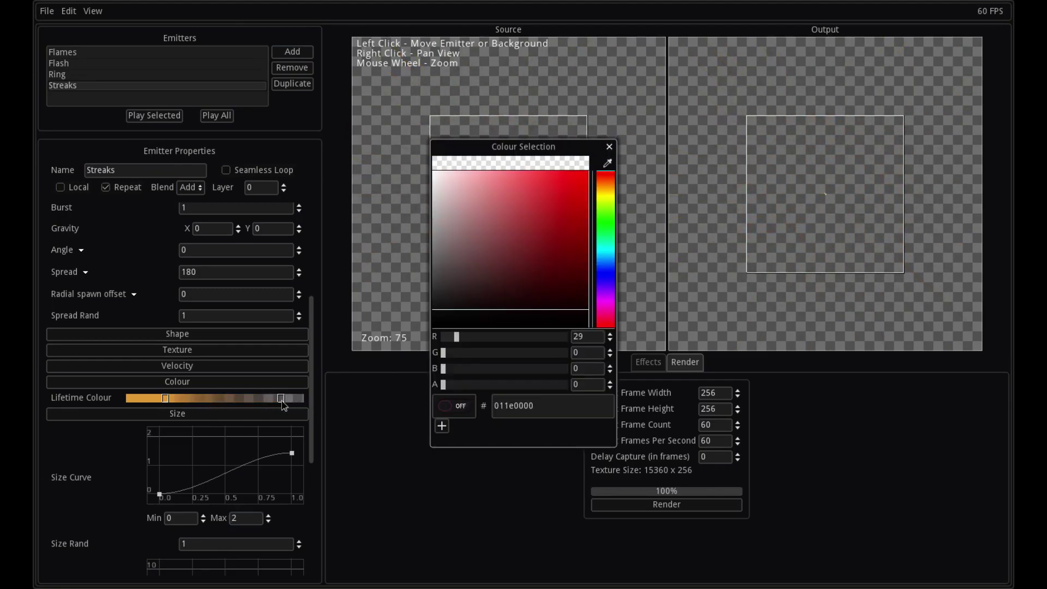
click(463, 260)
drag(464, 260, 642, 169)
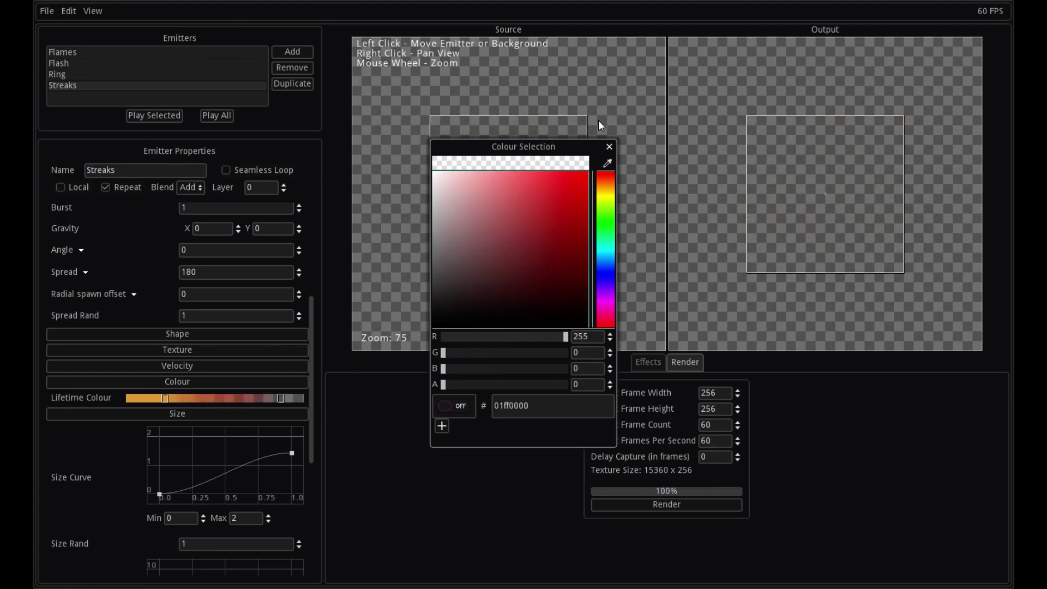
click(513, 207)
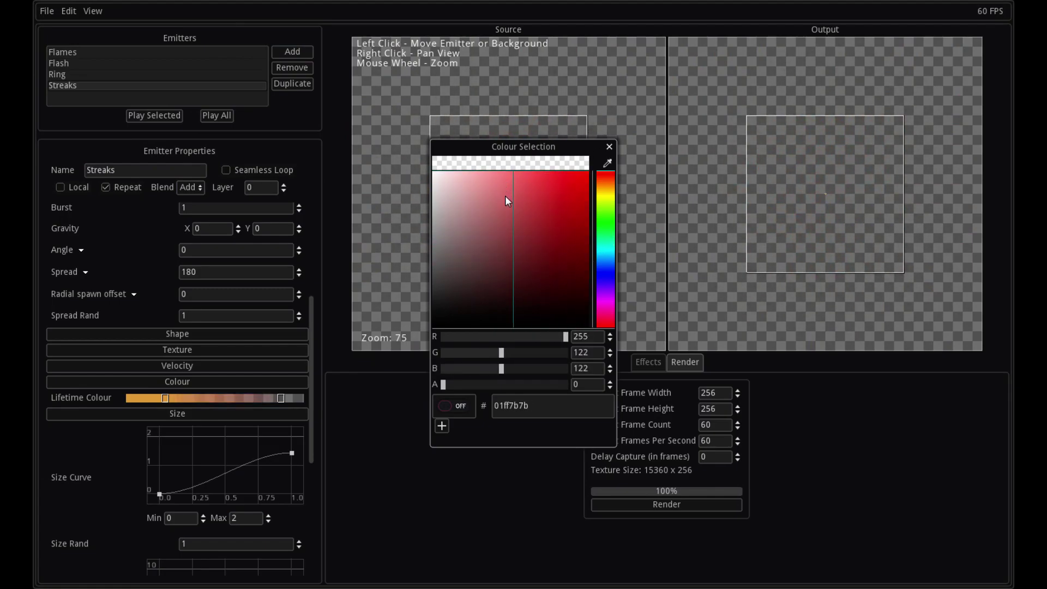
drag(444, 385, 570, 384)
mouse_move(583, 235)
mouse_down()
mouse_move(640, 234)
mouse_move(648, 296)
mouse_move(602, 284)
mouse_up()
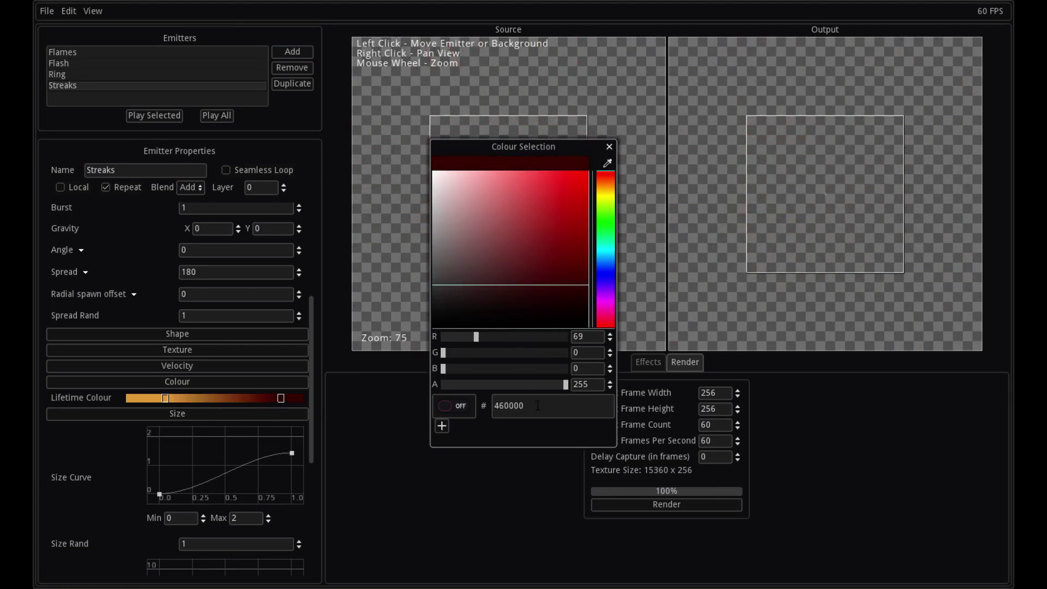
drag(566, 385, 443, 385)
drag(578, 272, 607, 237)
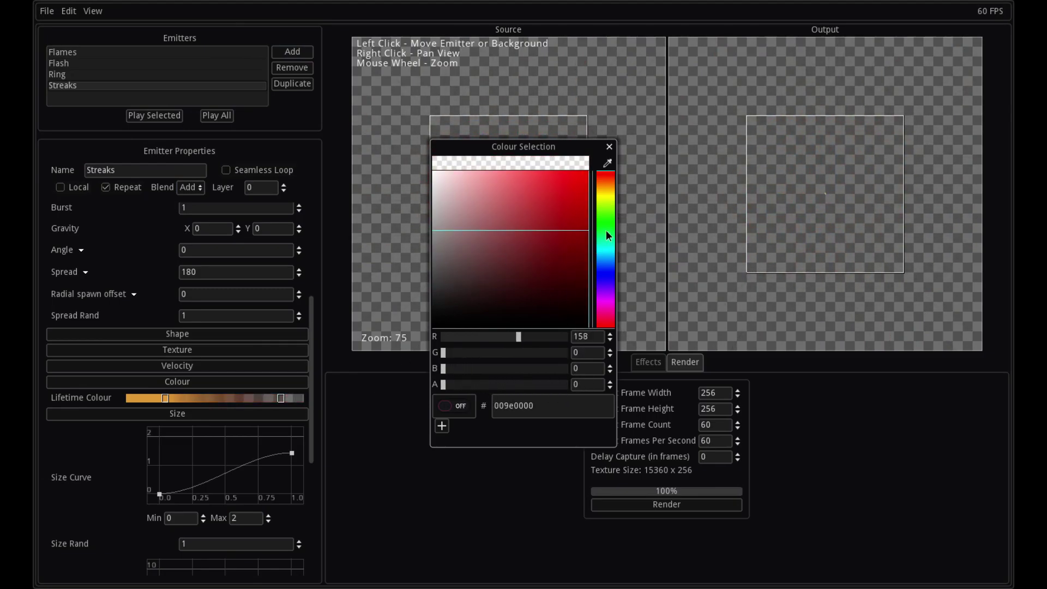
Step: Turn off repeating for the Streaks emitter
click(126, 358)
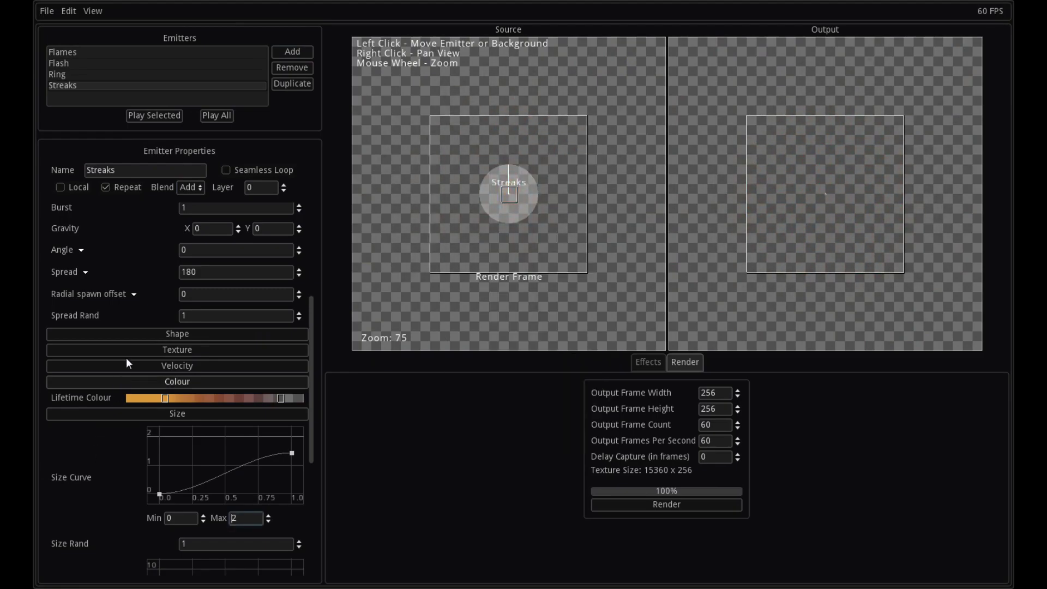
scroll(166, 250, up, 5)
click(172, 210)
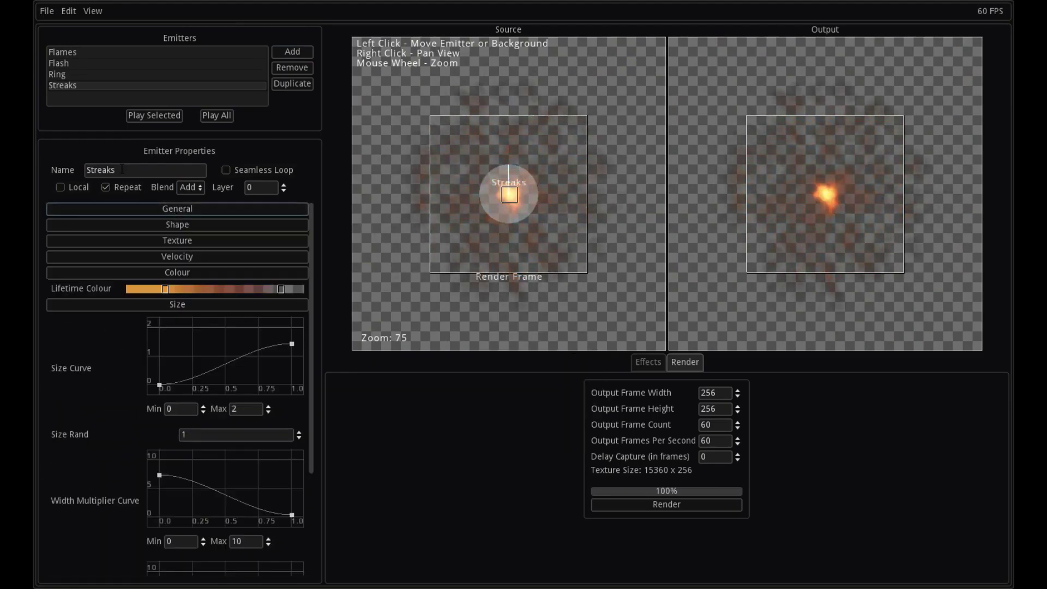
Step: Turn off repeating for the Flames emitter and play all emitters
click(83, 54)
click(116, 189)
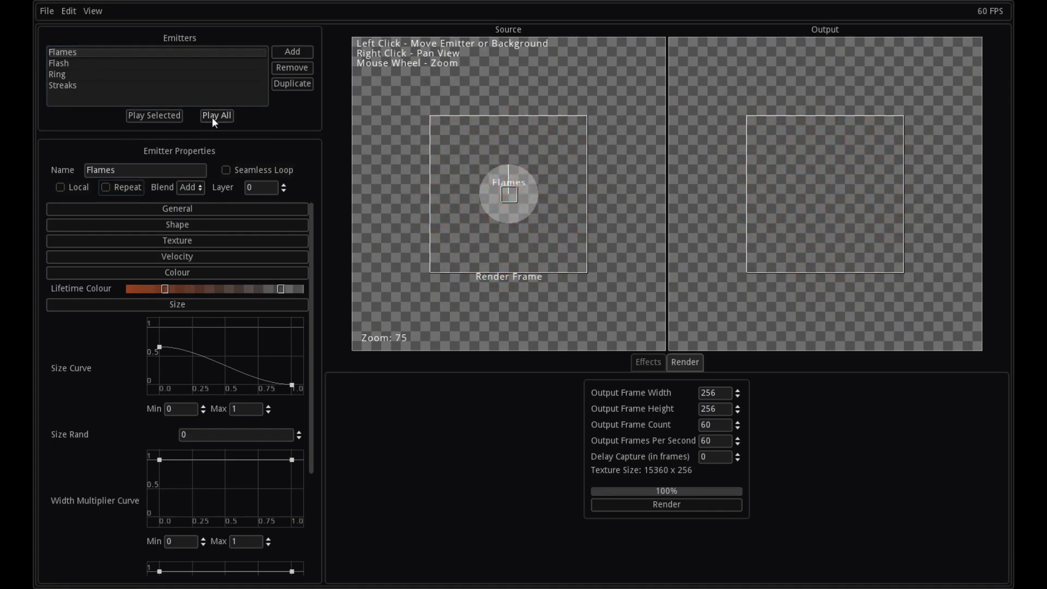
click(213, 116)
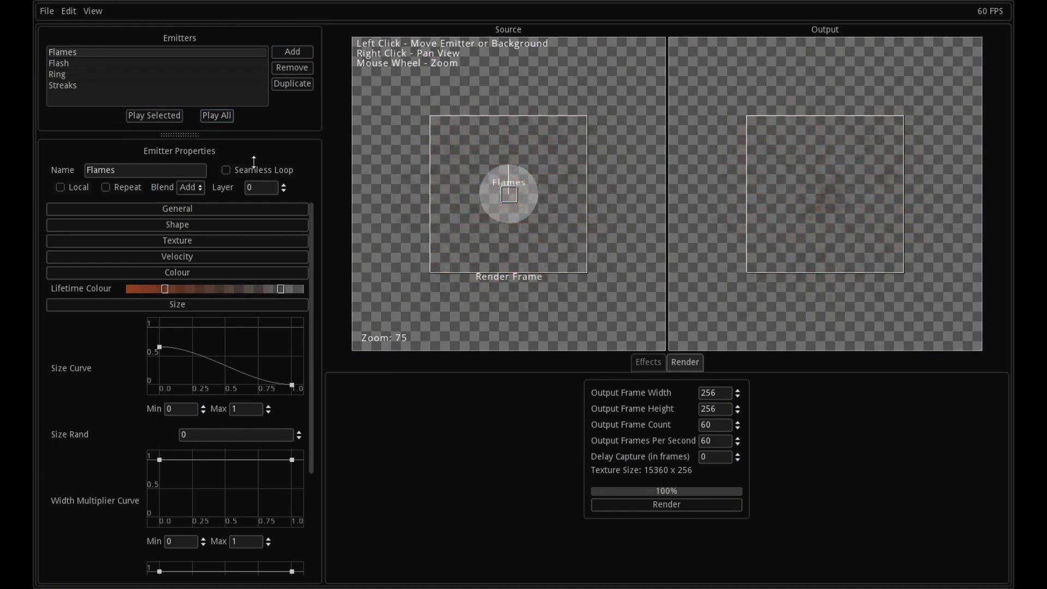
Step: Add Pixellation and Palette Map effects, wired Source → Palette Map → Pixellation → Output
click(641, 367)
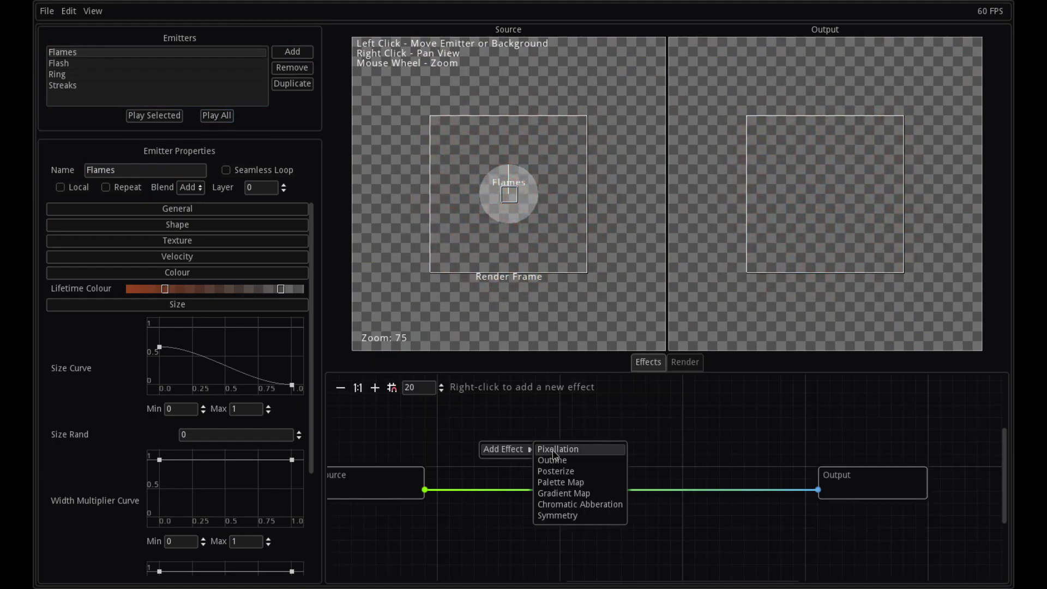
click(553, 449)
drag(558, 421, 747, 425)
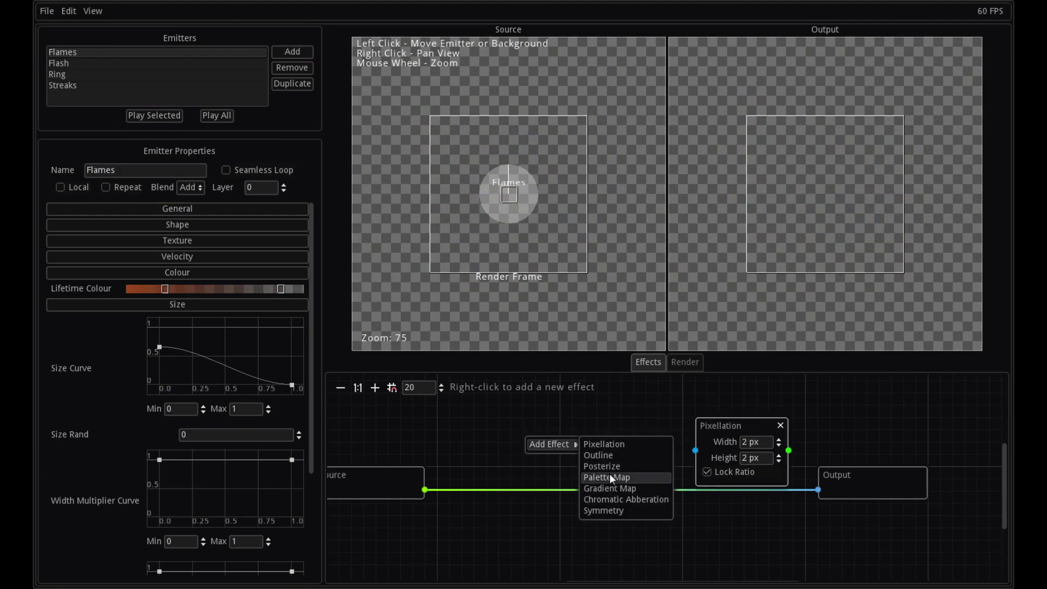
click(610, 474)
drag(545, 429, 499, 419)
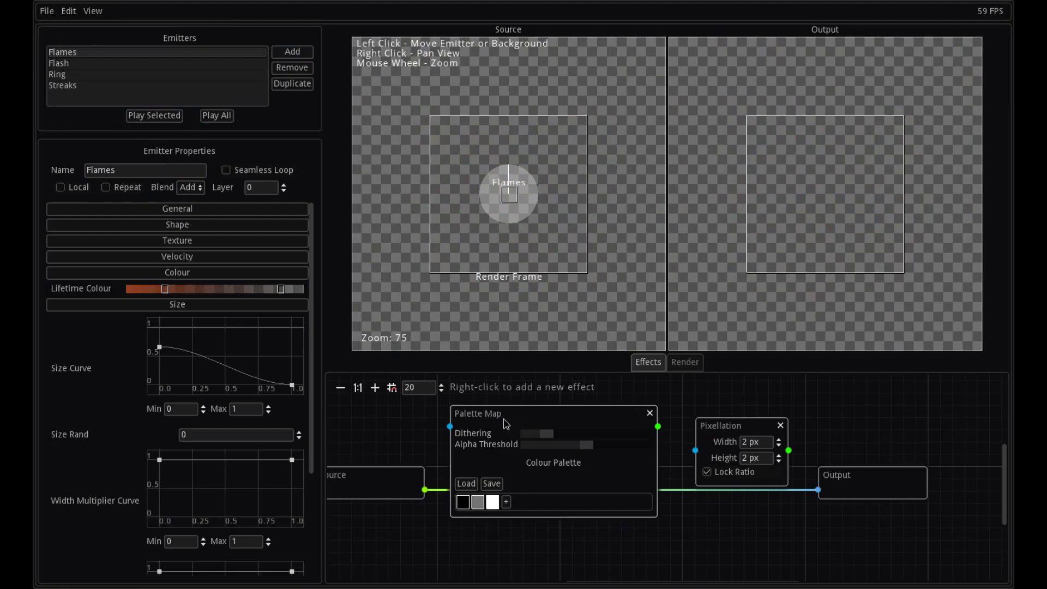
drag(424, 489, 737, 478)
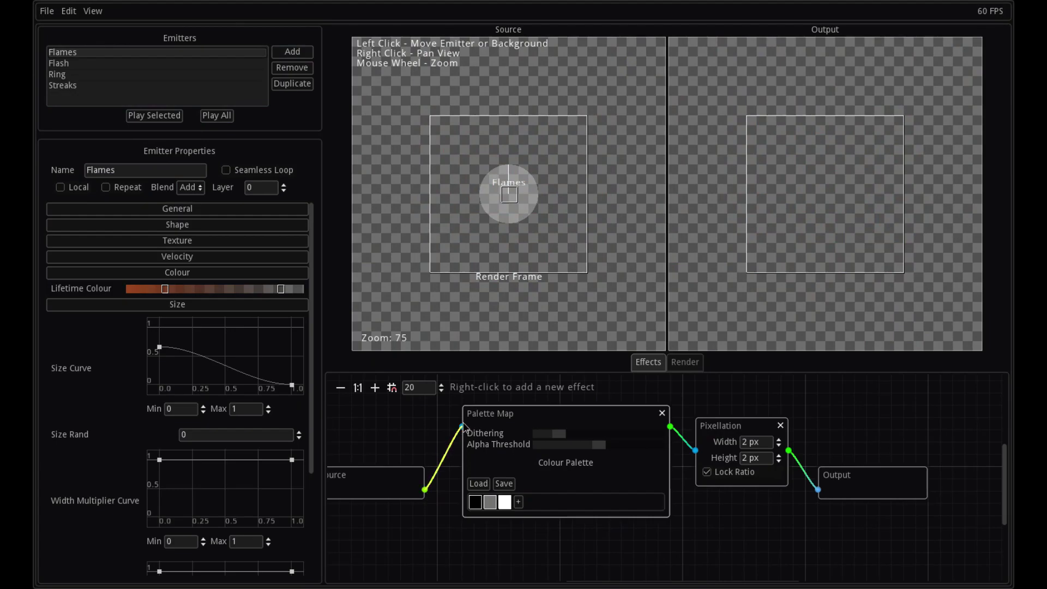
Step: Load the fire palette file into the Palette Map effect
click(487, 483)
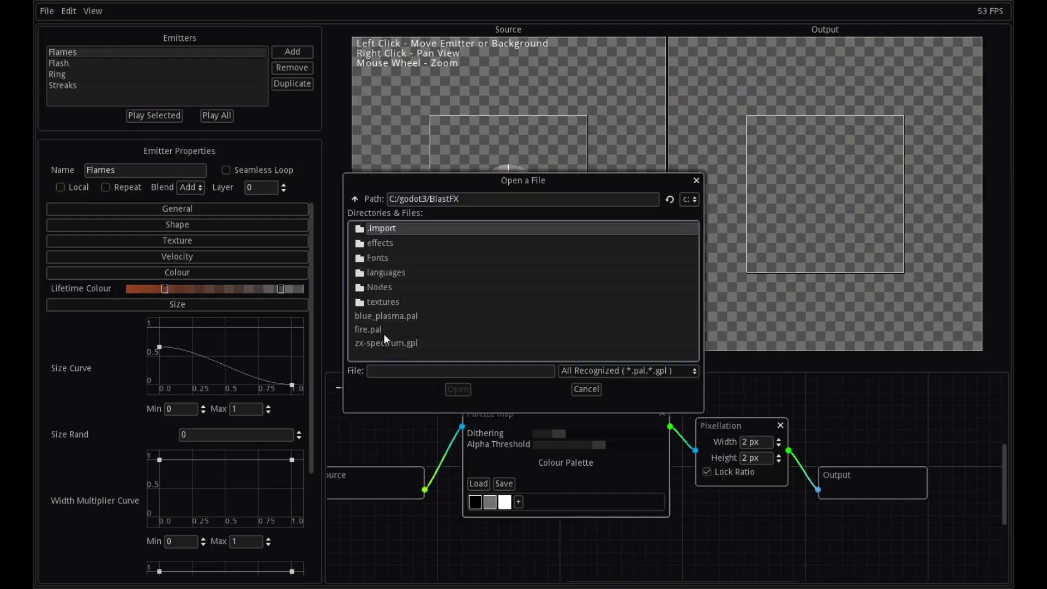
double_click(383, 331)
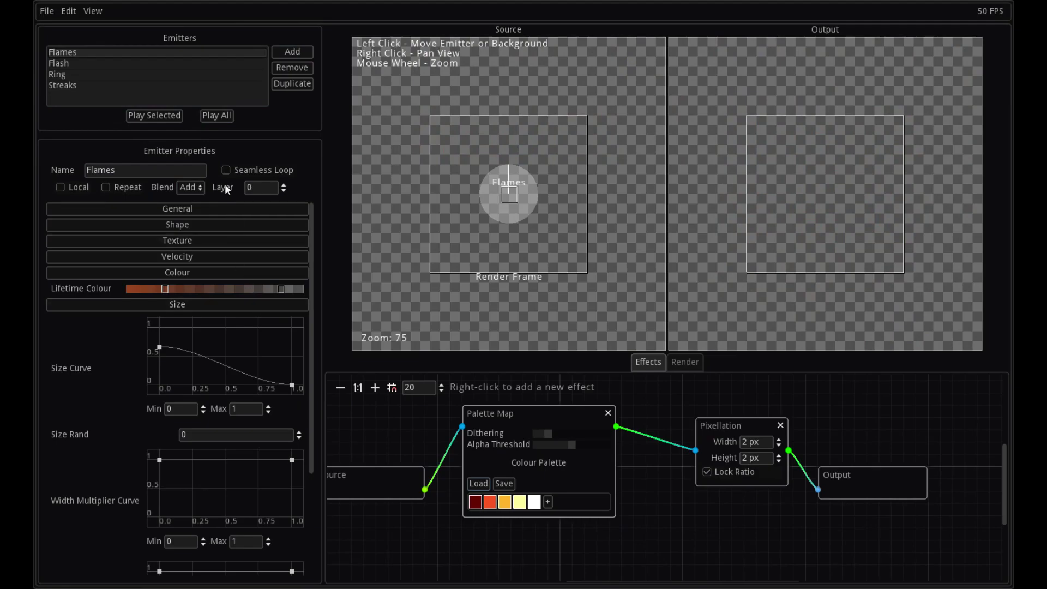
click(213, 117)
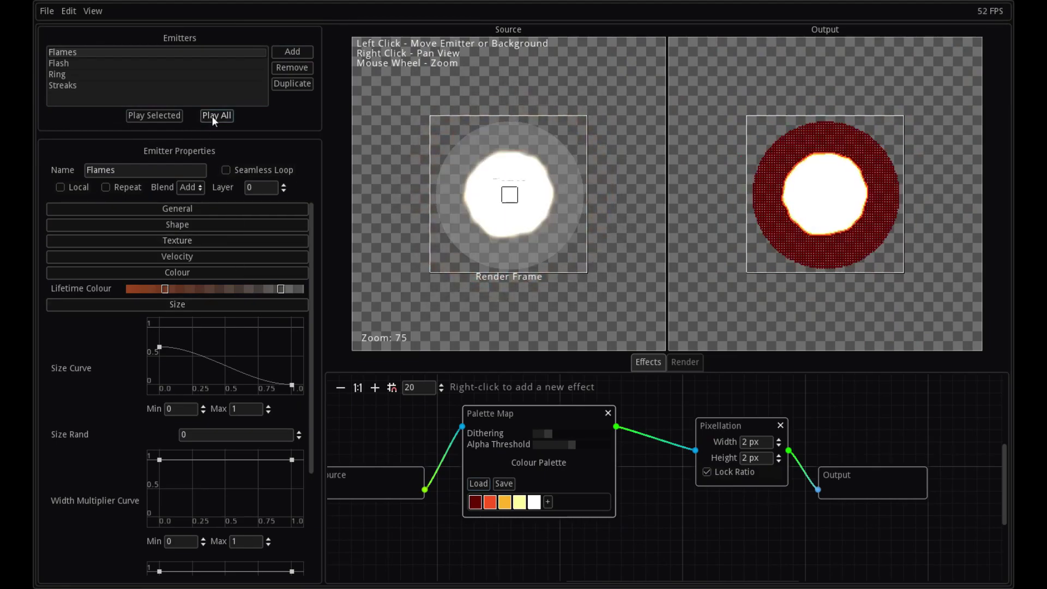
Step: Replay the explosion preview several times, then select the Streaks emitter
click(213, 116)
click(212, 116)
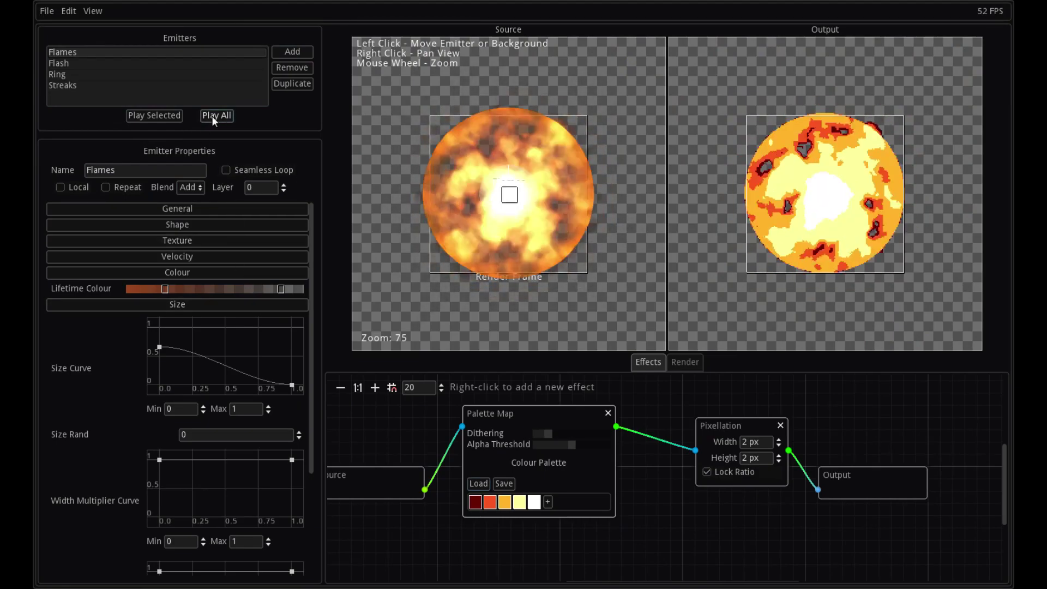
click(213, 116)
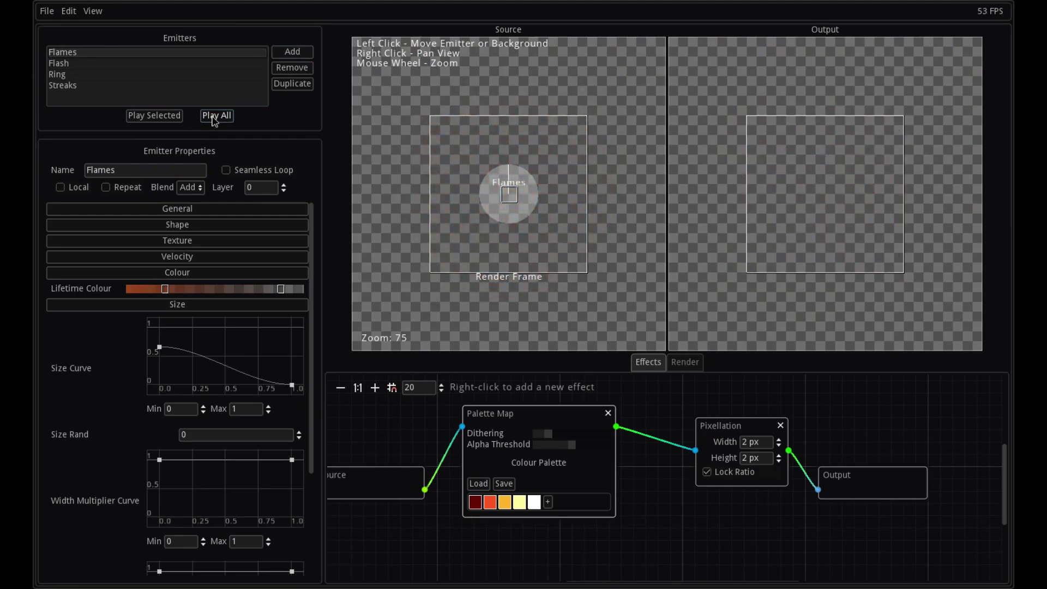
click(212, 117)
click(213, 116)
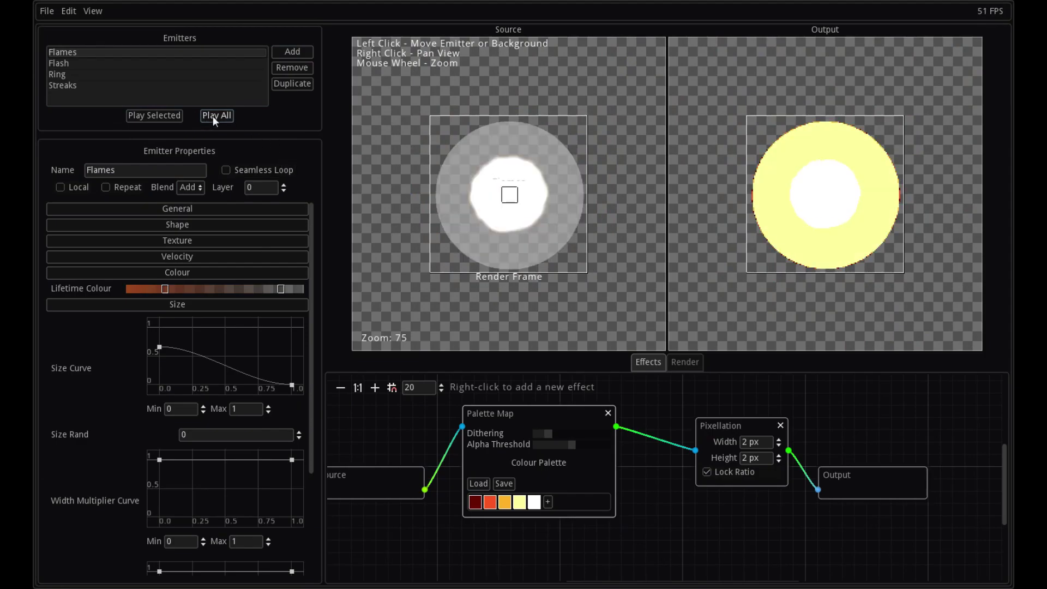
click(68, 86)
scroll(90, 374, down, 3)
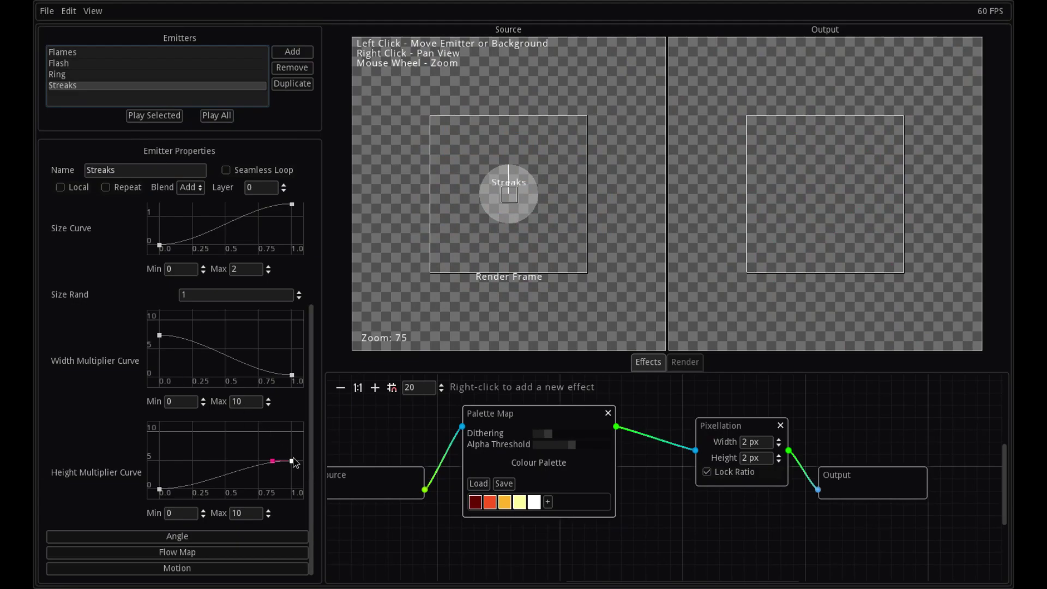
Step: Set the first Lifetime Colour stop to a light cream-white
click(214, 115)
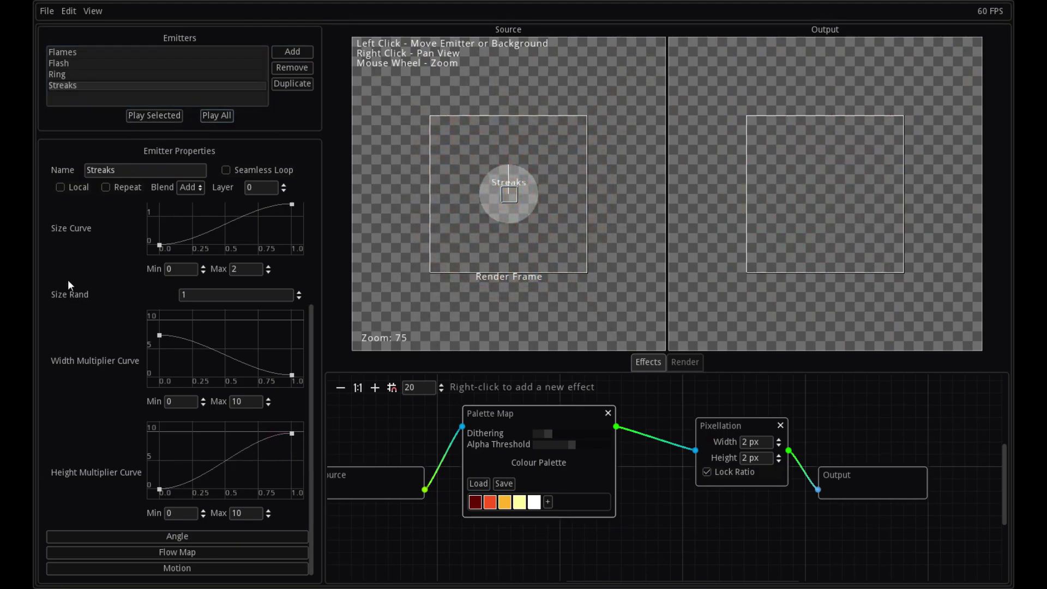
scroll(115, 332, up, 3)
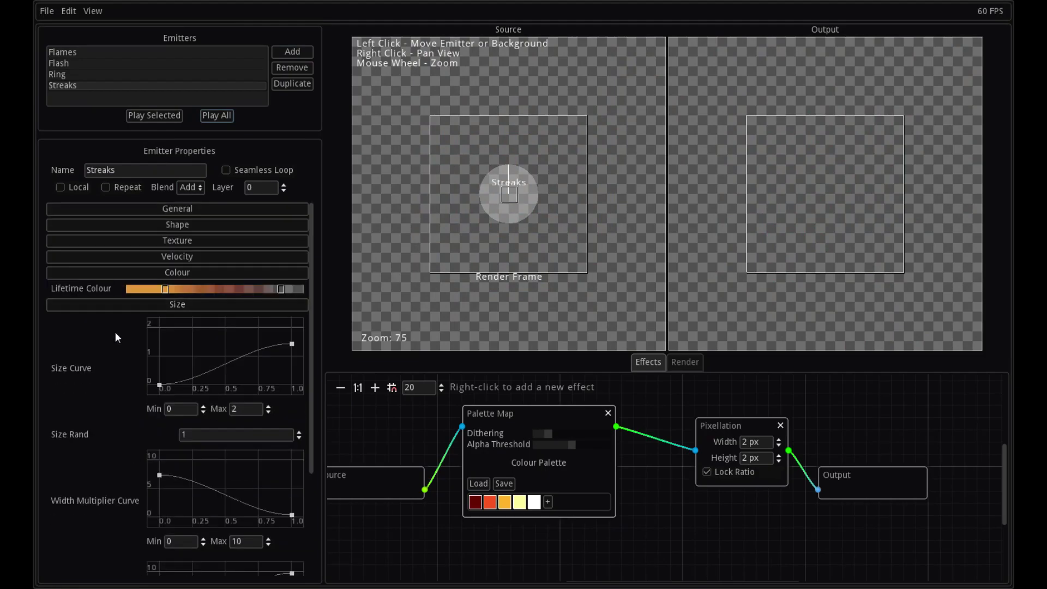
double_click(132, 289)
drag(460, 185, 453, 159)
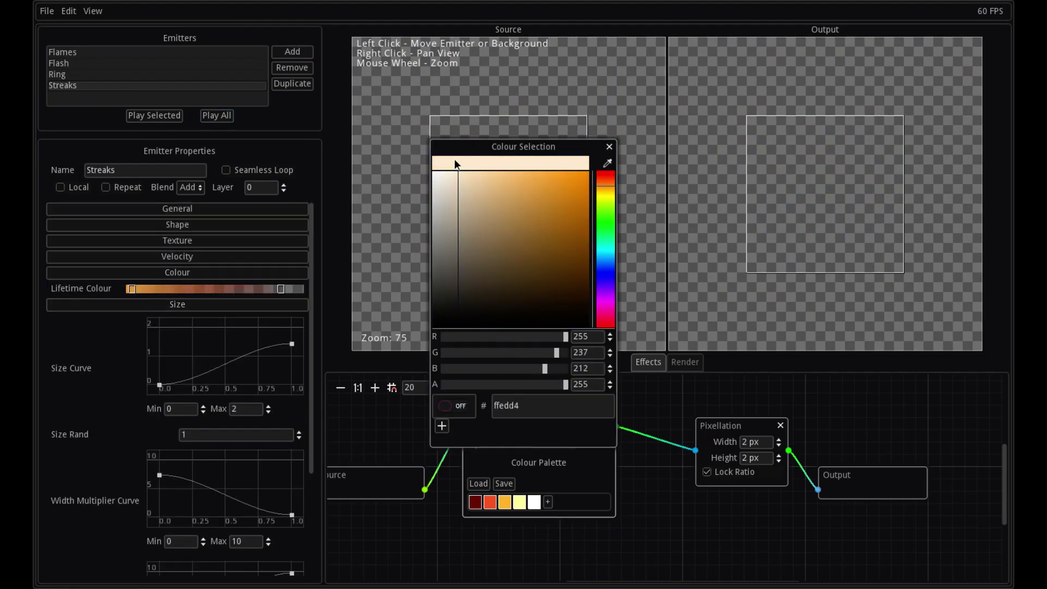
click(278, 293)
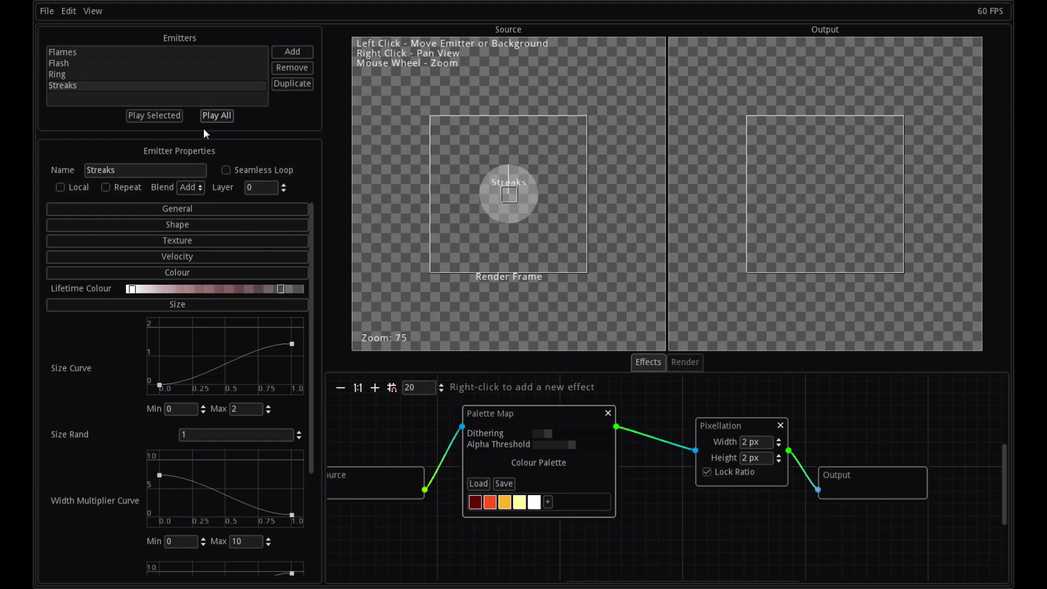
click(217, 117)
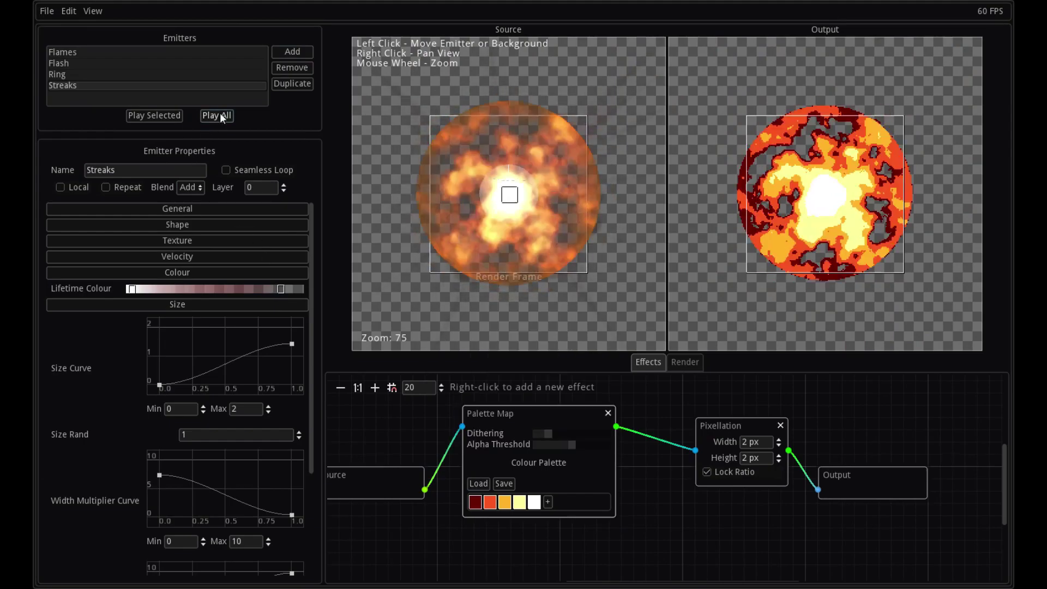
Step: Make the end Lifetime Colour stop fully opaque white and preview
click(279, 288)
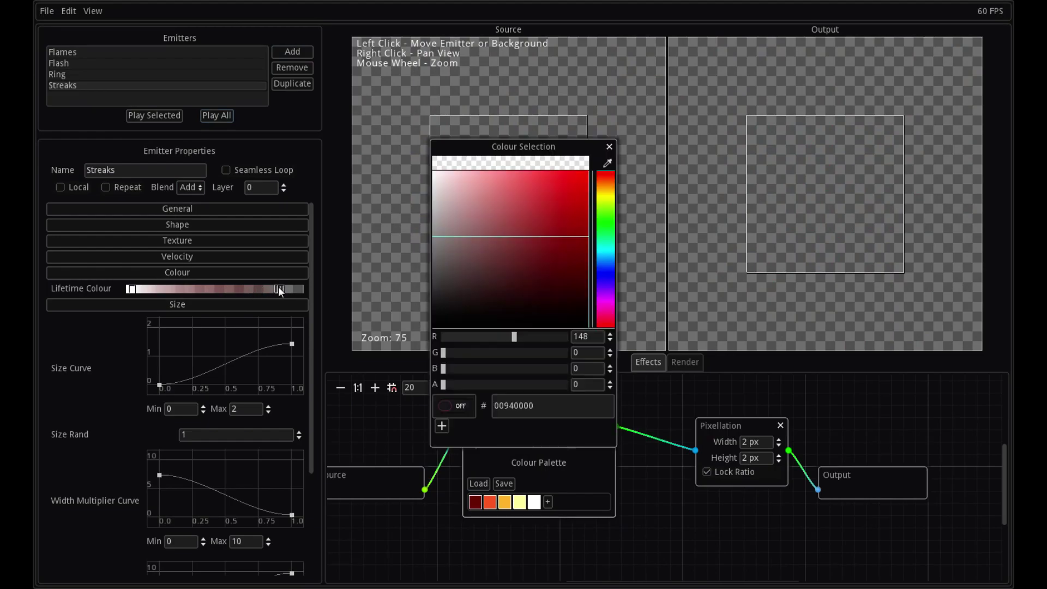
click(278, 290)
click(280, 287)
click(496, 172)
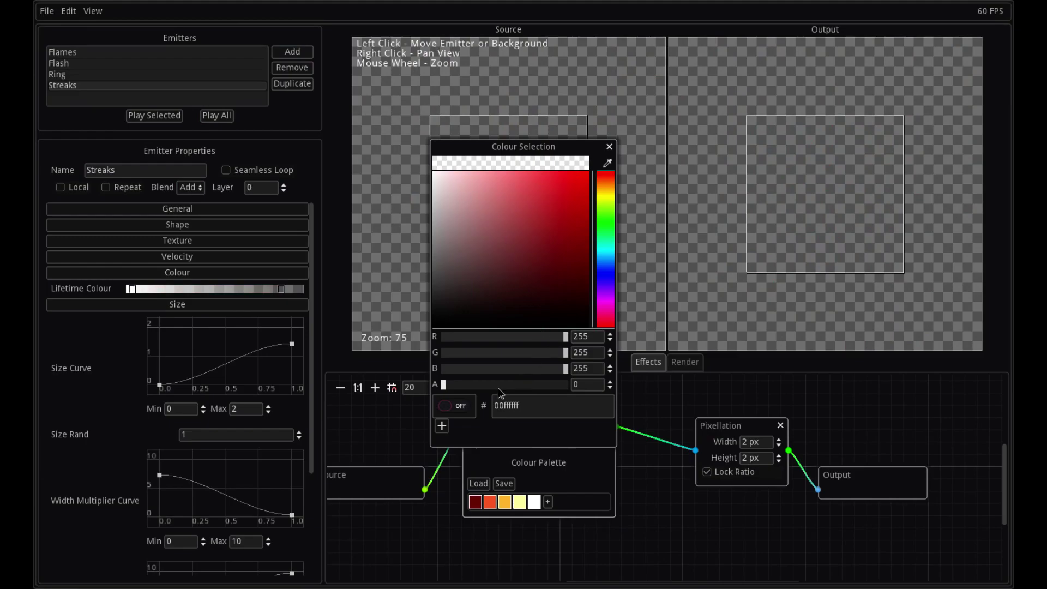
drag(499, 389, 570, 385)
click(222, 117)
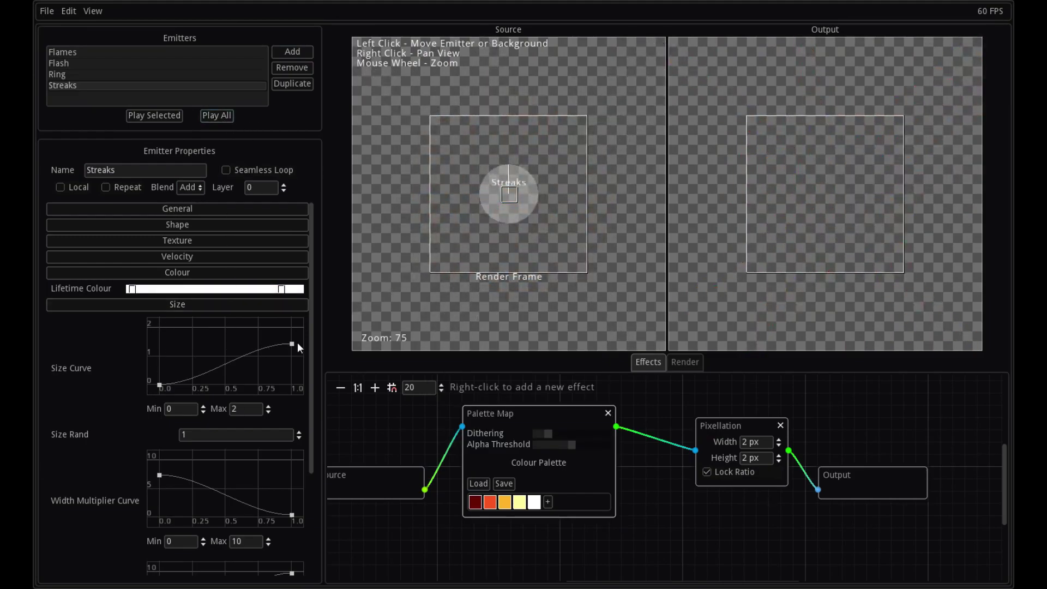
Step: Reshape the Height Multiplier curve to start at maximum and fall toward zero
click(156, 212)
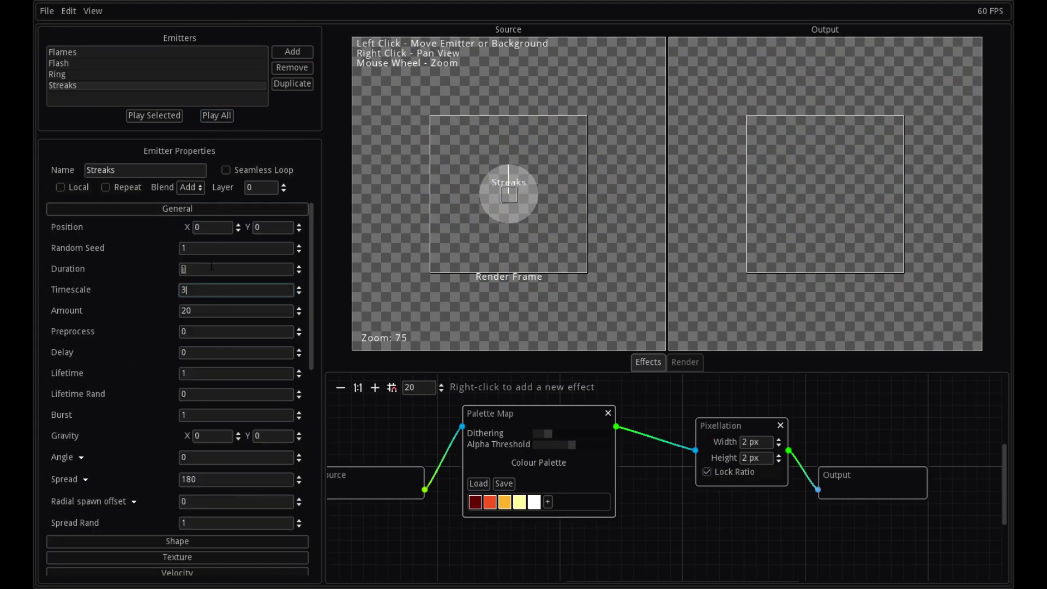
click(214, 113)
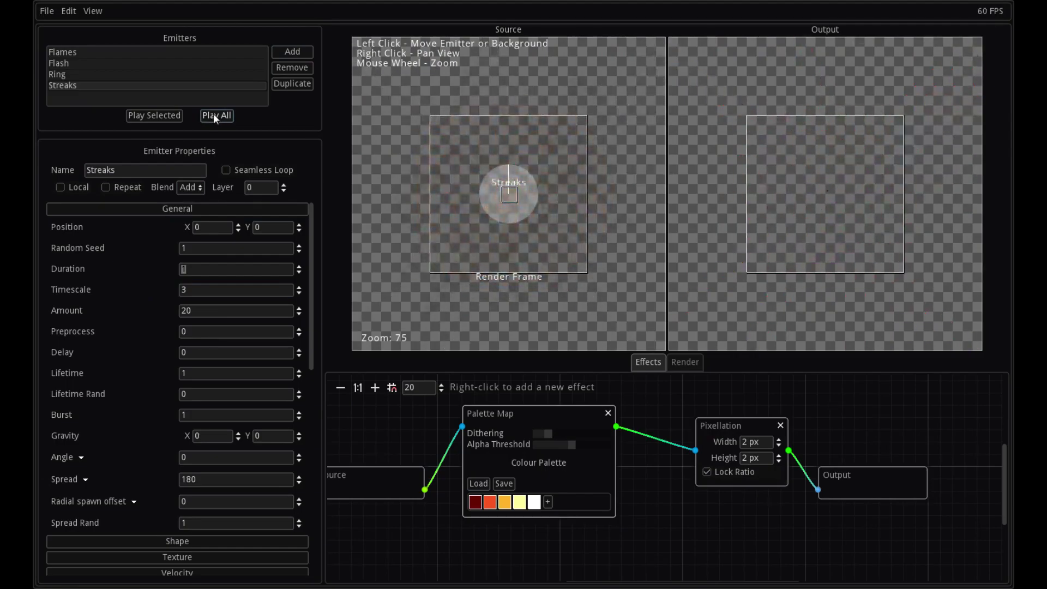
scroll(188, 441, down, 5)
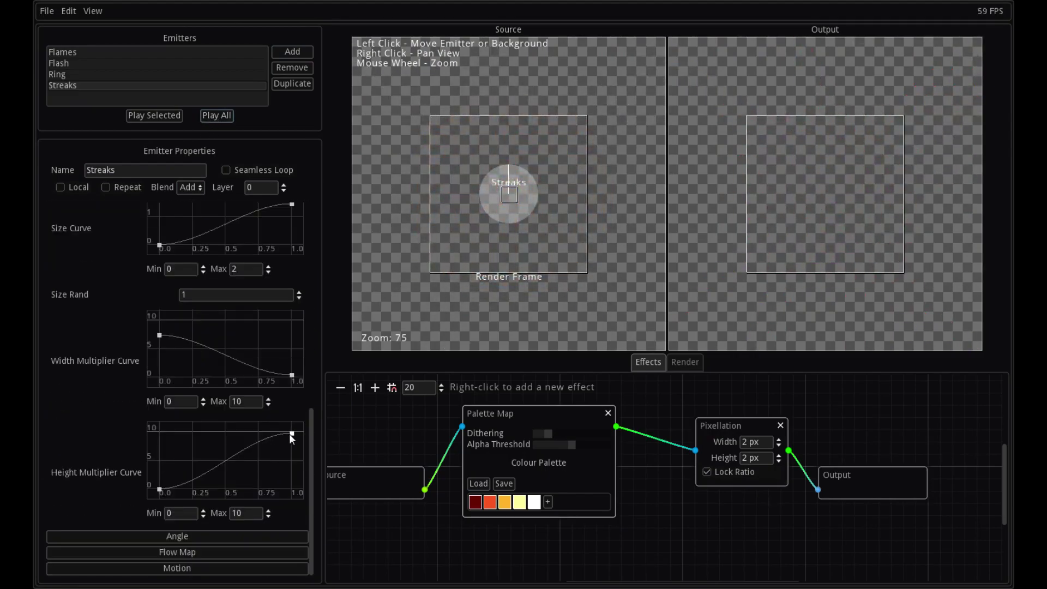
drag(298, 433, 301, 457)
click(217, 115)
drag(291, 454, 288, 489)
drag(160, 489, 160, 432)
click(219, 116)
scroll(135, 342, up, 2)
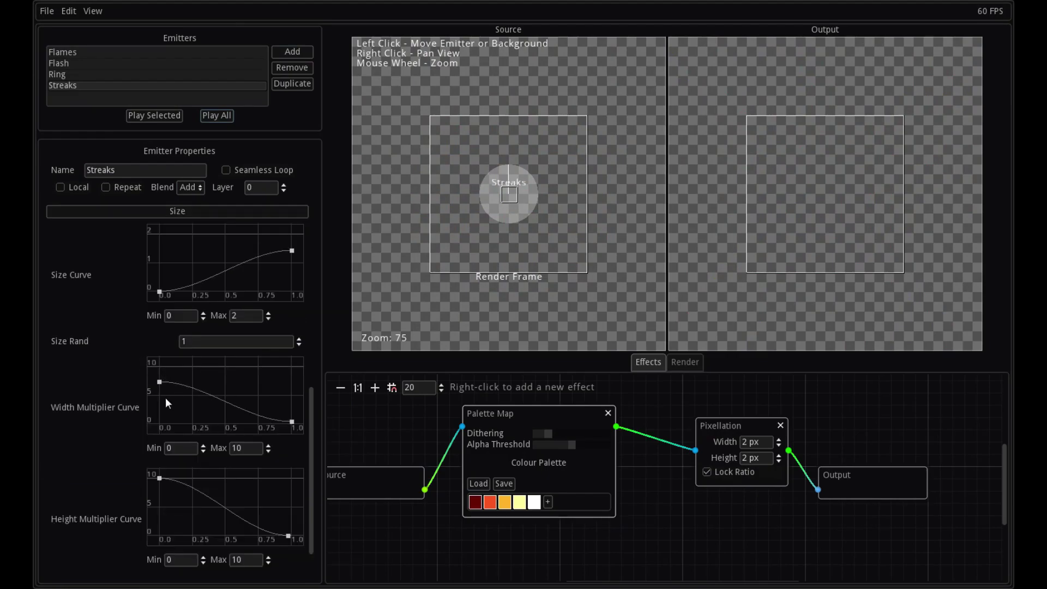
drag(289, 536, 310, 528)
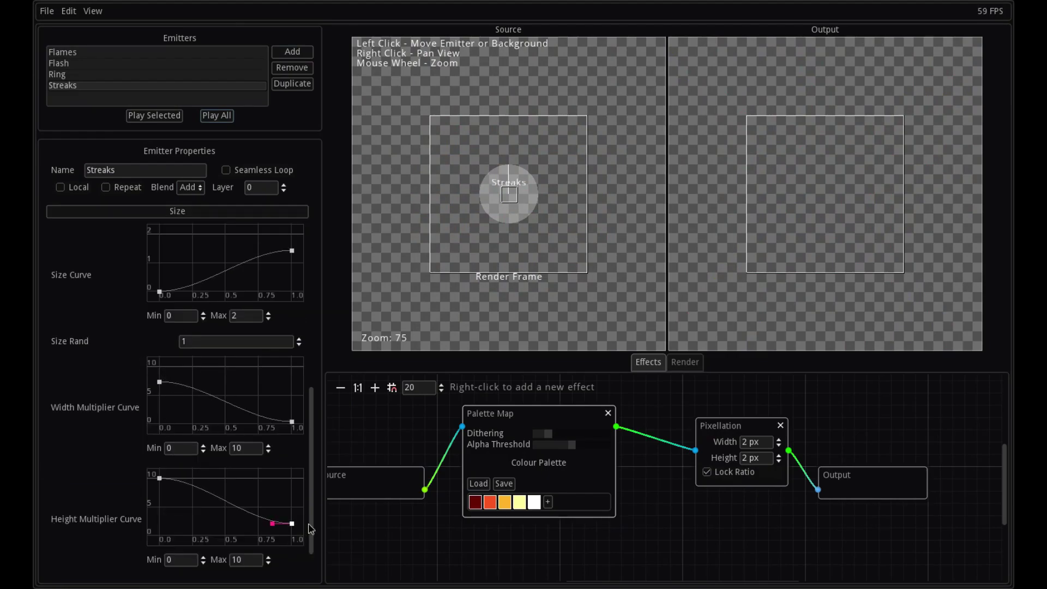
click(210, 116)
Step: Set the Size curve end to about 1.2 and lower the Width curve start from 7 to 5
scroll(165, 406, up, 3)
drag(294, 346, 272, 171)
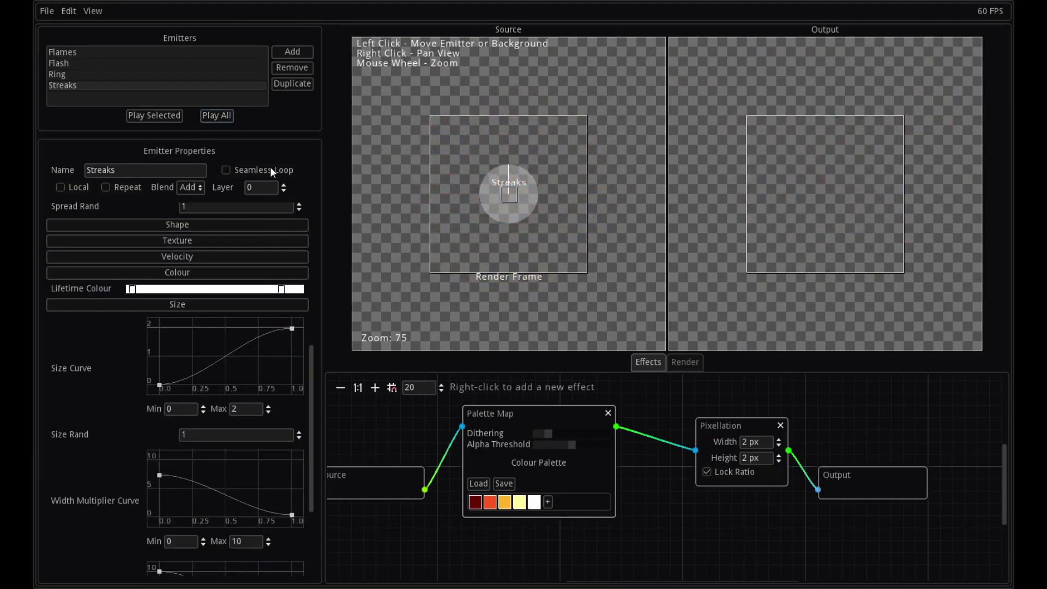
click(229, 115)
drag(296, 329, 300, 352)
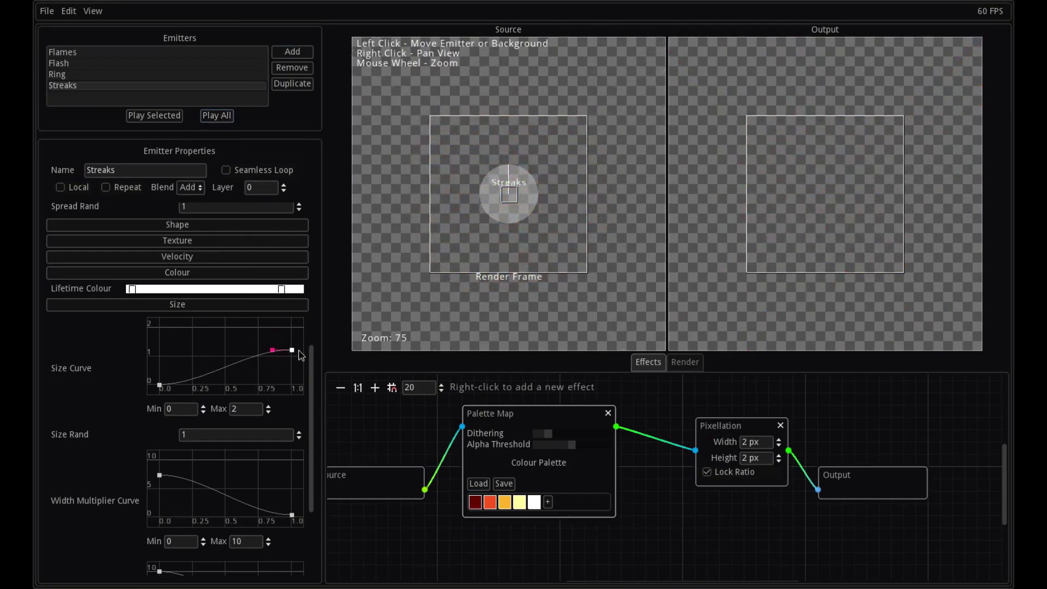
drag(155, 481, 156, 493)
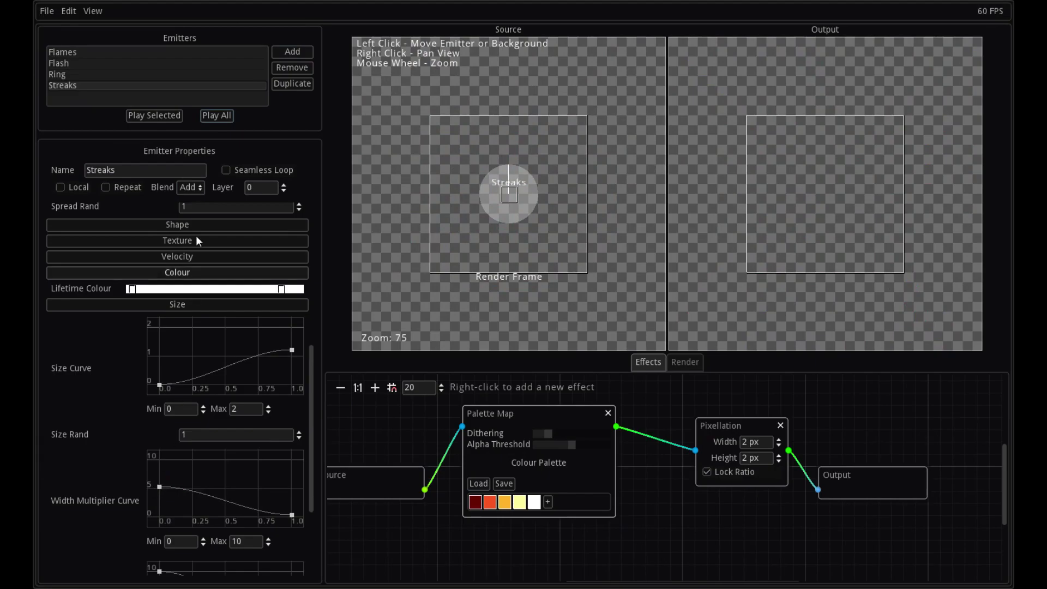
click(220, 121)
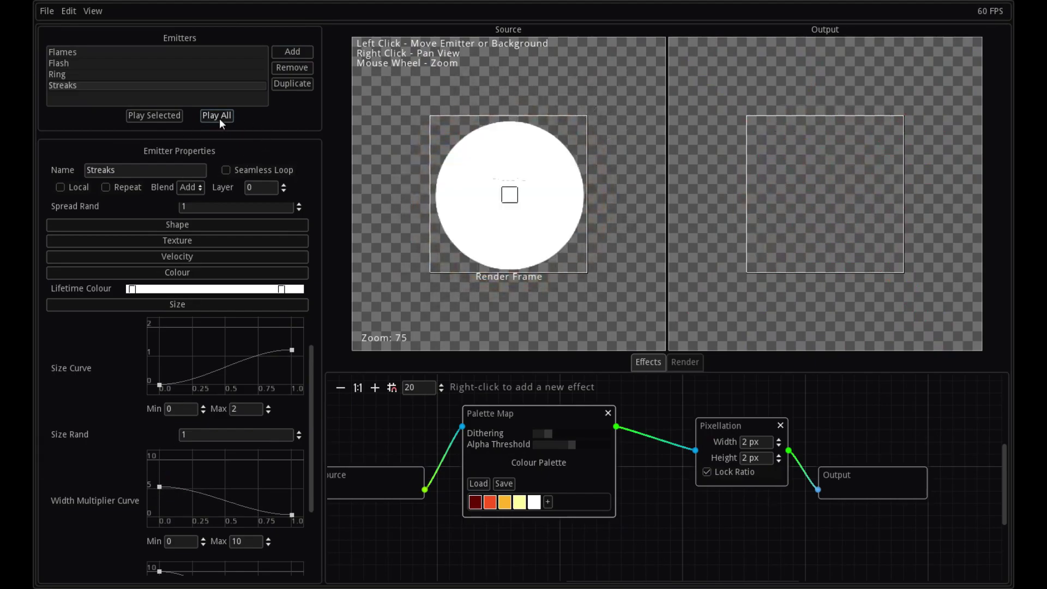
Step: Raise the Height curve's end to flatten it and drop the Width curve's end to zero
scroll(210, 484, down, 5)
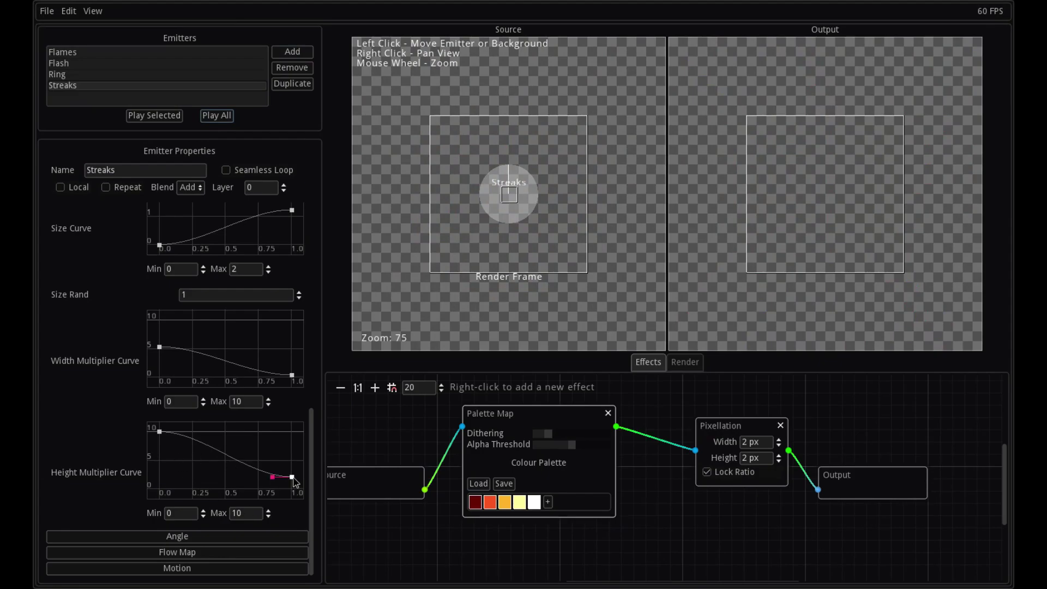
drag(292, 478, 292, 447)
click(219, 116)
drag(294, 376, 295, 398)
click(227, 116)
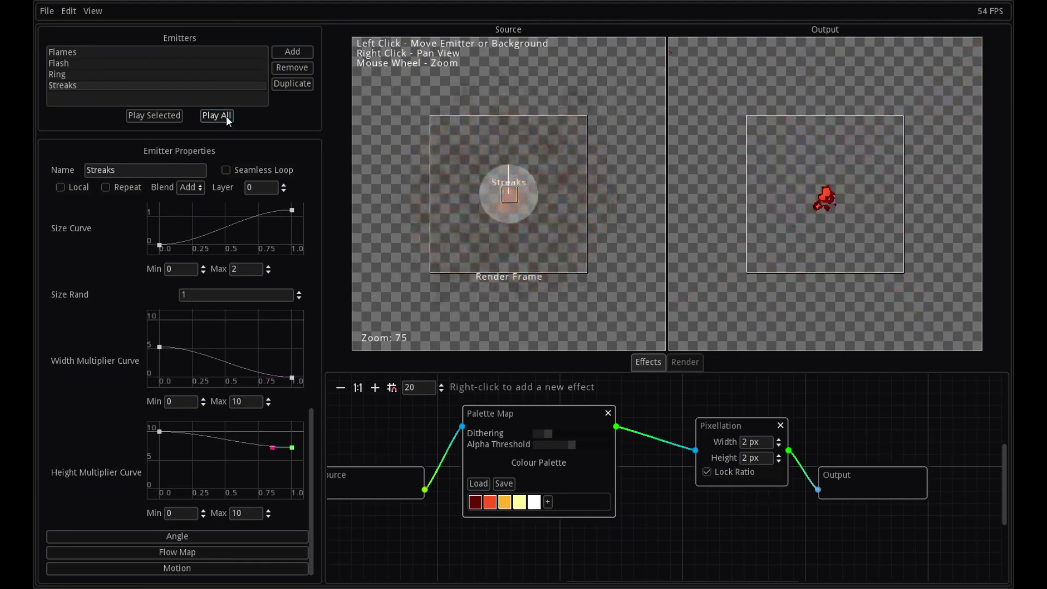
scroll(158, 308, up, 3)
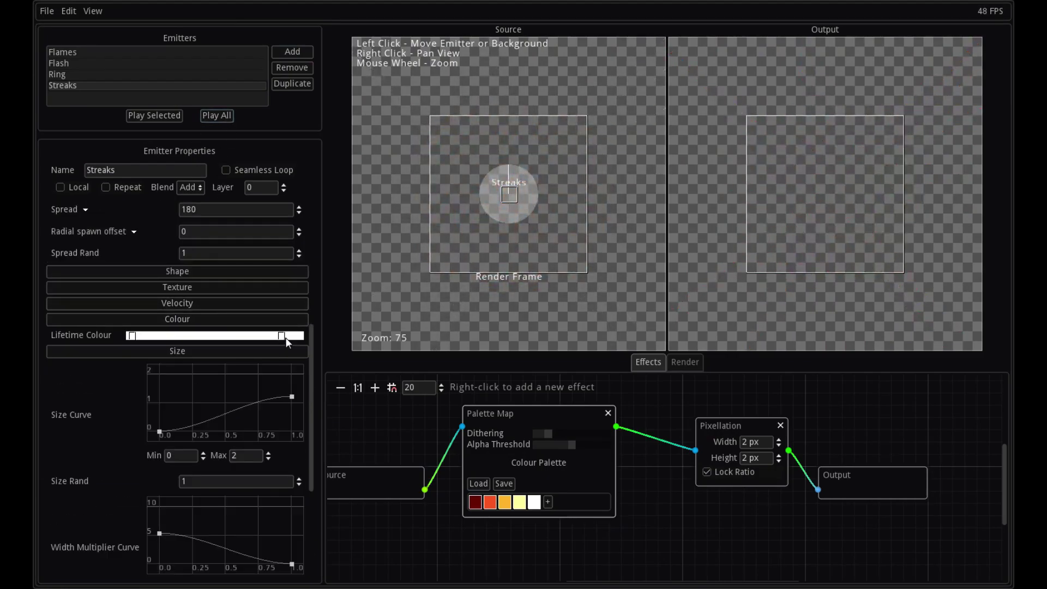
Step: Move the last colour stop to the end at alpha 0 and slide the inner stop right
drag(281, 336, 300, 336)
double_click(300, 335)
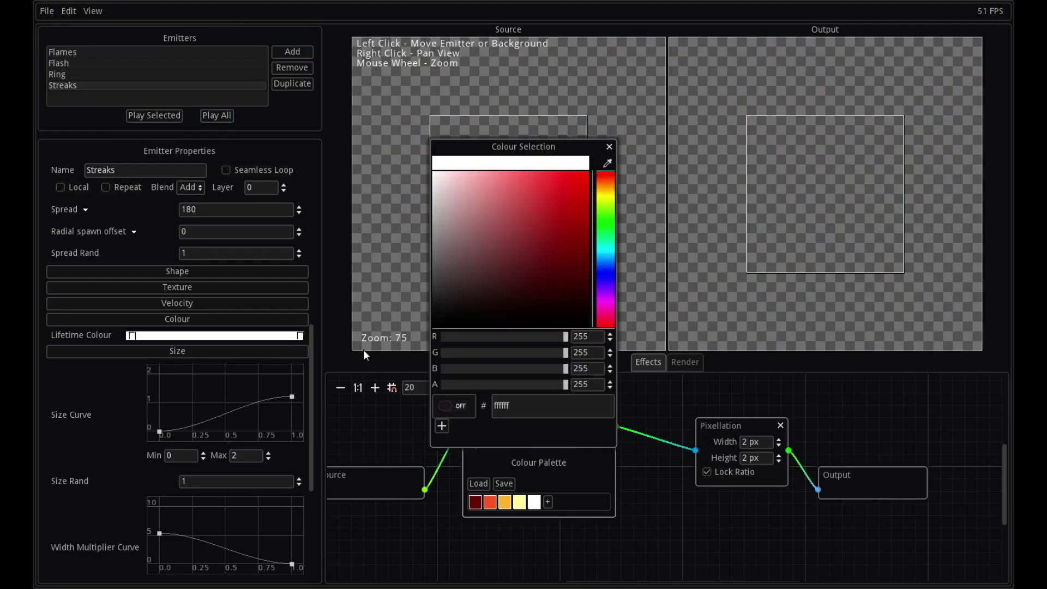
drag(518, 383, 381, 397)
click(215, 115)
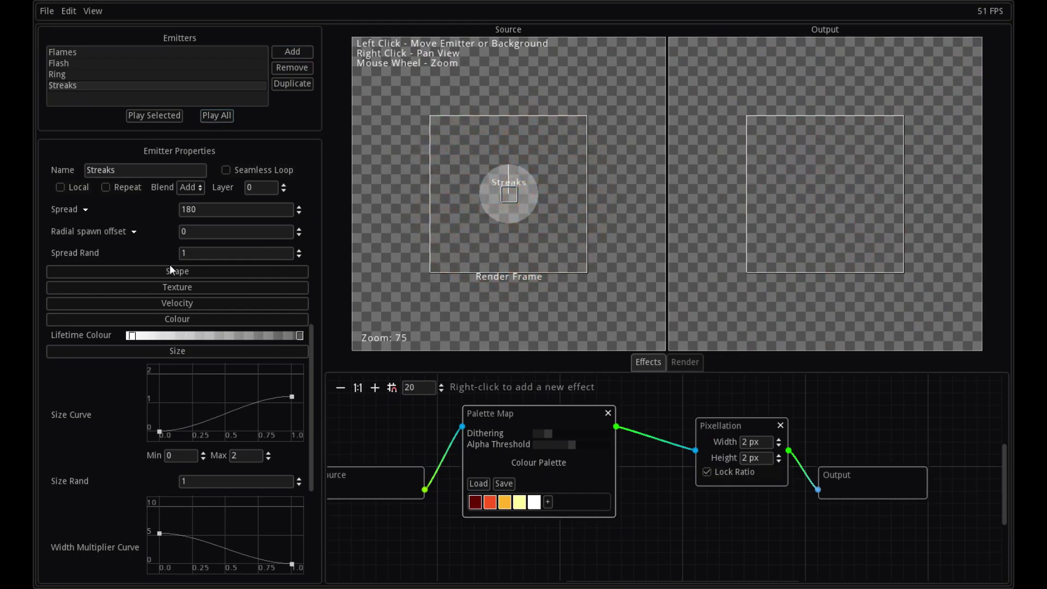
drag(139, 337, 256, 339)
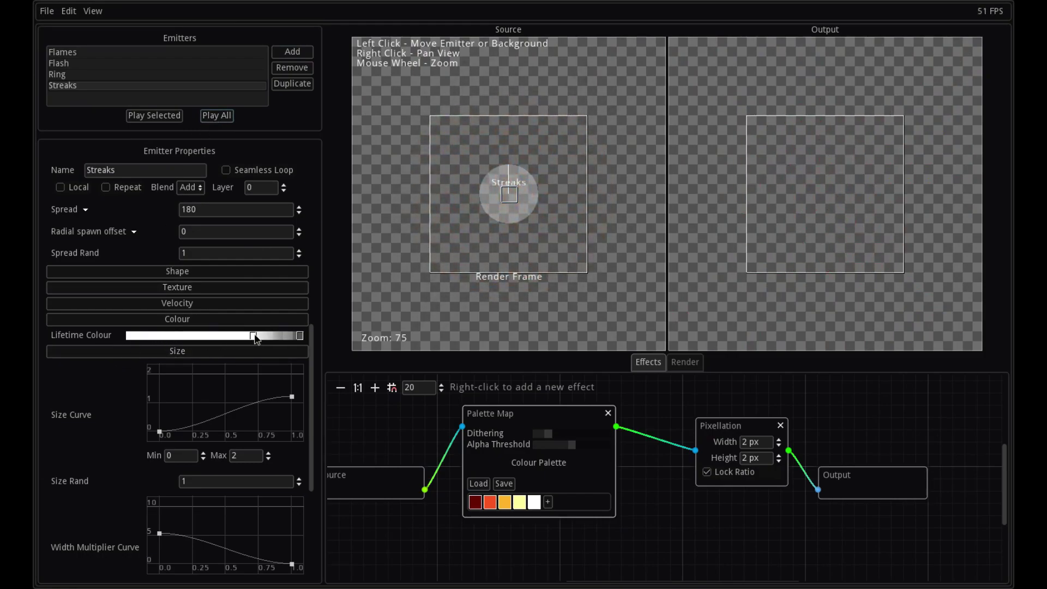
click(221, 119)
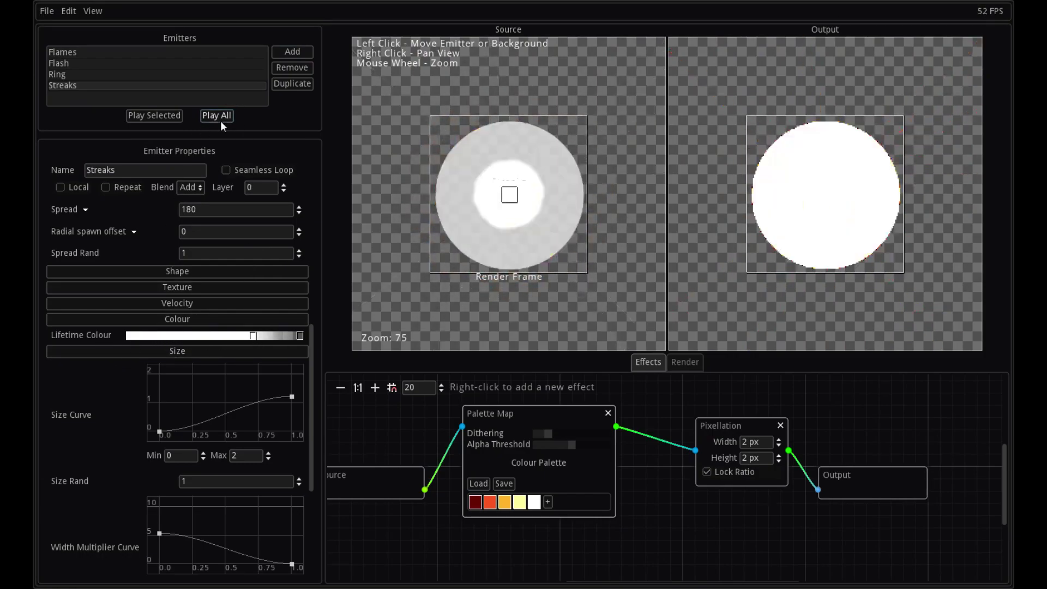
click(221, 120)
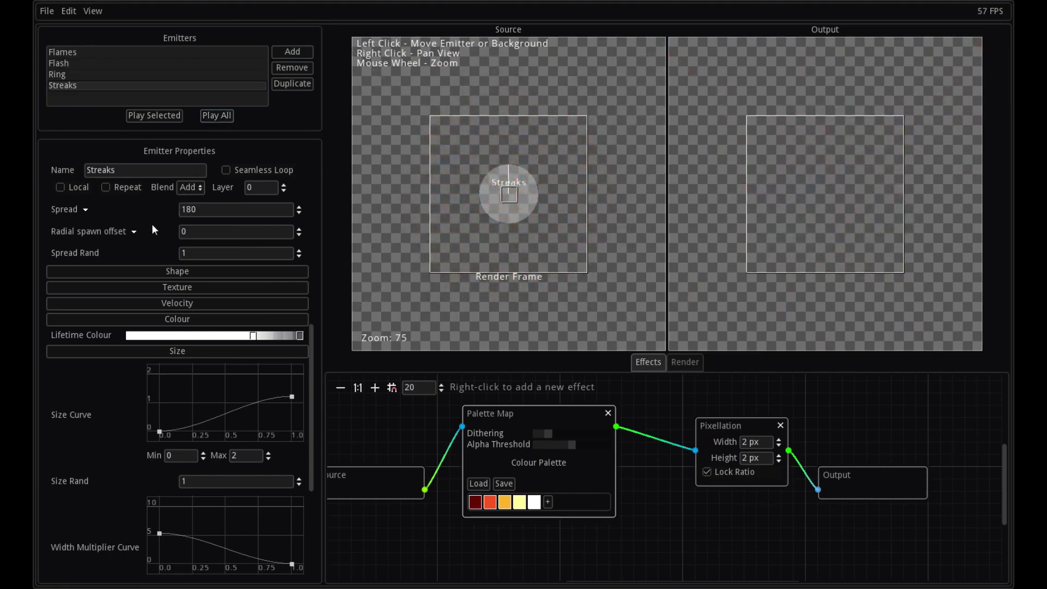
Step: Lower the Size Curve end so streaks grow only to about 0.6
drag(289, 400, 297, 414)
click(219, 116)
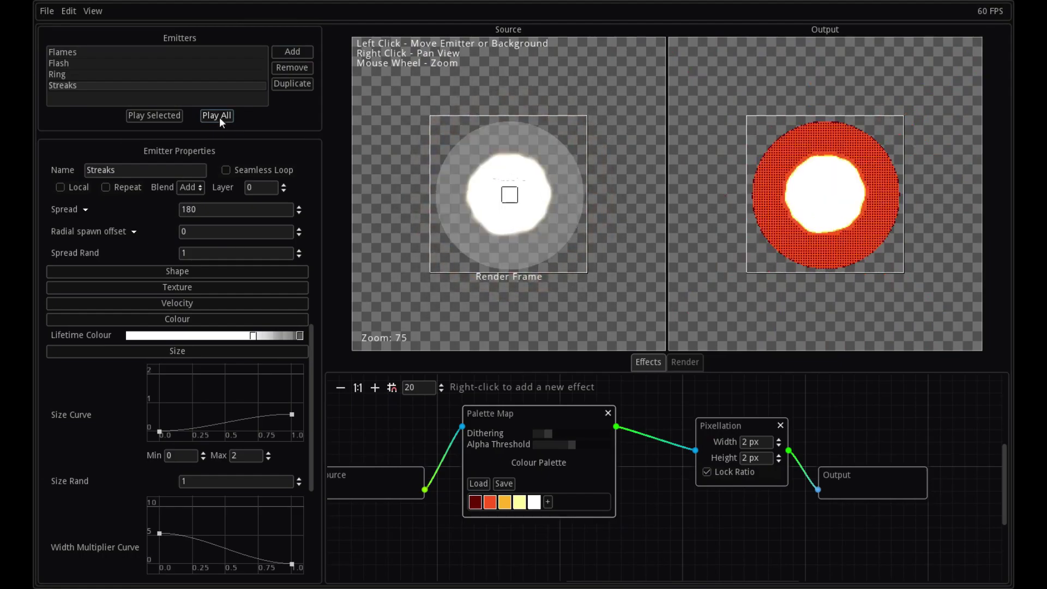
click(219, 117)
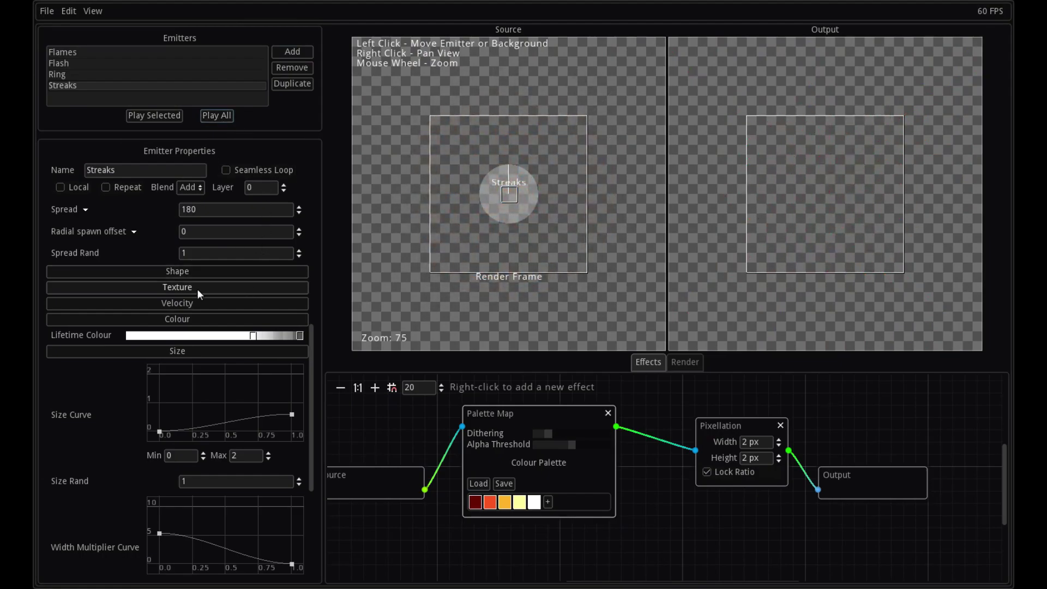
Step: Lower the start of the Flames Size Curve to about 0.3
click(86, 57)
scroll(107, 344, down, 3)
drag(159, 301, 159, 313)
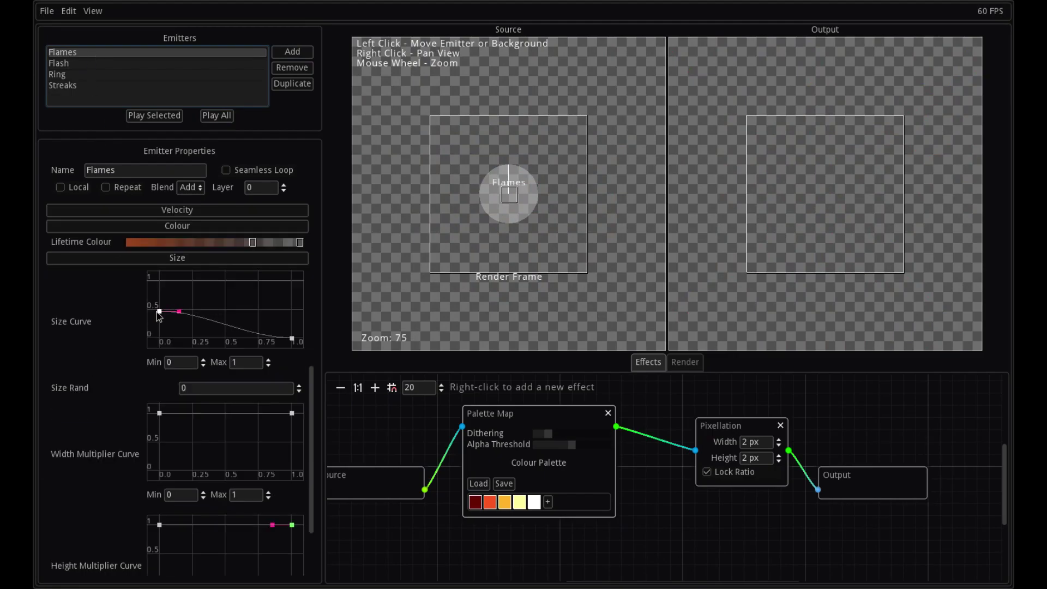
click(218, 117)
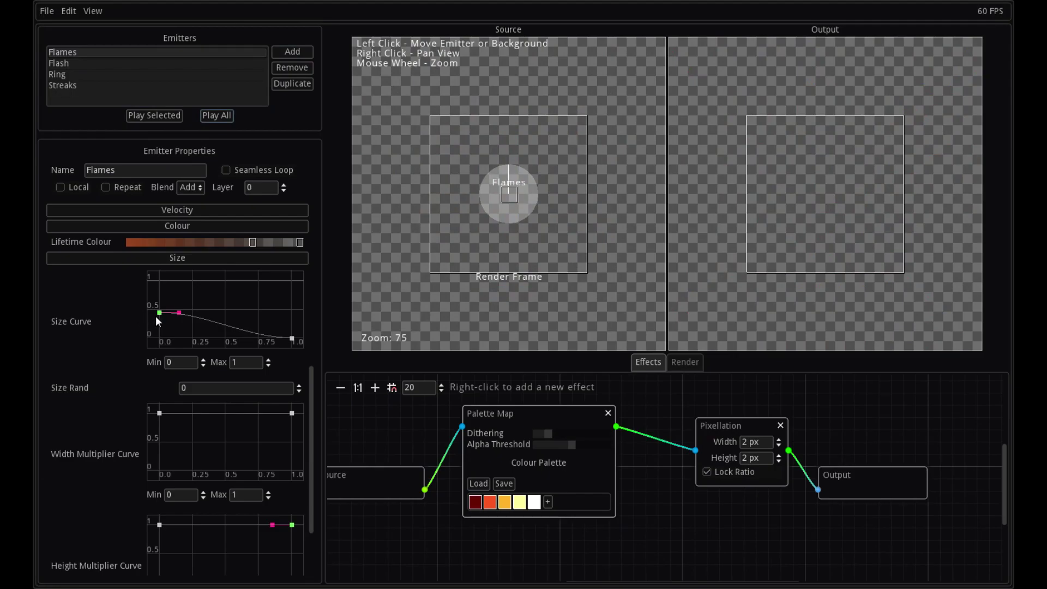
drag(156, 316, 156, 322)
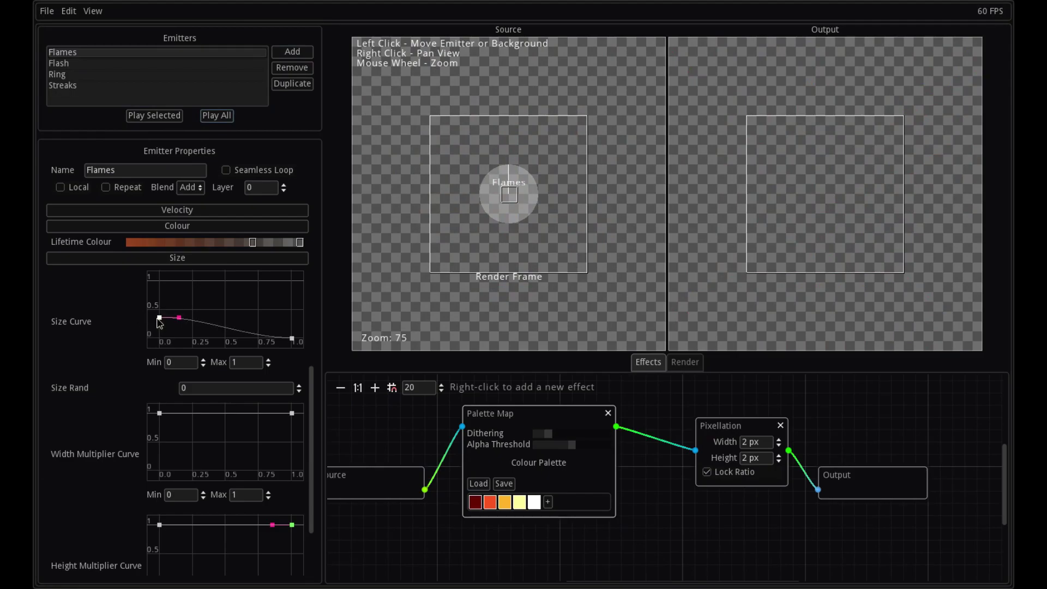
click(69, 65)
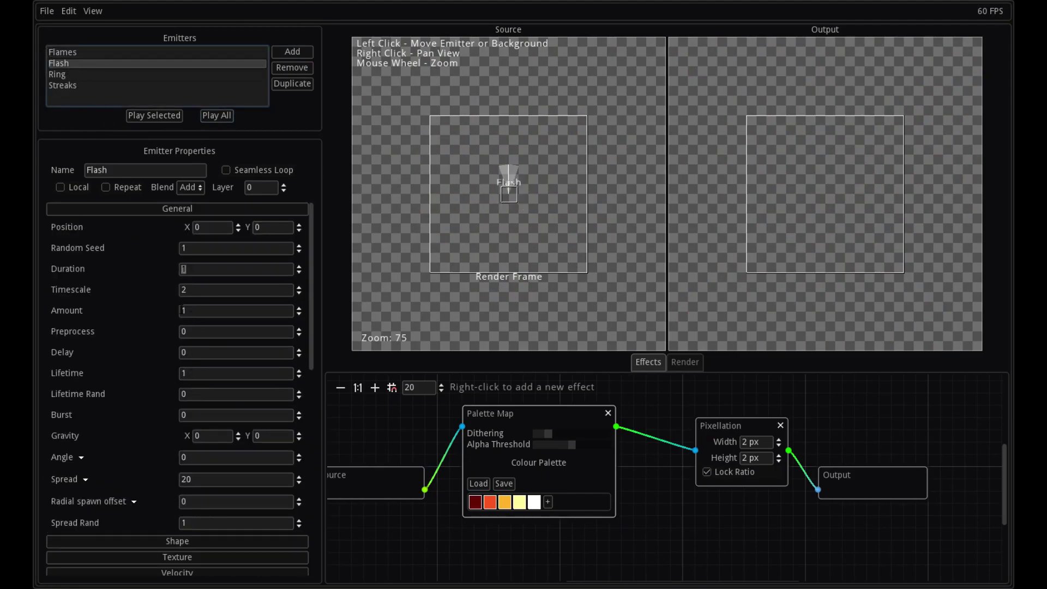
Step: Set the Flash emitter's timescale to 3
double_click(199, 290)
text(3)
click(216, 114)
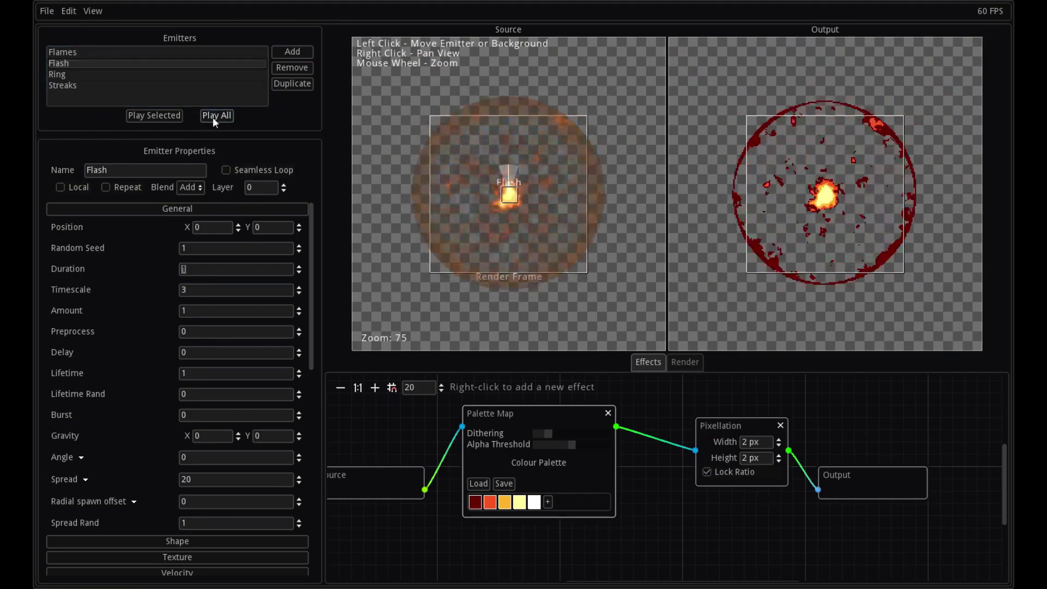
Step: Lower both ends of the Flash size curve from 2 to about 1.2
scroll(146, 405, down, 5)
scroll(146, 404, down, 1)
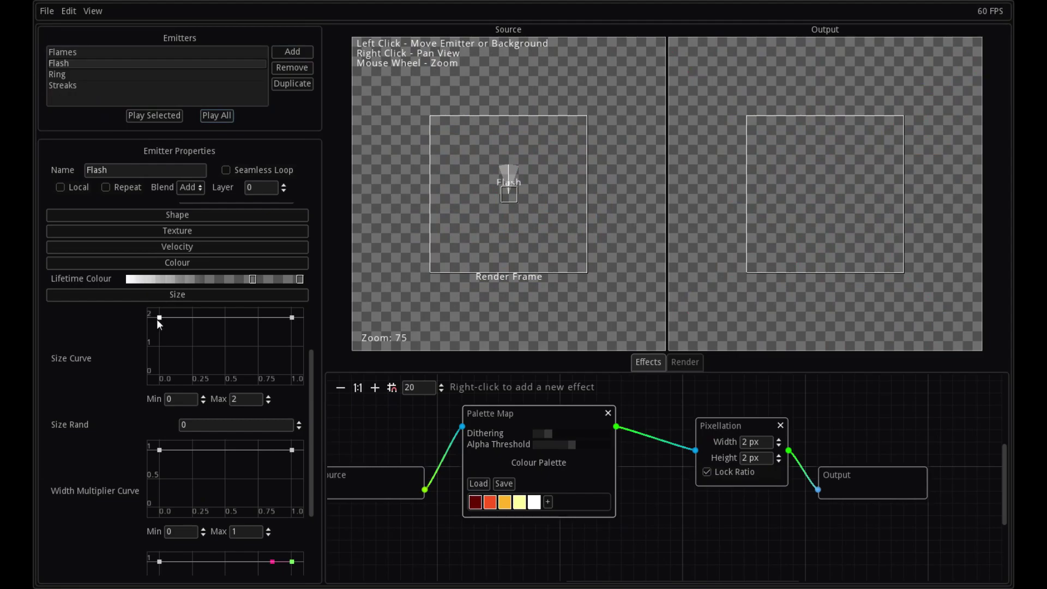
drag(159, 318, 158, 337)
drag(295, 326, 297, 342)
click(216, 120)
Step: Increase the Palette Map dithering, then ease it back slightly while replaying the explosion
click(223, 115)
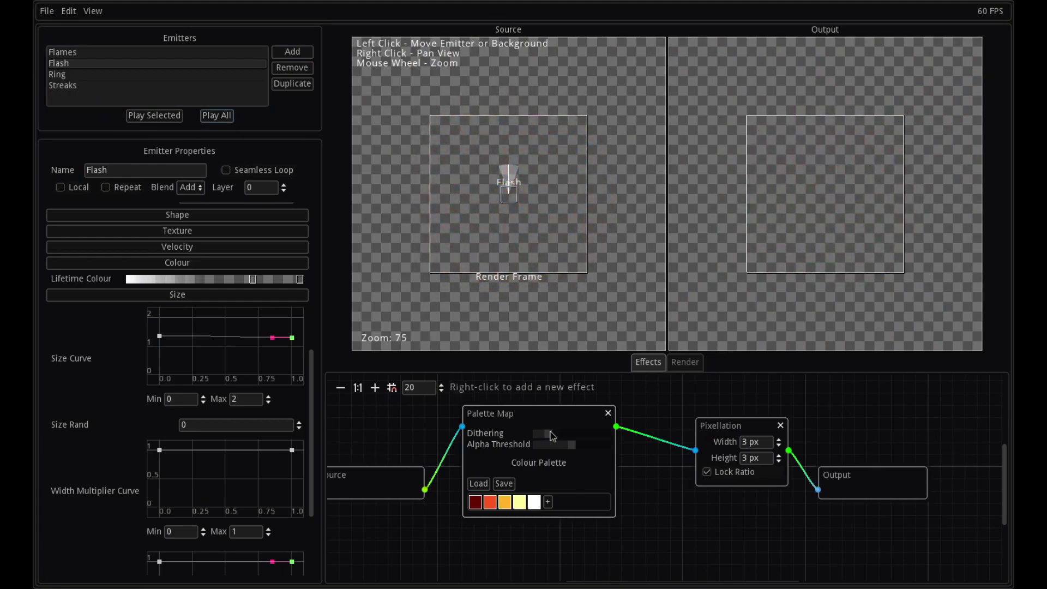
drag(552, 434, 606, 435)
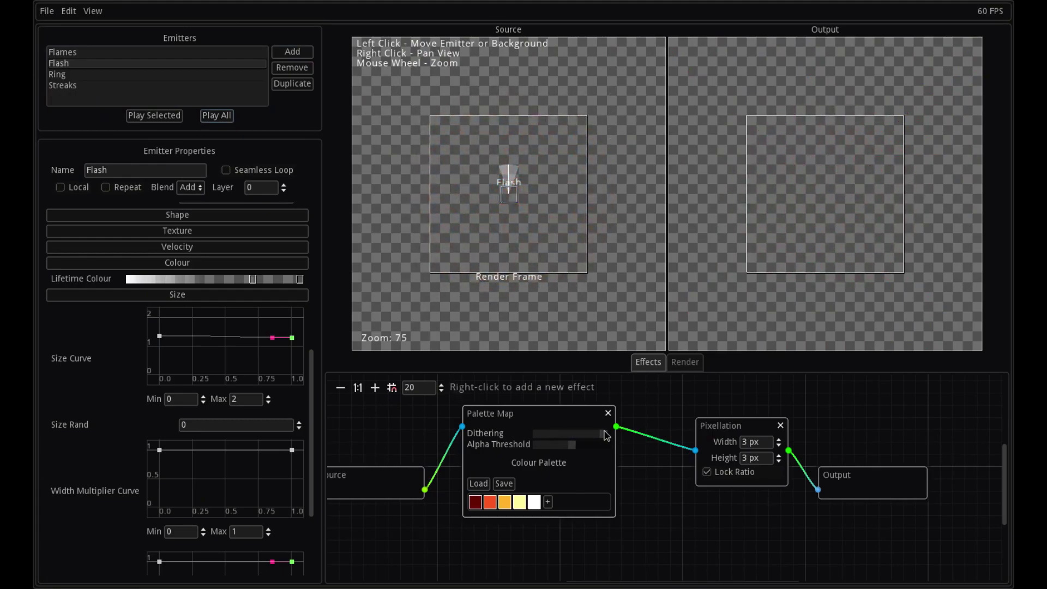
click(224, 117)
drag(593, 436, 546, 448)
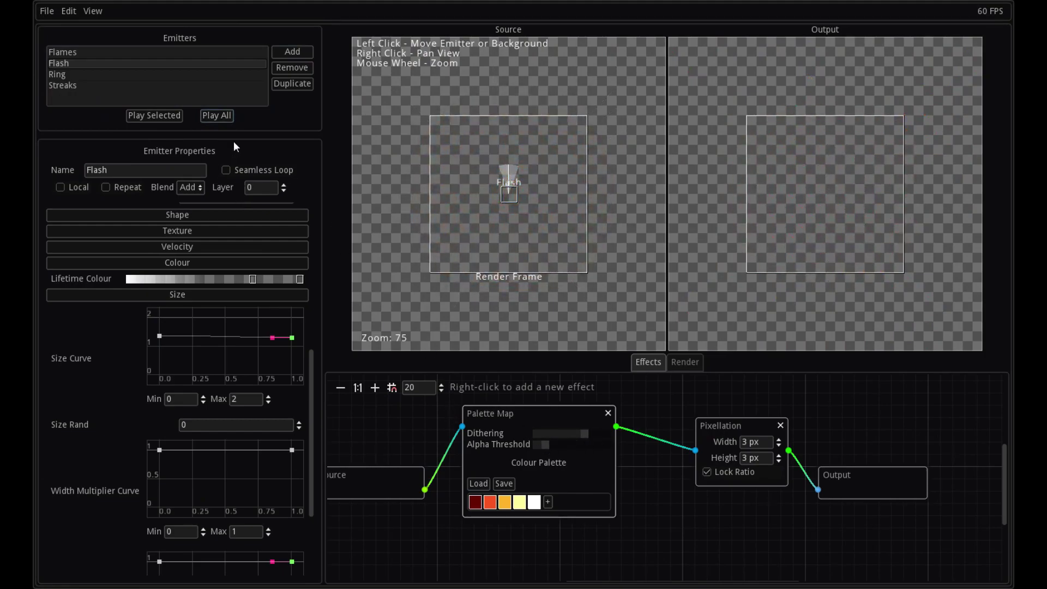
click(226, 117)
Step: Fine-tune the Palette Map alpha threshold by raising it, then lowering it partway back
drag(561, 450, 603, 450)
click(214, 116)
mouse_move(601, 450)
mouse_down()
mouse_move(562, 451)
mouse_move(583, 434)
mouse_up()
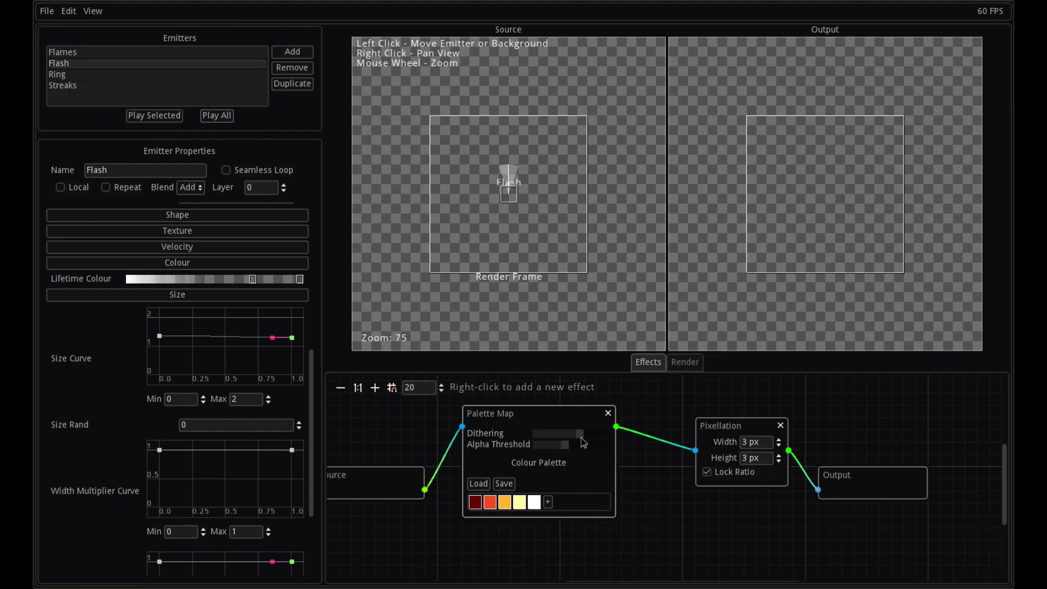
Step: Add a Symmetry effect wired into Palette Map, mirroring on both X and Y axes
right_click(621, 534)
mouse_move(669, 540)
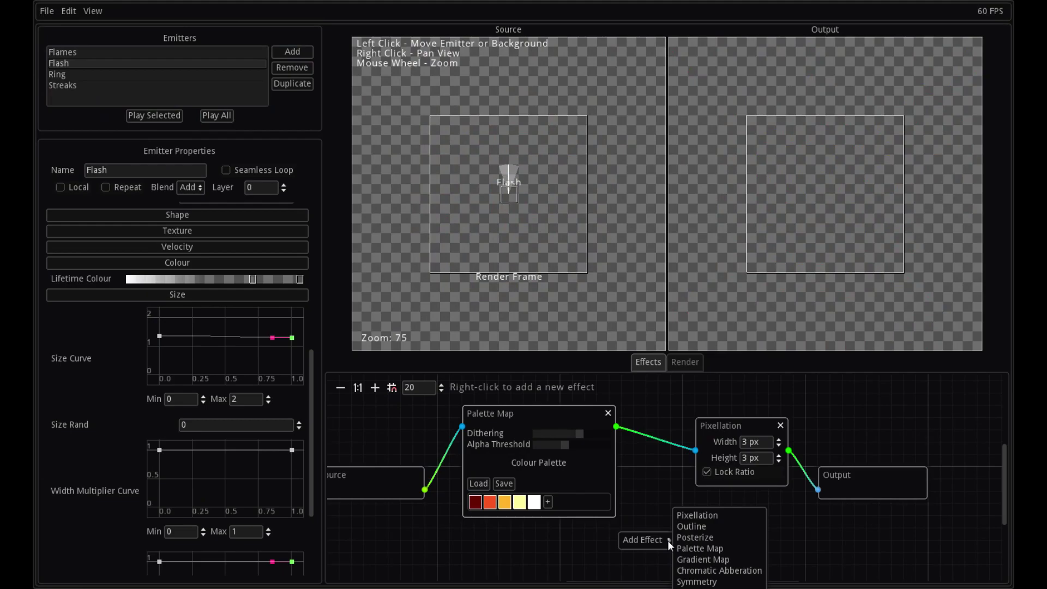
click(695, 582)
mouse_move(694, 558)
mouse_down()
mouse_move(585, 554)
mouse_move(473, 523)
mouse_up()
mouse_move(518, 410)
mouse_down()
mouse_move(550, 421)
mouse_move(439, 551)
mouse_up()
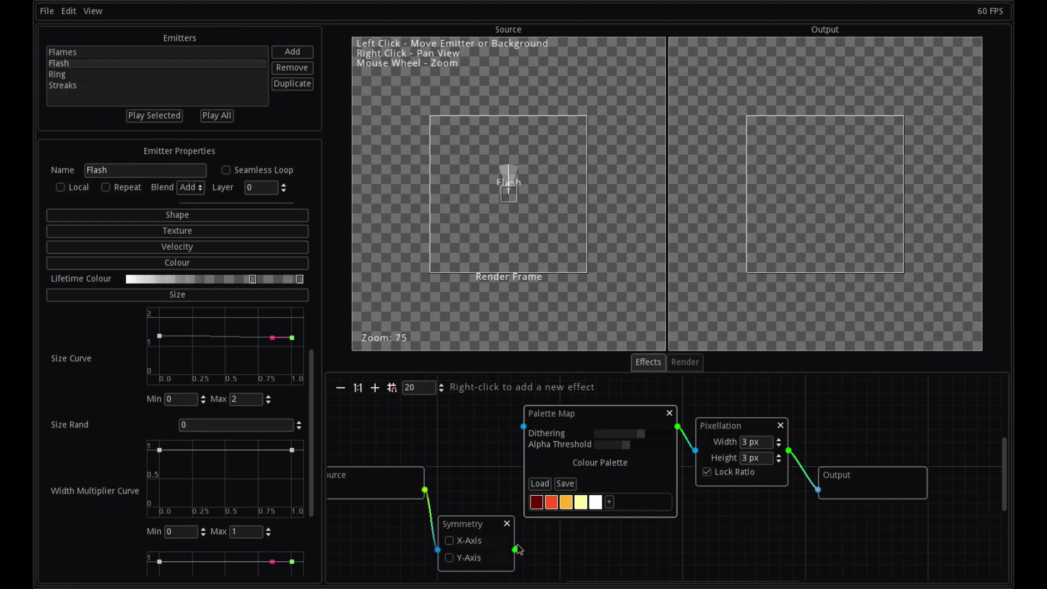
drag(516, 549, 523, 426)
click(468, 557)
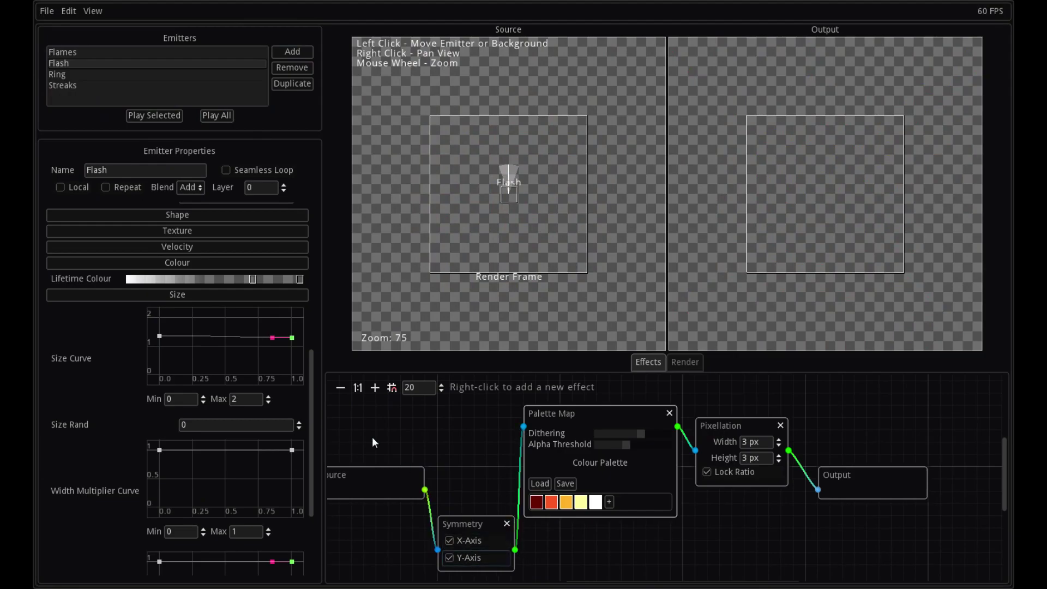
click(217, 116)
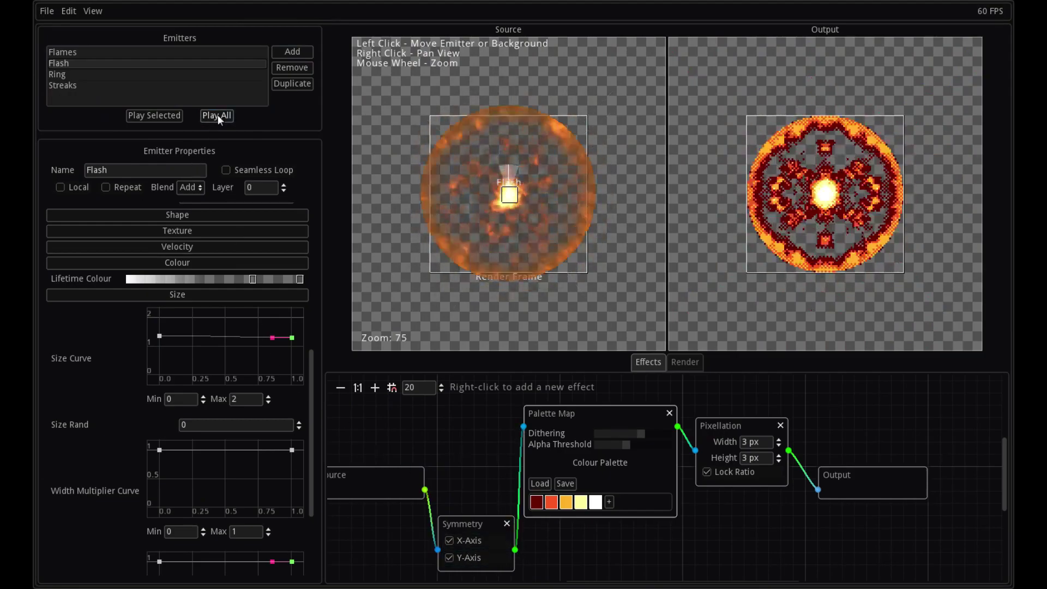
Step: Move the Flash emitter up-left, then nudge it down-right, replaying to check placement
drag(509, 192, 502, 181)
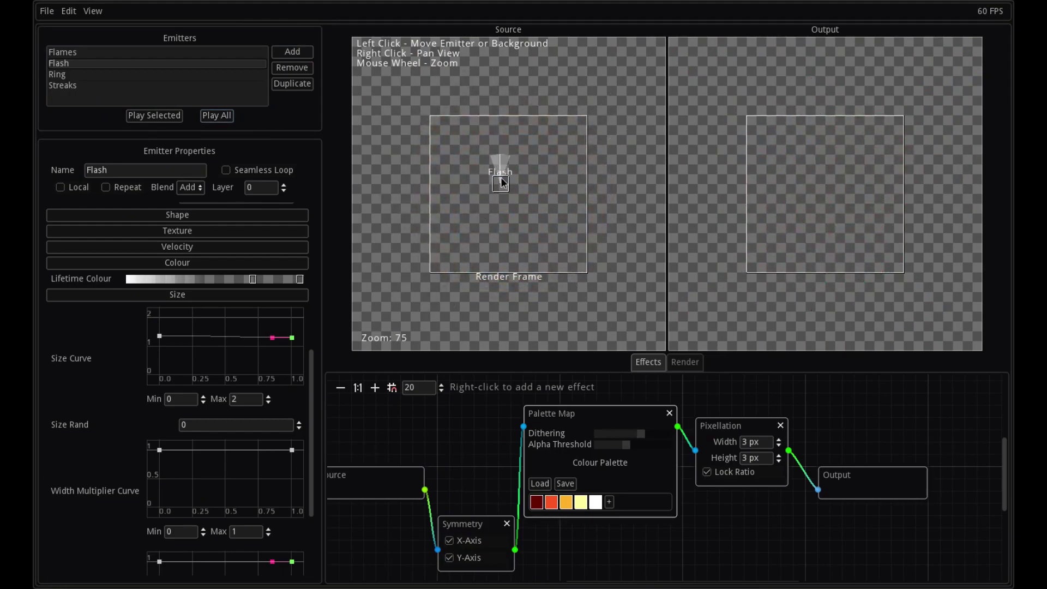
click(231, 119)
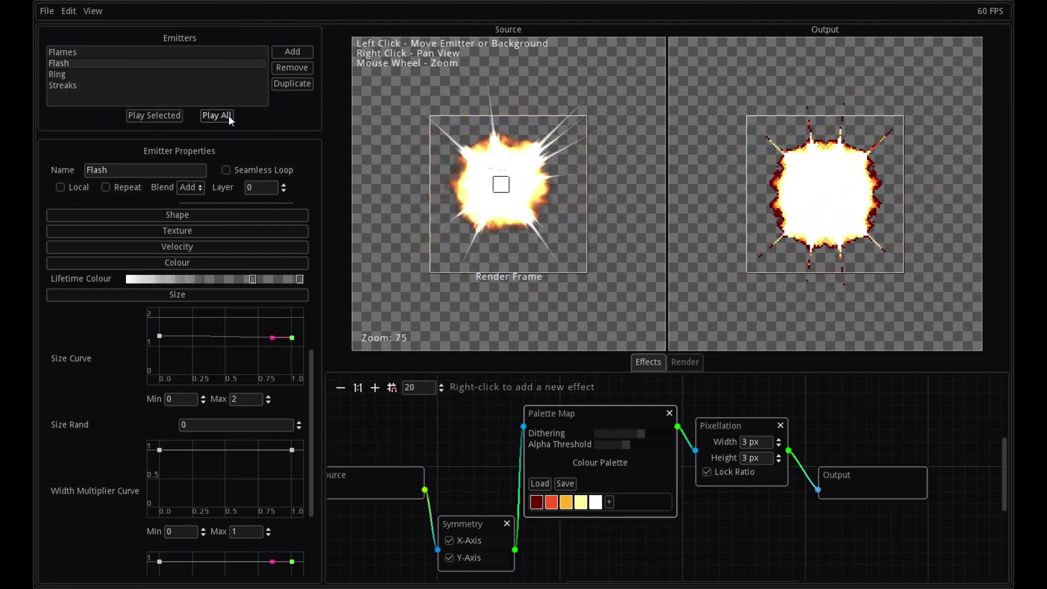
drag(503, 187, 521, 204)
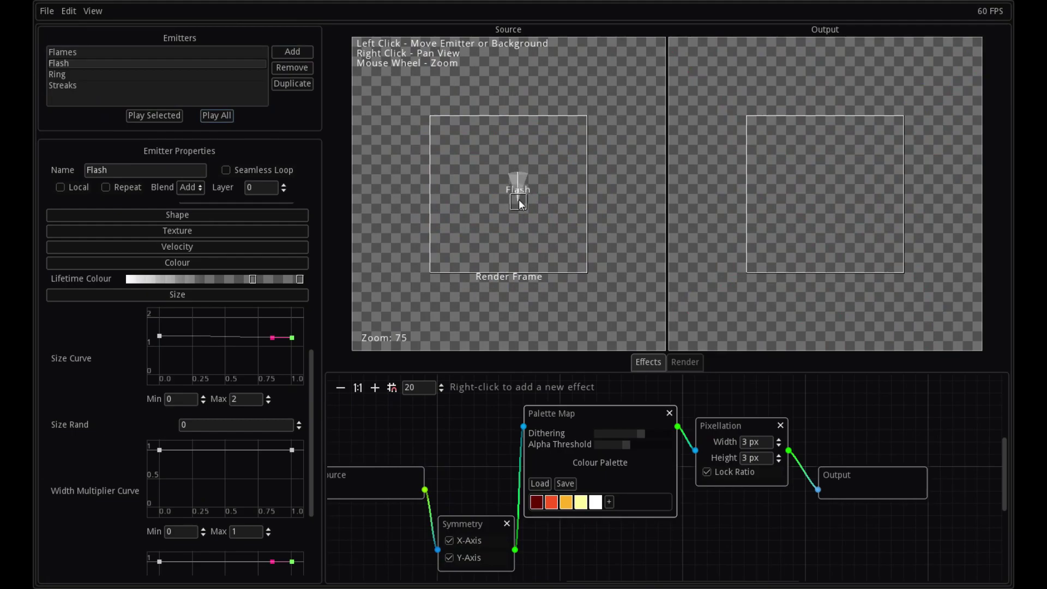
click(214, 117)
click(214, 117)
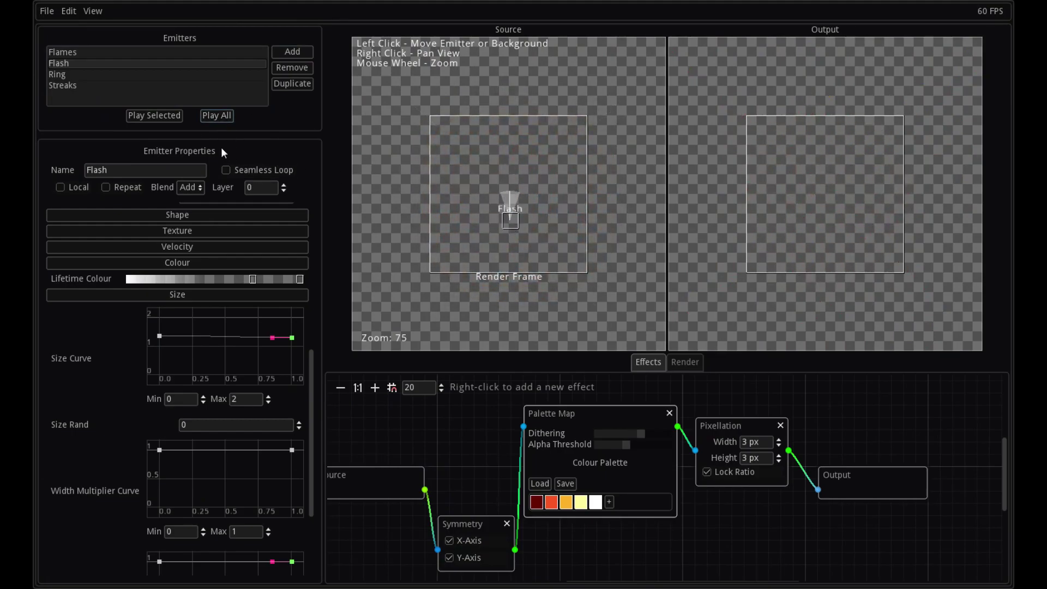
click(220, 117)
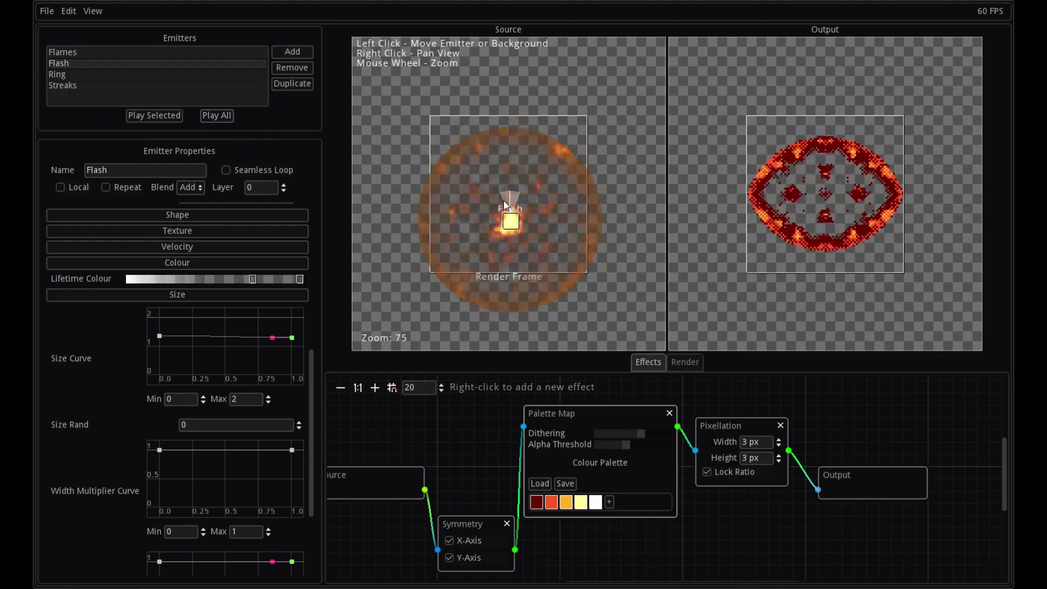
Step: Try the Flash emitter higher, settle it lower, and render the 60-frame animation
drag(509, 220, 506, 182)
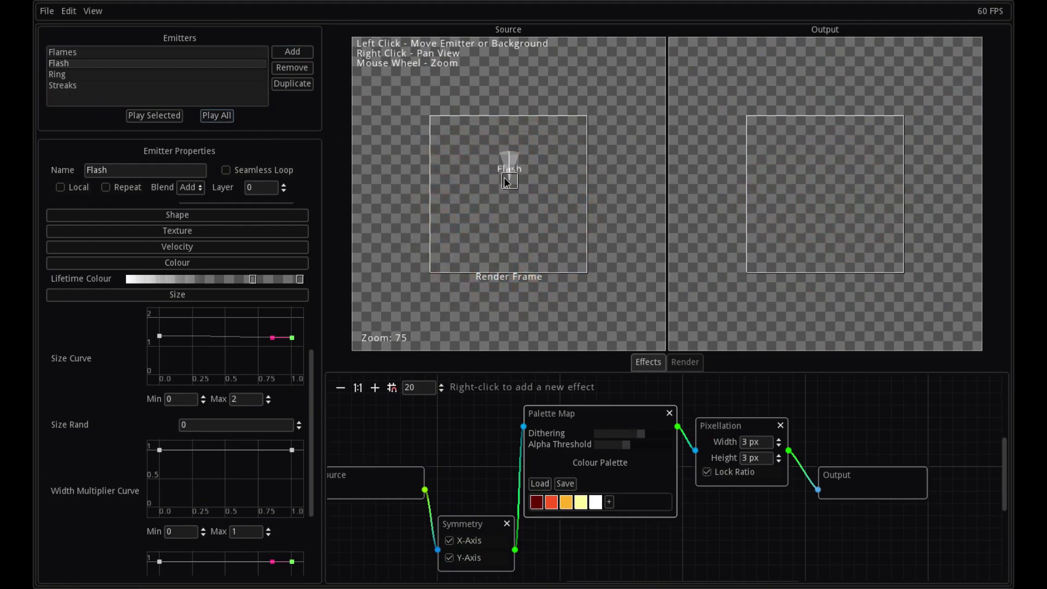
click(227, 116)
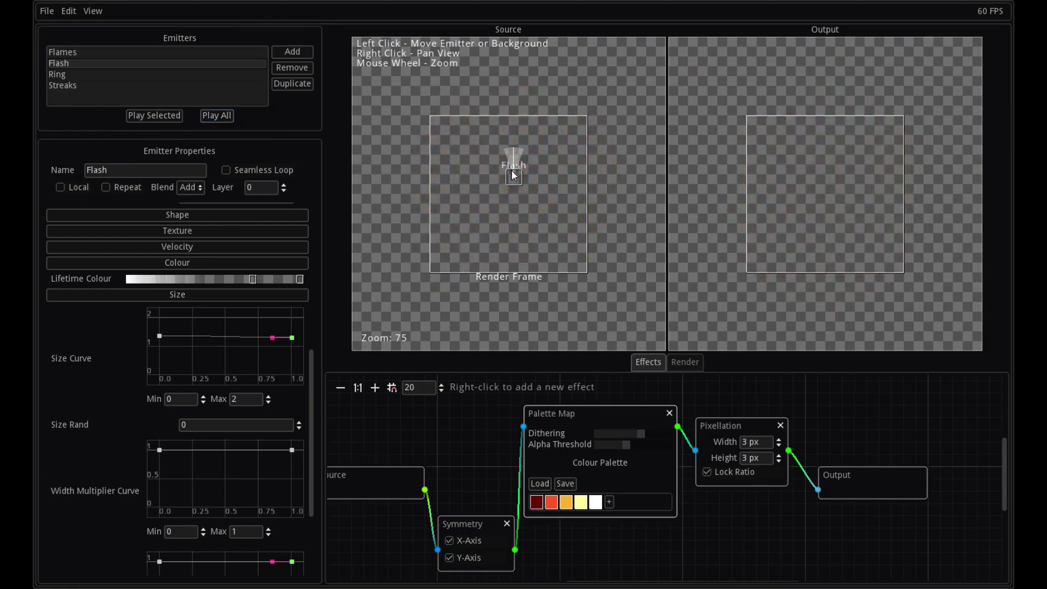
drag(516, 184, 510, 204)
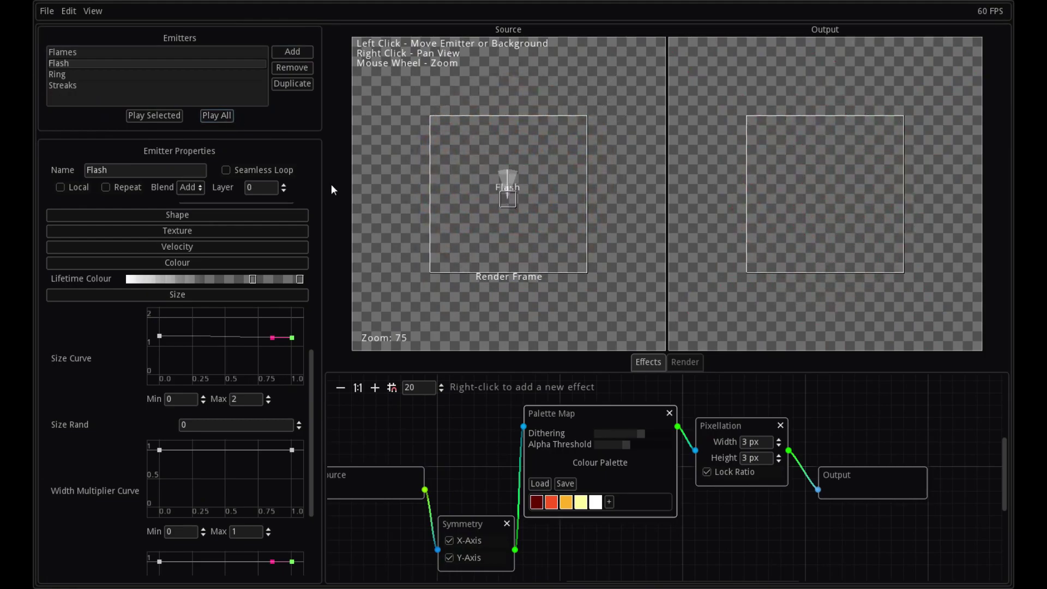
click(220, 118)
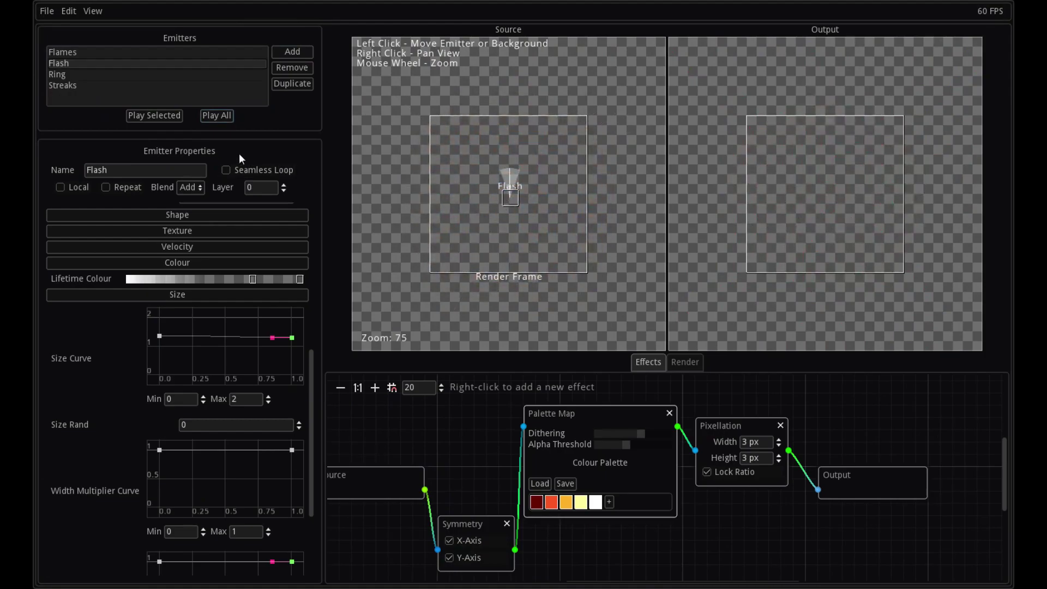
click(217, 116)
click(222, 117)
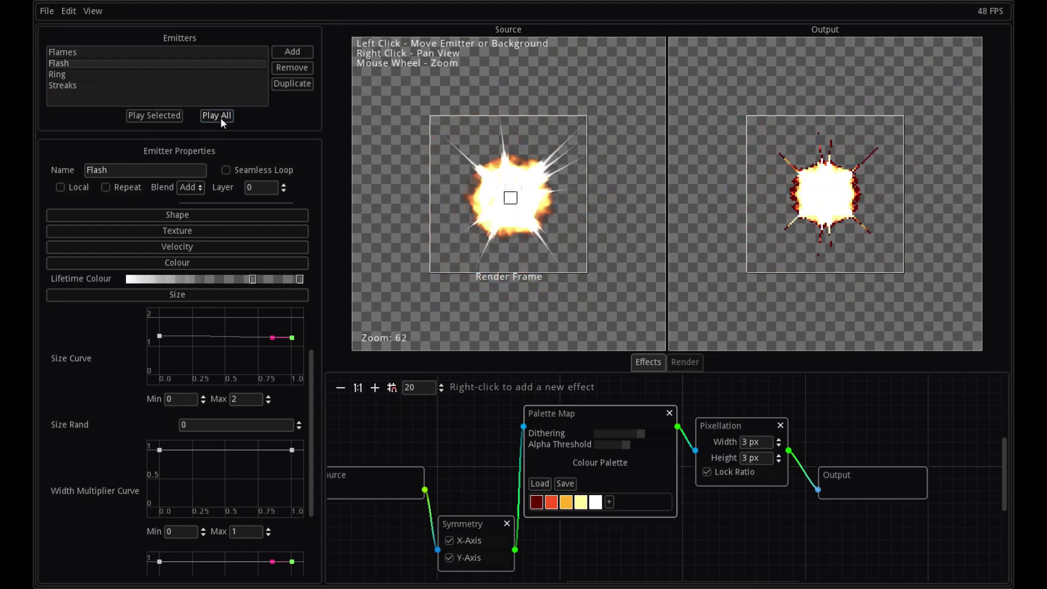
click(677, 363)
click(653, 507)
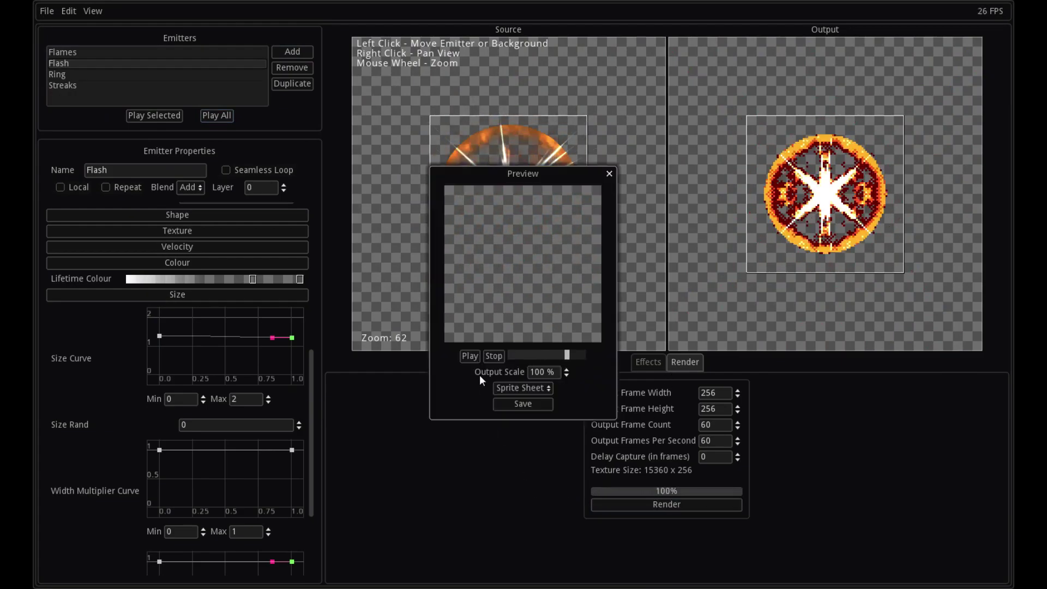
Step: Scrub the 256×256 60-frame render, keep Sprite Sheet output, close the preview and replay
mouse_move(578, 355)
mouse_down()
mouse_move(499, 357)
mouse_move(578, 358)
mouse_up()
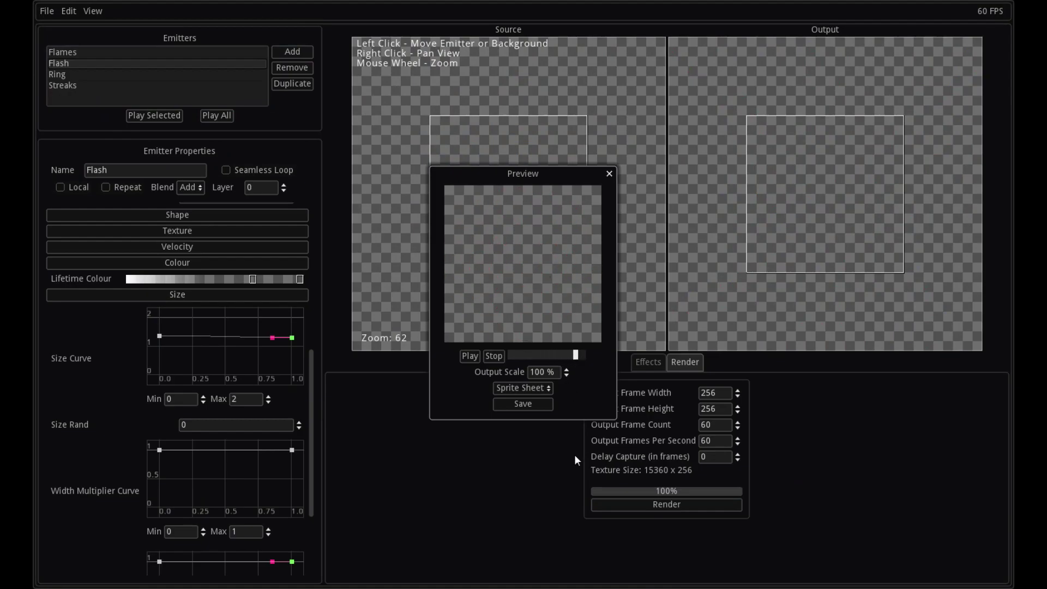
click(538, 391)
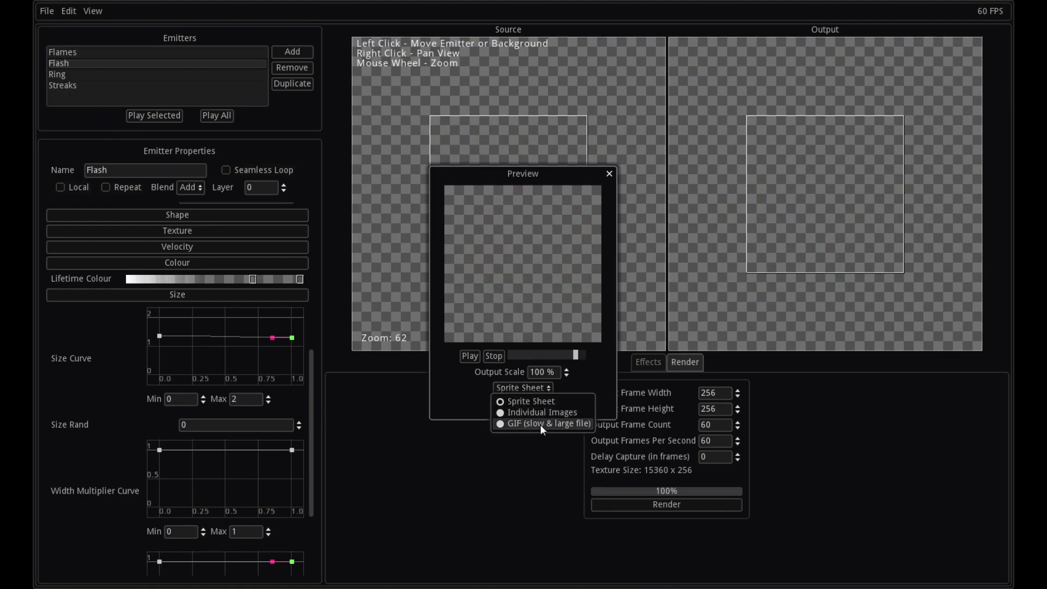
click(587, 381)
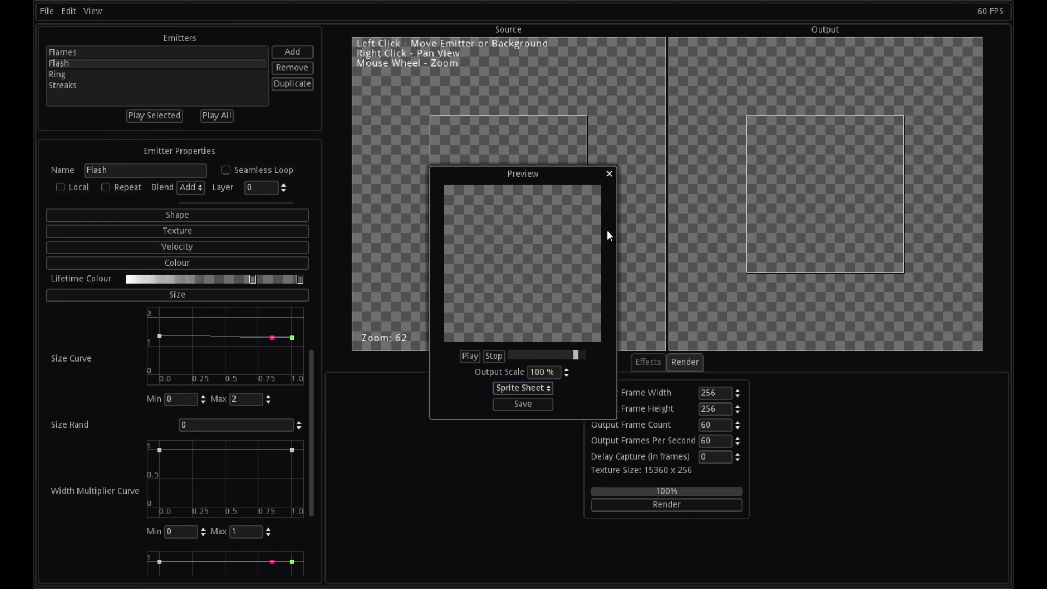
click(609, 174)
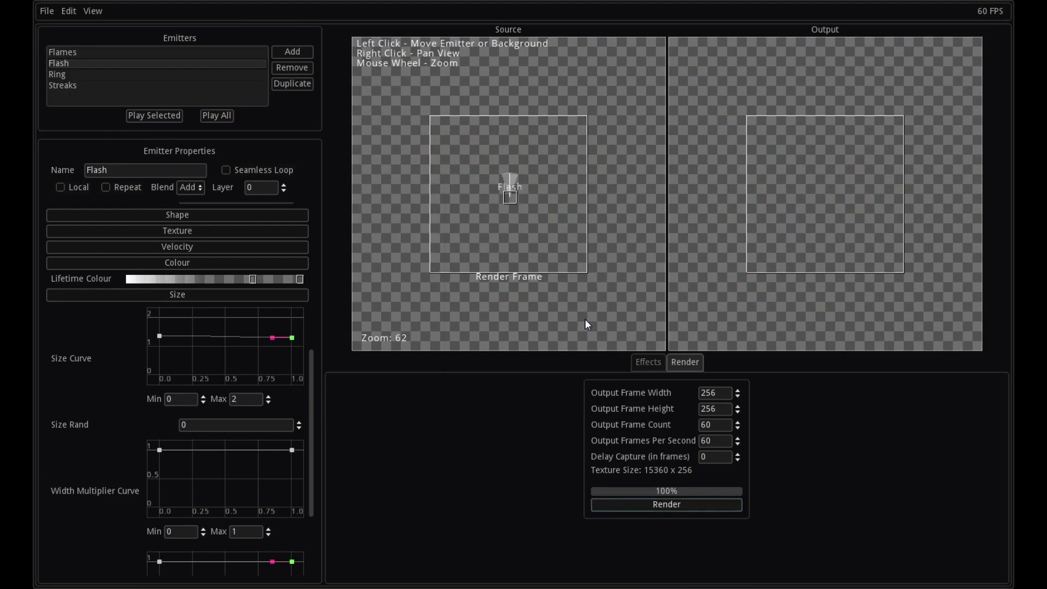
click(214, 116)
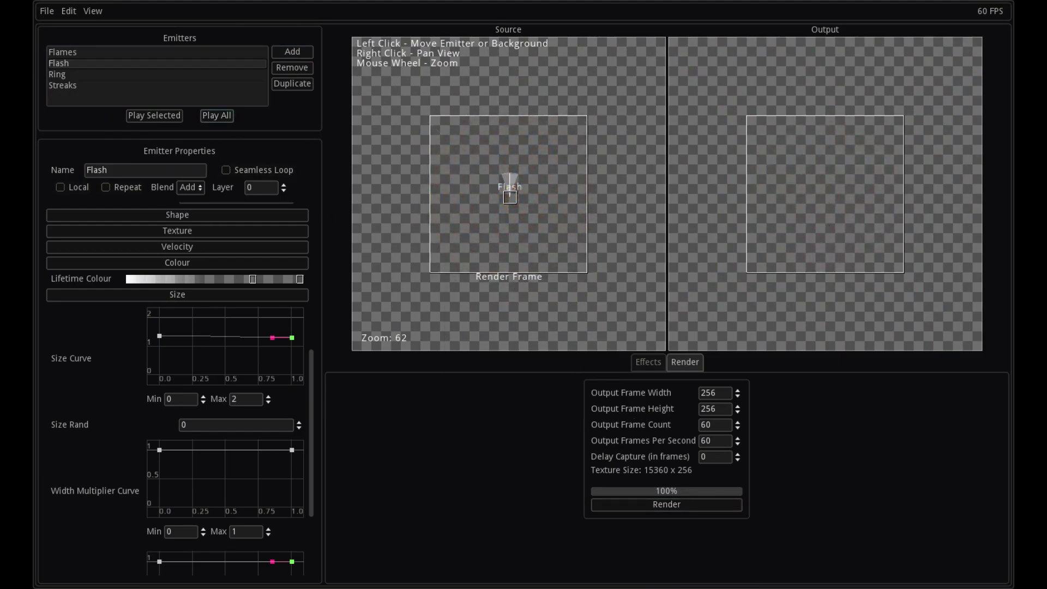